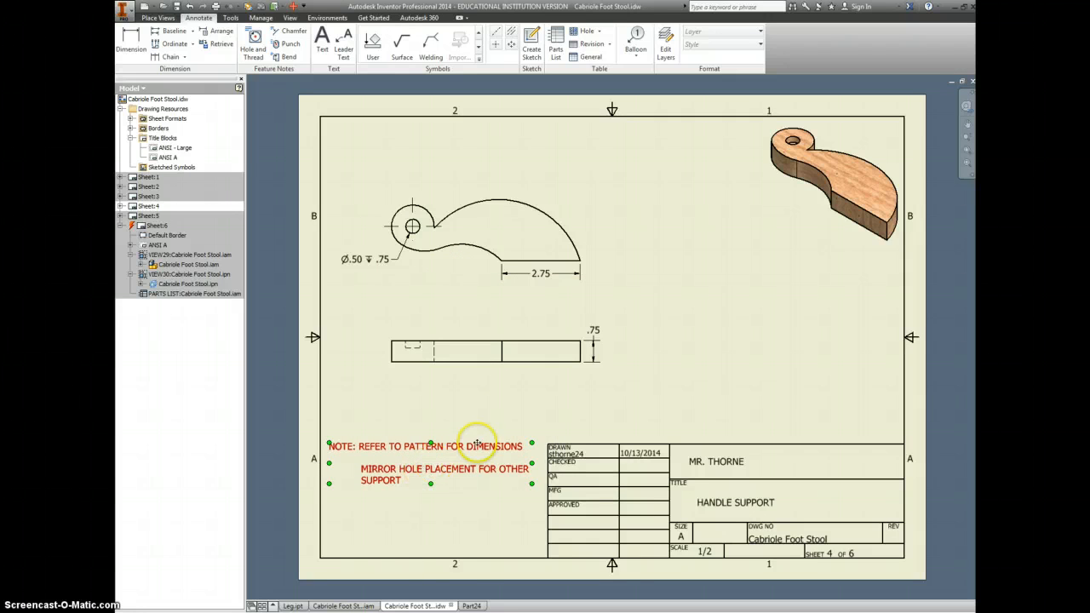
- Switch to the Part24 model and view its dimensioned sketch from the top
left_click(471, 605)
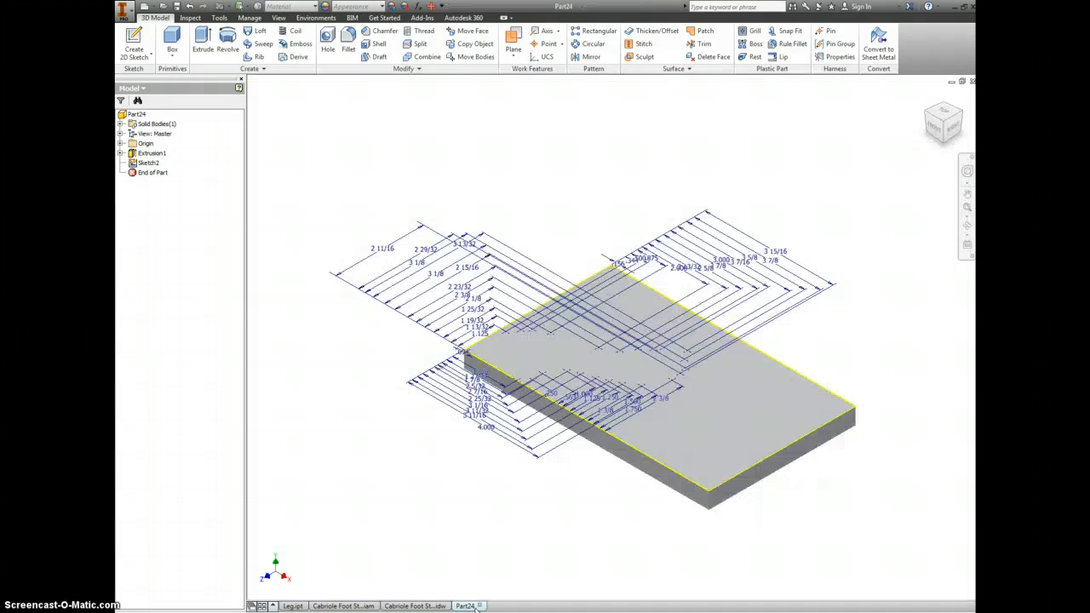
left_click(944, 118)
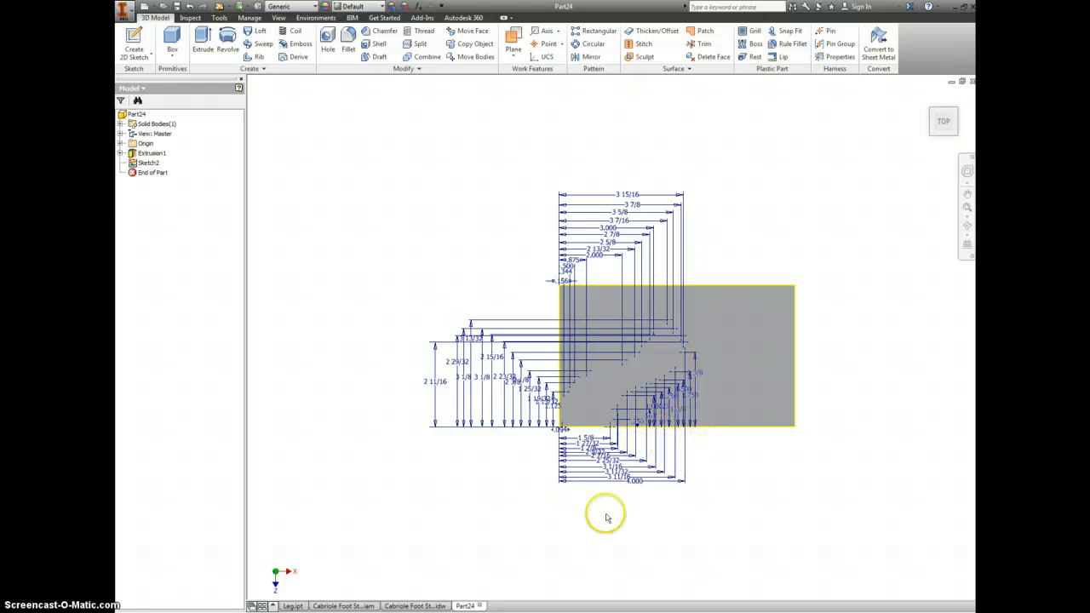
- Create a new part and start a 2D sketch on the horizontal XZ plane
left_click(152, 7)
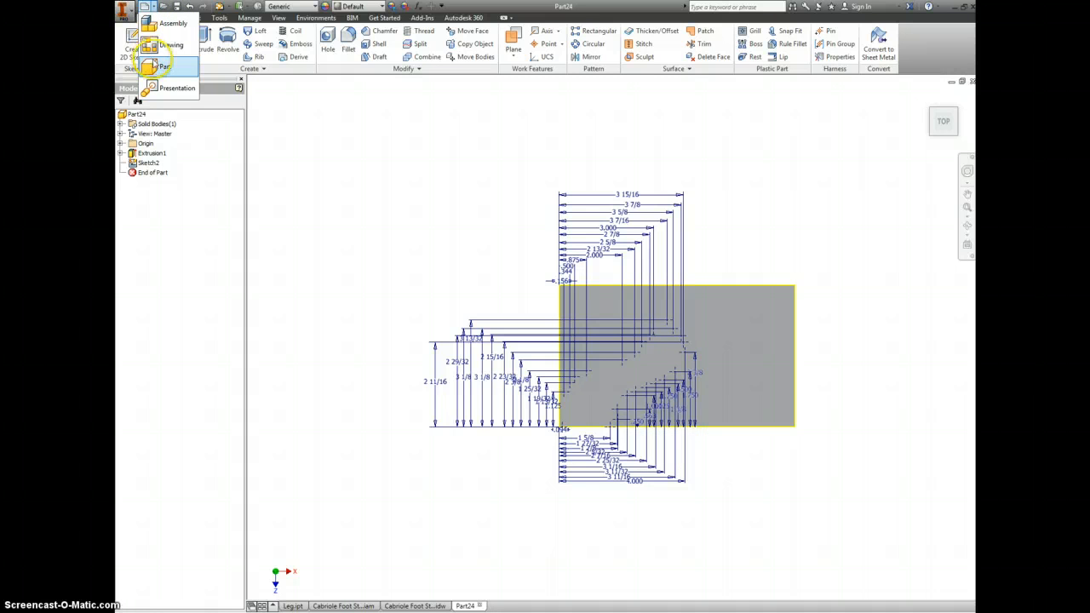
left_click(164, 67)
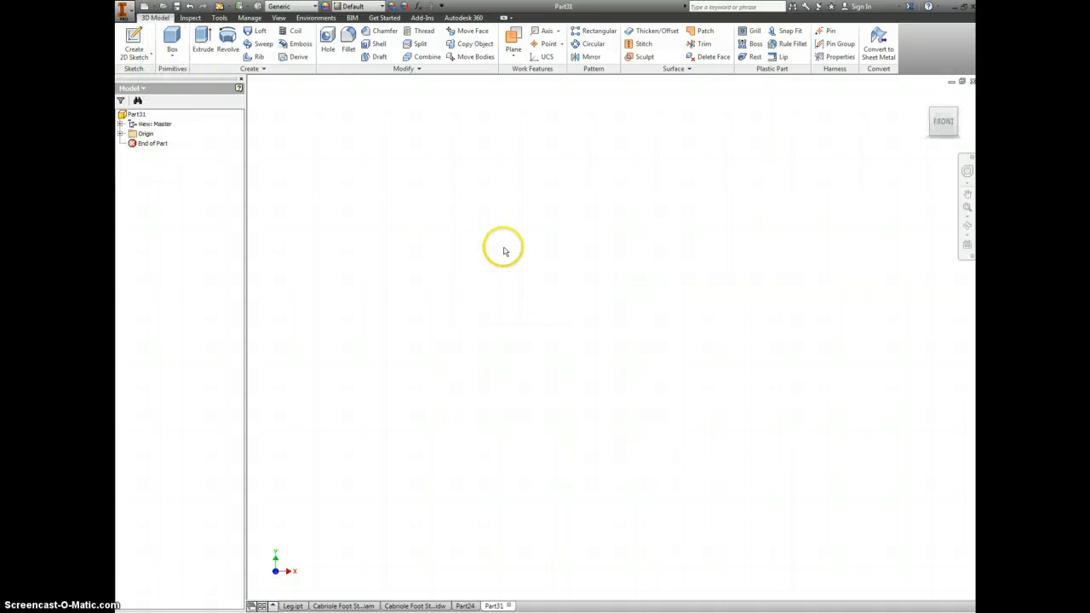
left_click(134, 43)
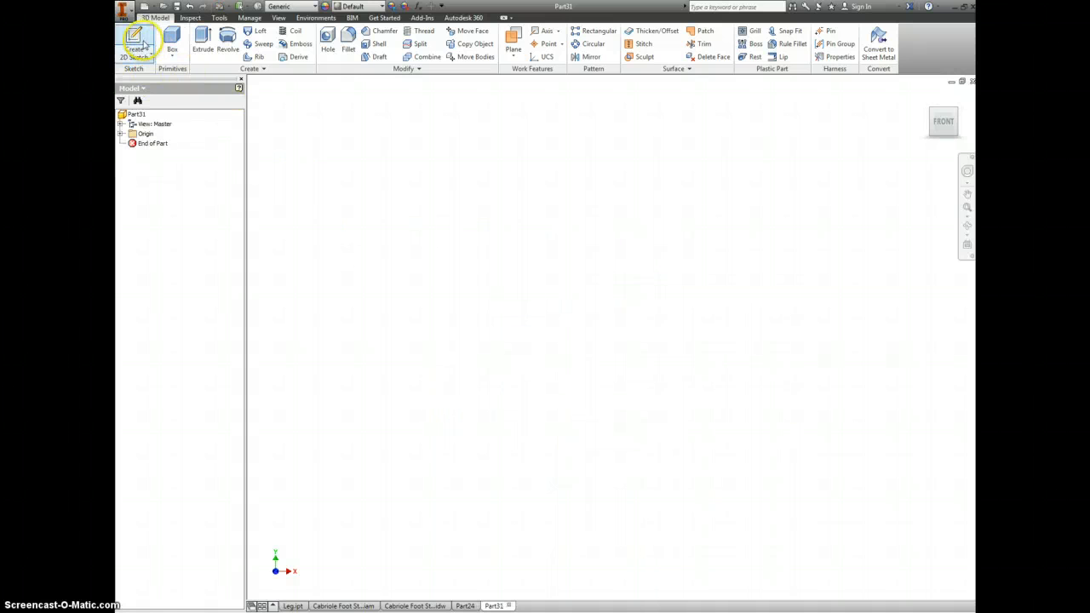
left_click(595, 376)
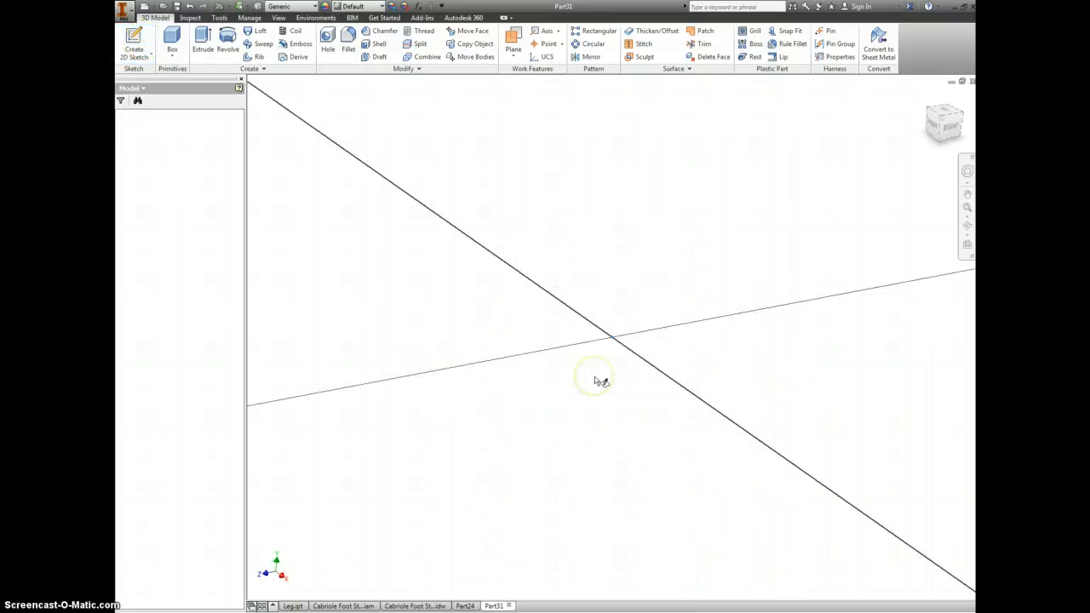
- Draw a 7.5 in by 4.5 in rectangle with one corner at the sketch origin
middle_click_drag(659, 282, 518, 352)
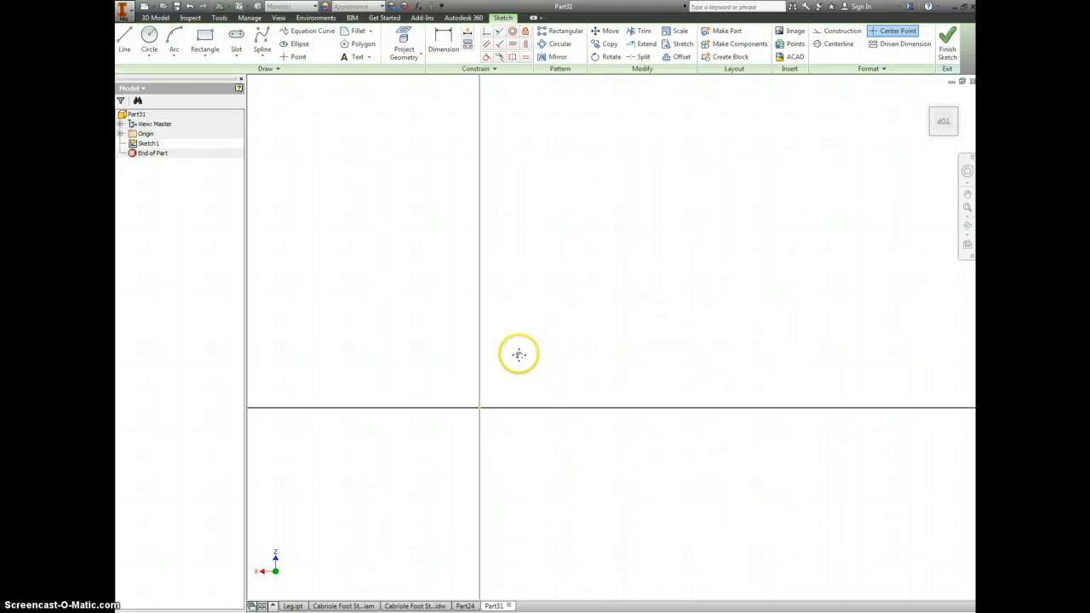
right_click(520, 353)
left_click(532, 342)
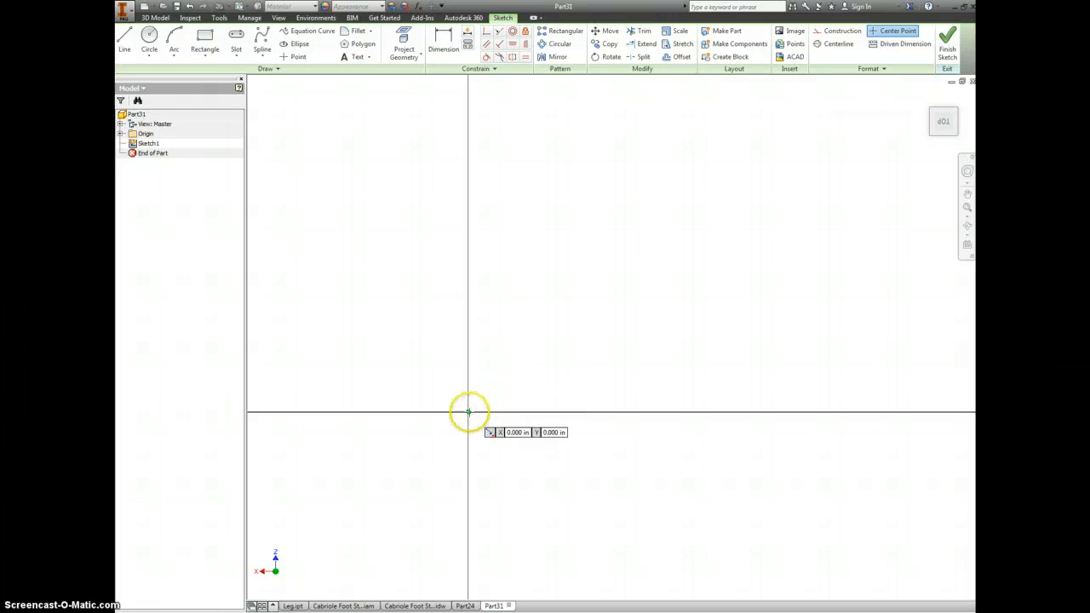
left_click(468, 412)
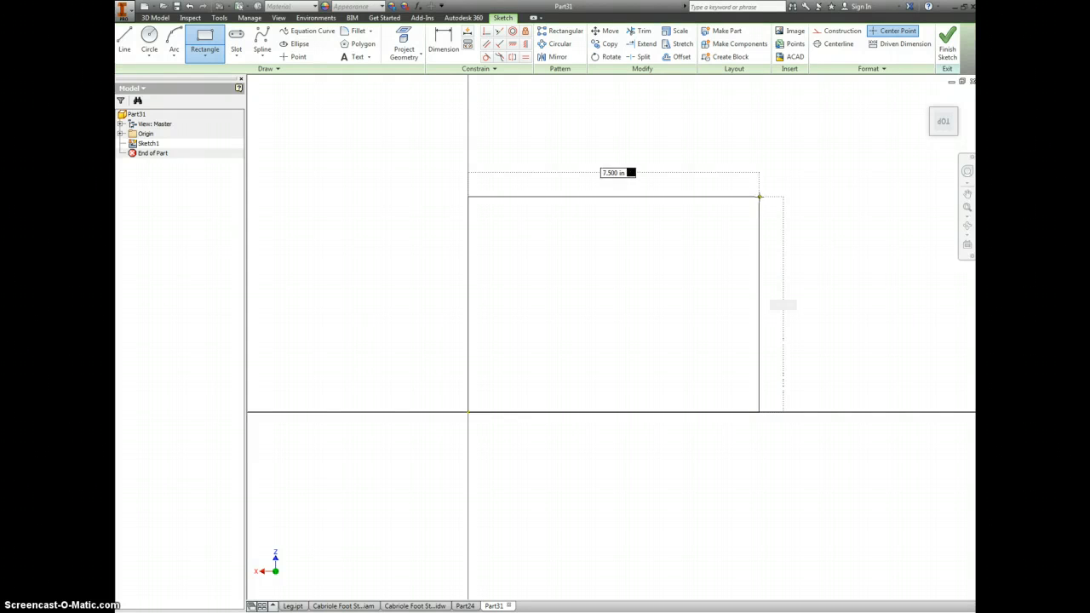
key("Tab")
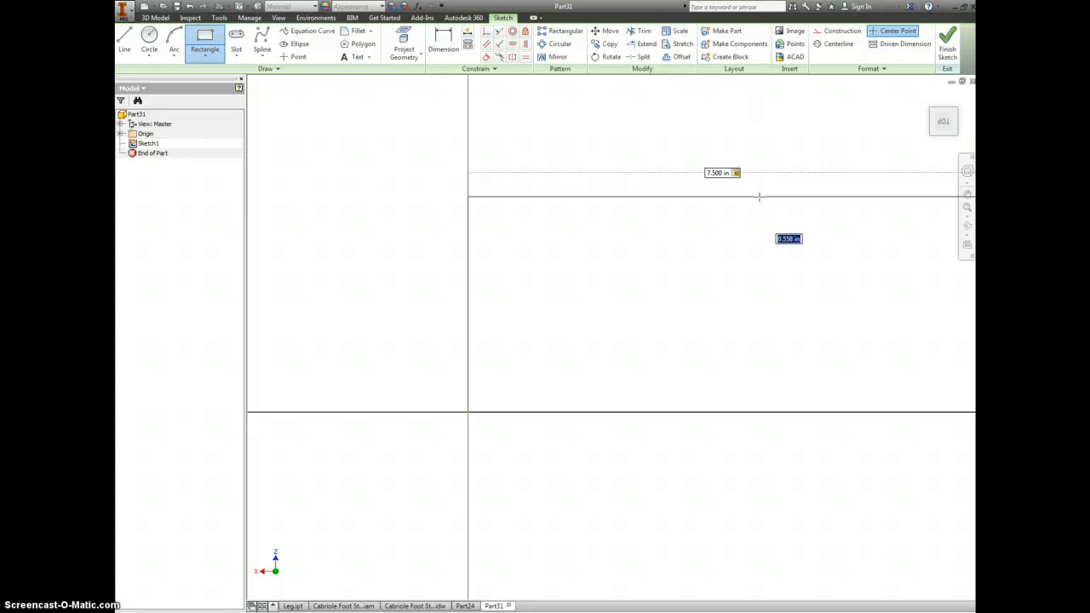
type("4.5")
key("Return")
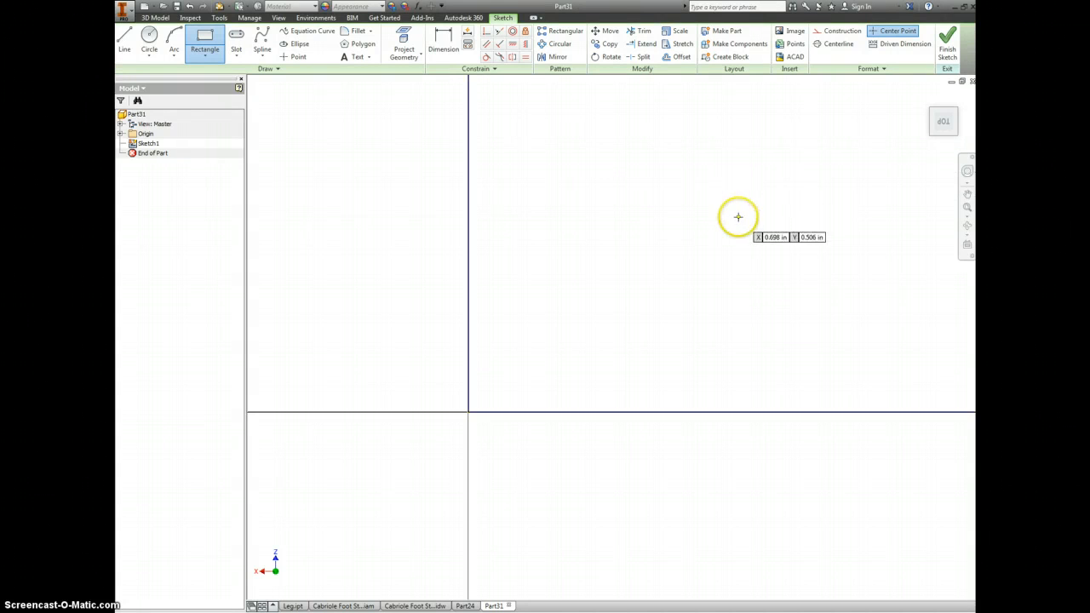
- Extrude the rectangle 0.75 in into a solid plate
scroll(739, 218, "down", 2)
key("e")
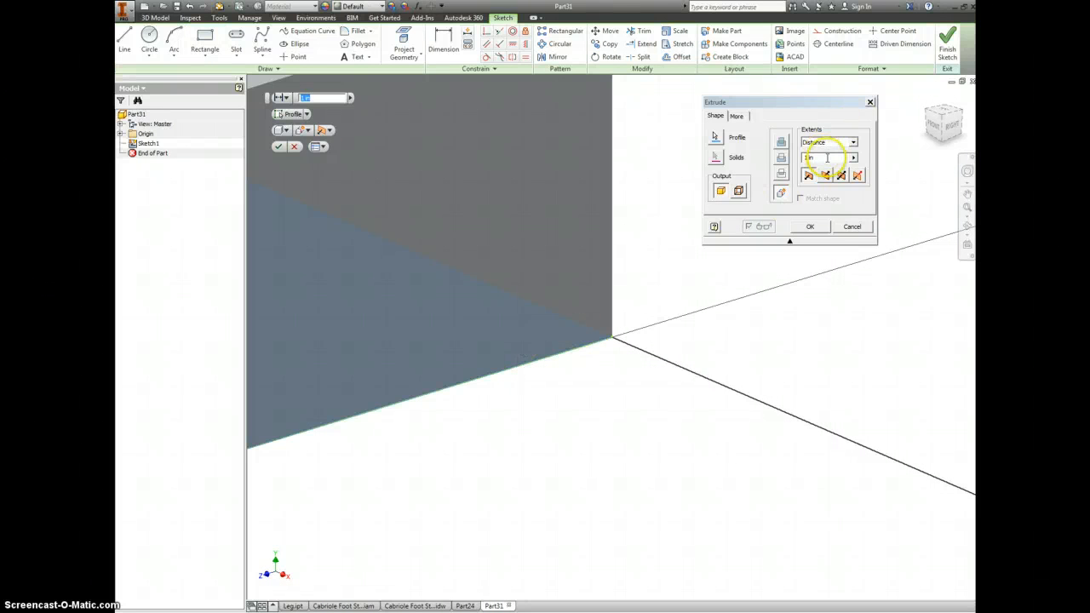
left_click(737, 159)
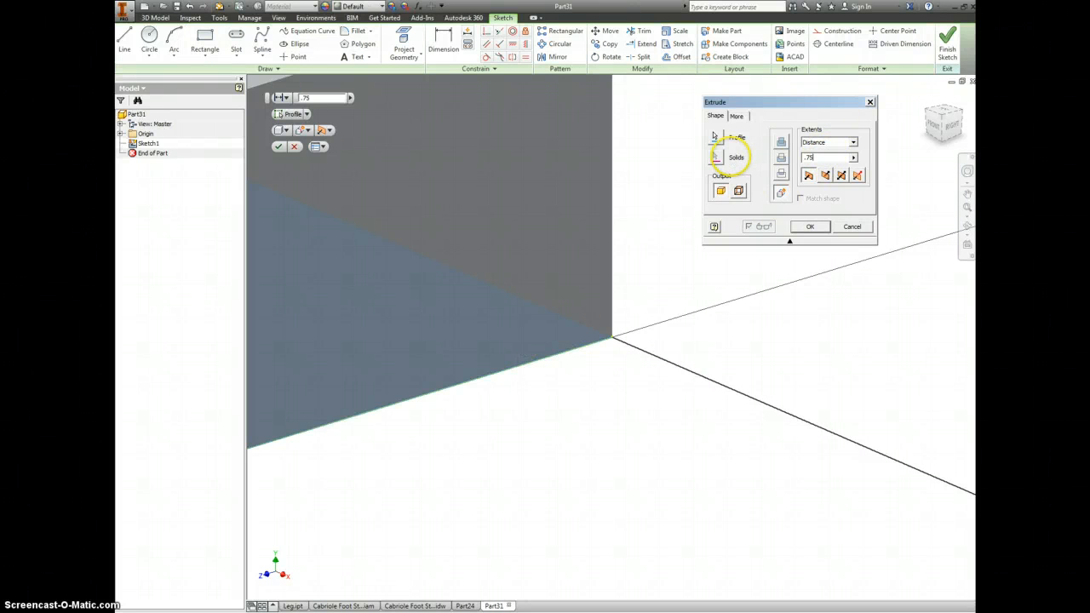
key("Return")
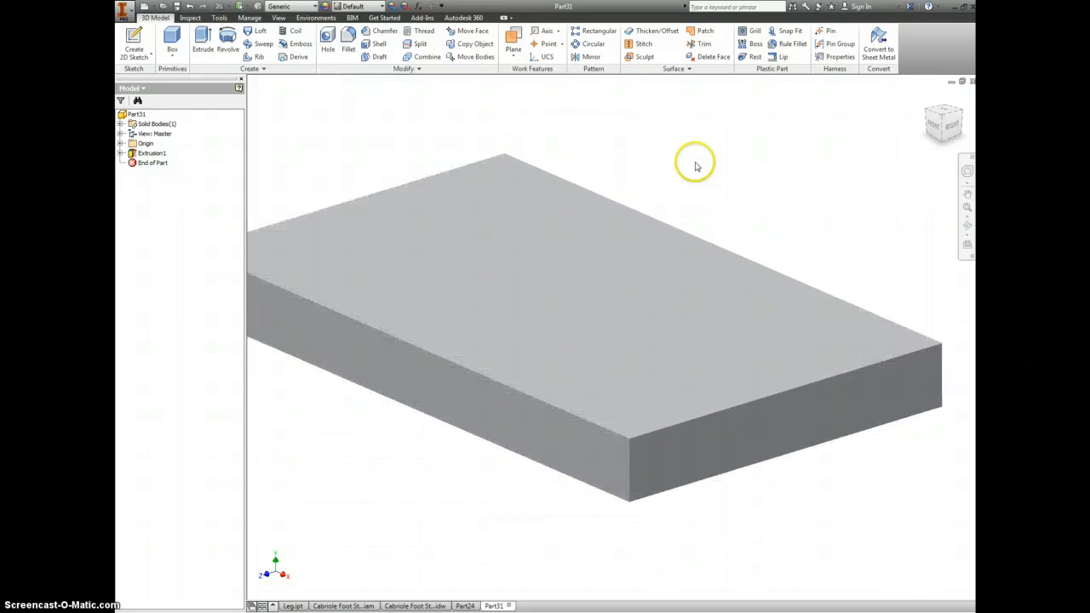
- Start a sketch on the plate's top face and draw a three-point arc from its lower-left corner with a radius of about 3.3 in
right_click(595, 322)
left_click(600, 354)
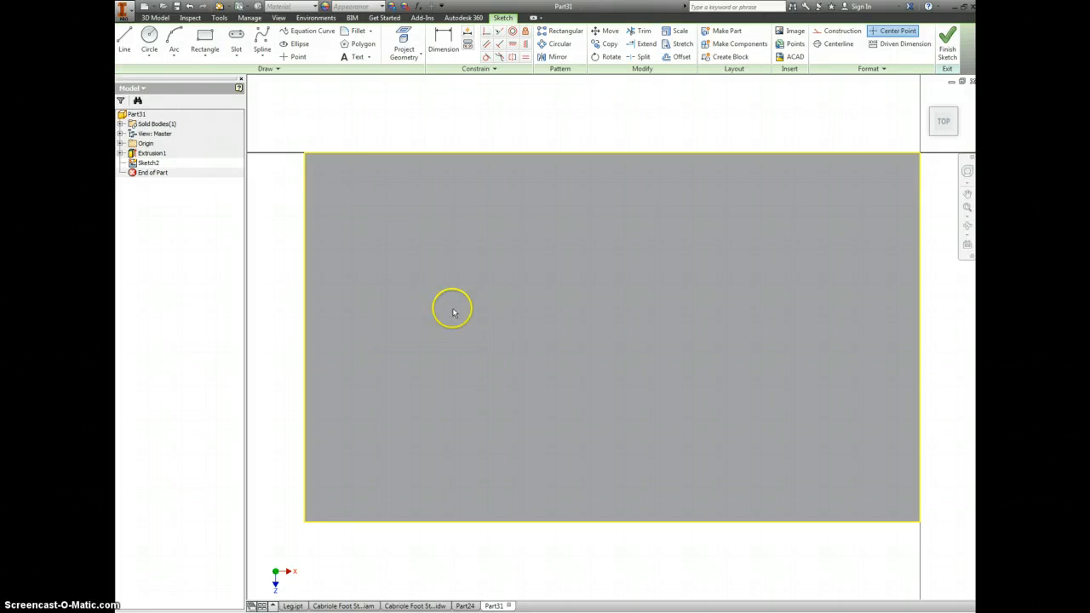
left_click(150, 38)
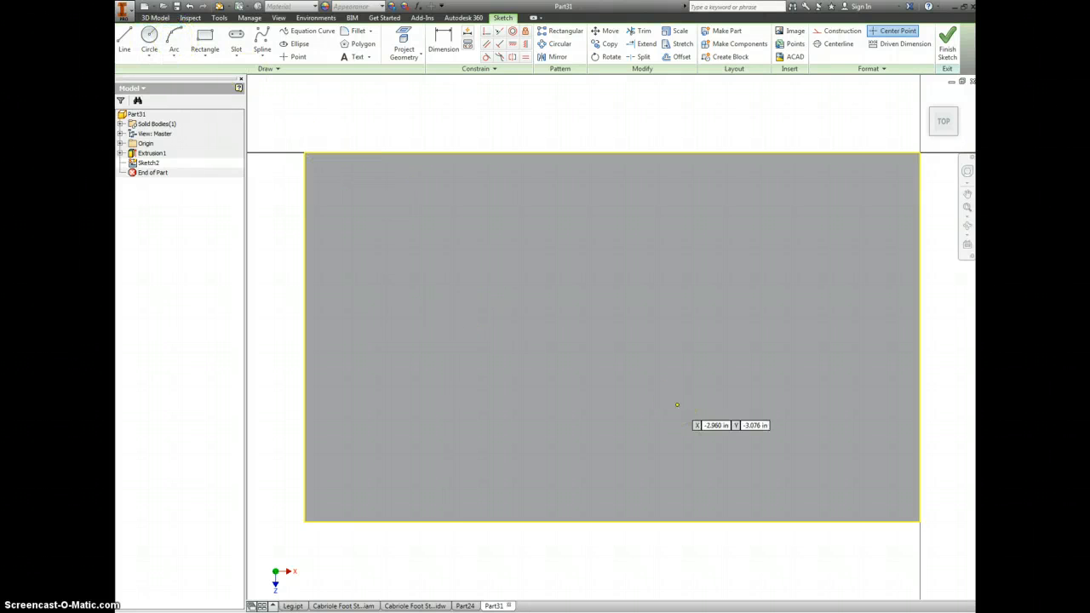
left_click(304, 521)
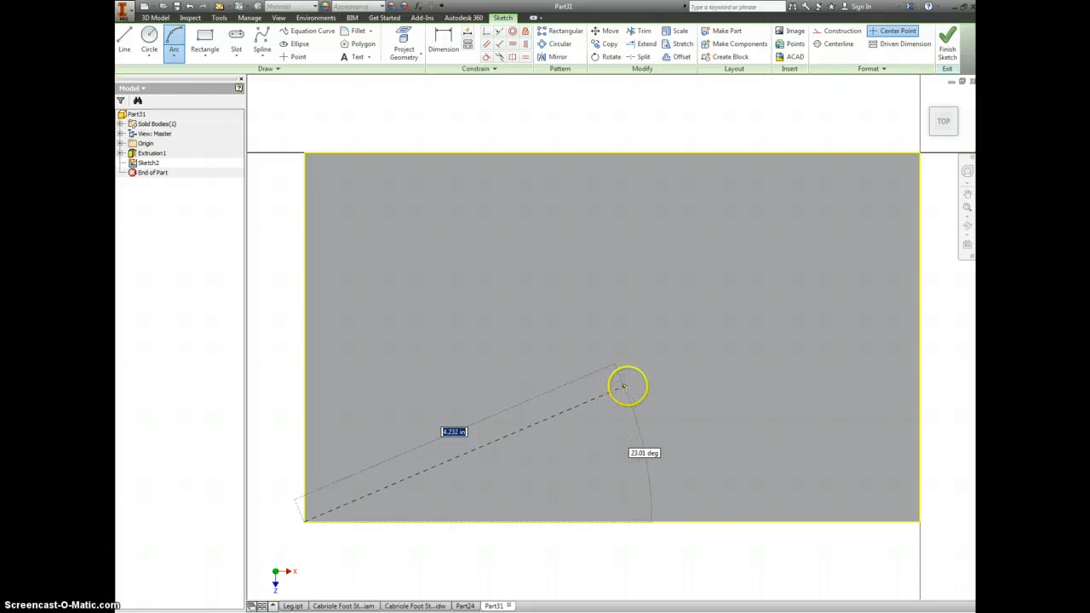
left_click(708, 417)
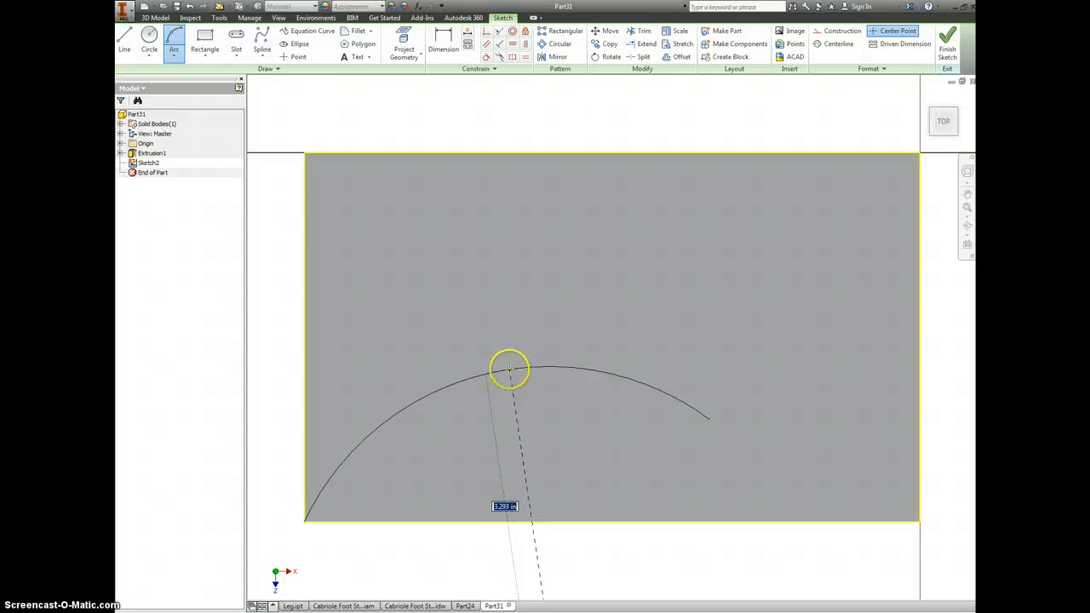
left_click(509, 369)
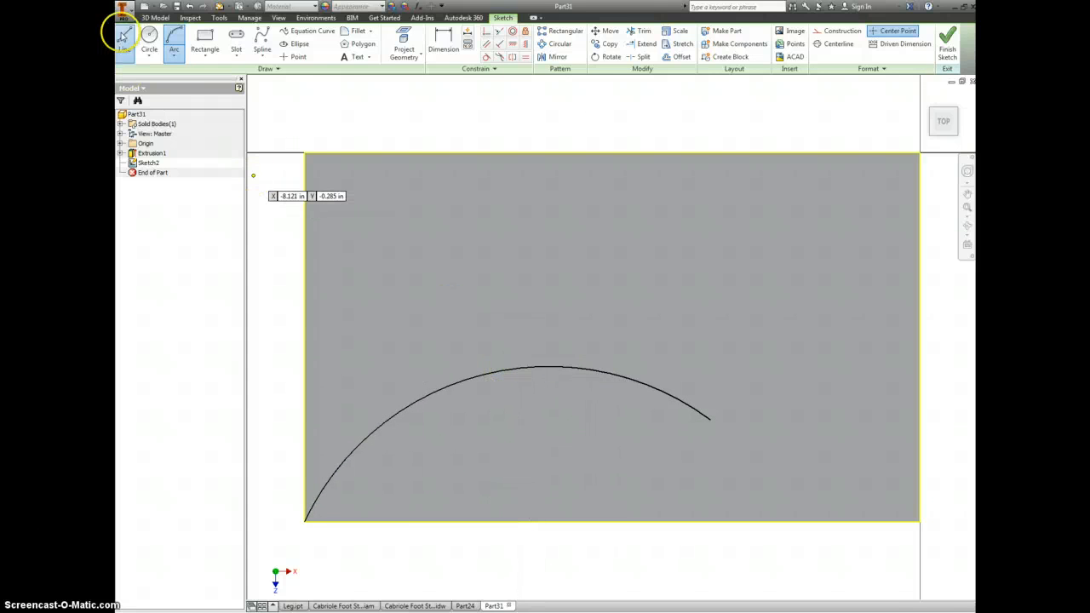
- Draw a horizontal construction line across the plate between the midpoints of its two short edges
right_click(285, 297)
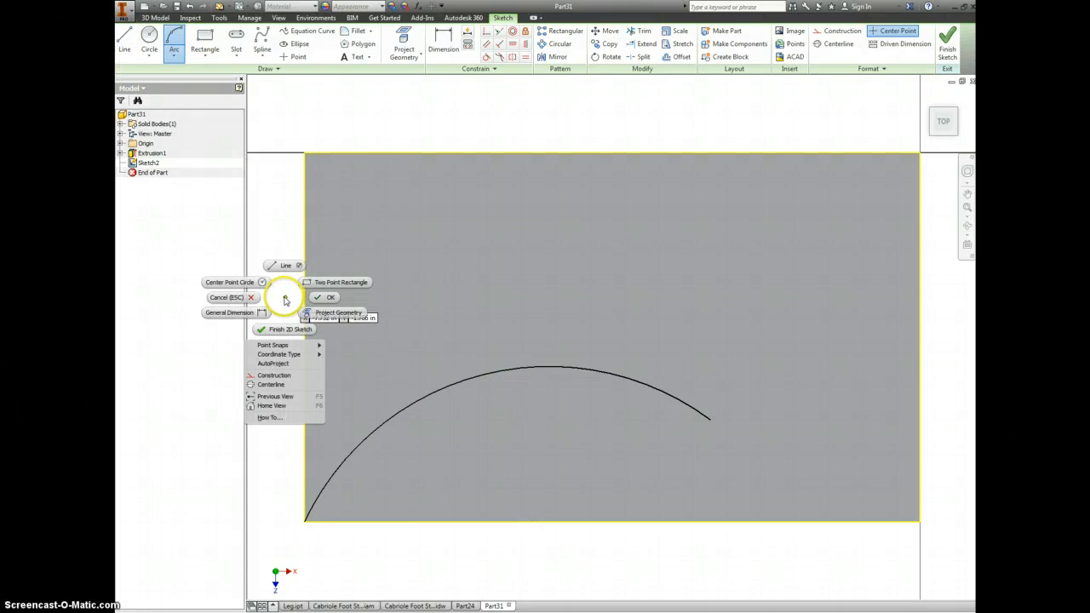
left_click(287, 375)
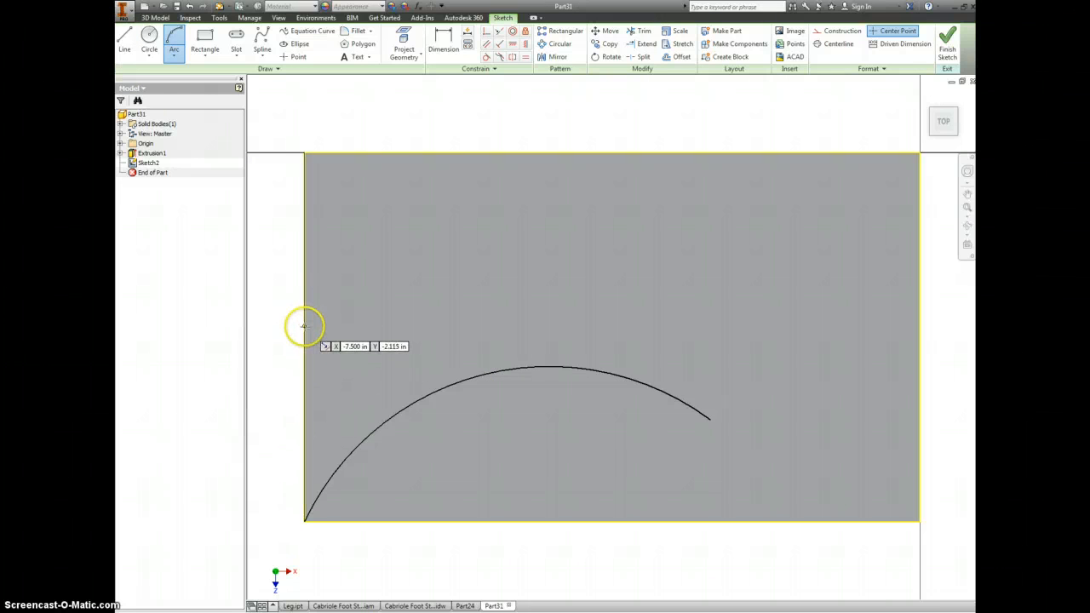
key("l")
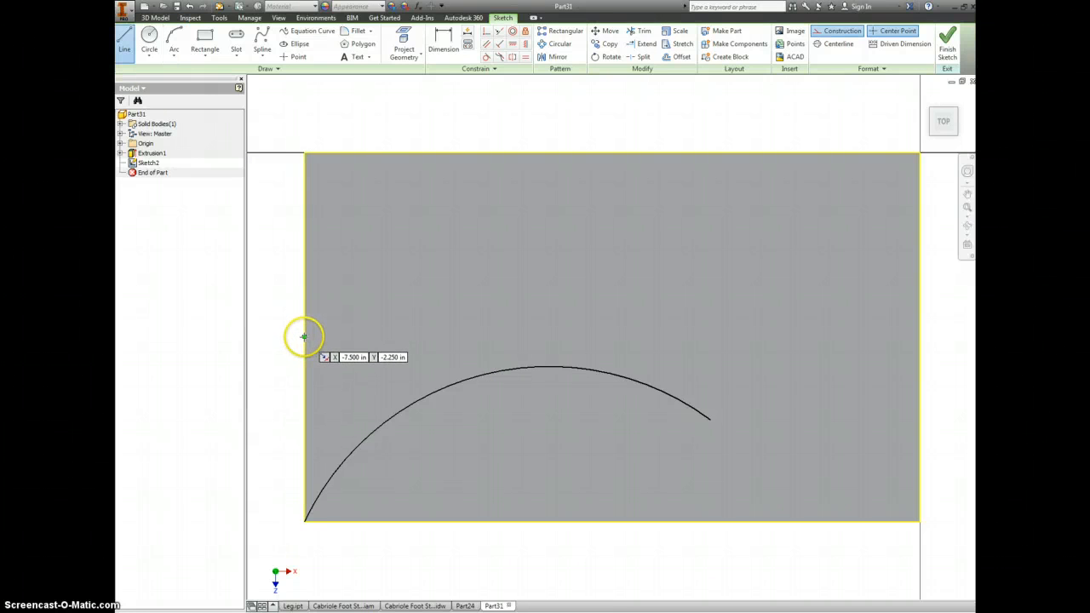
left_click(304, 336)
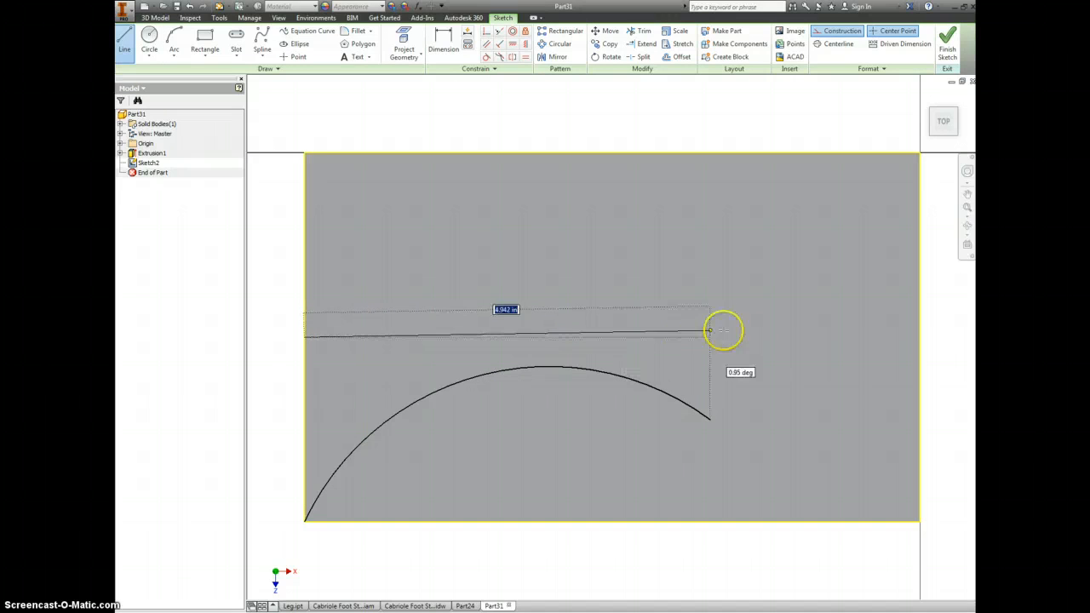
double_click(918, 337)
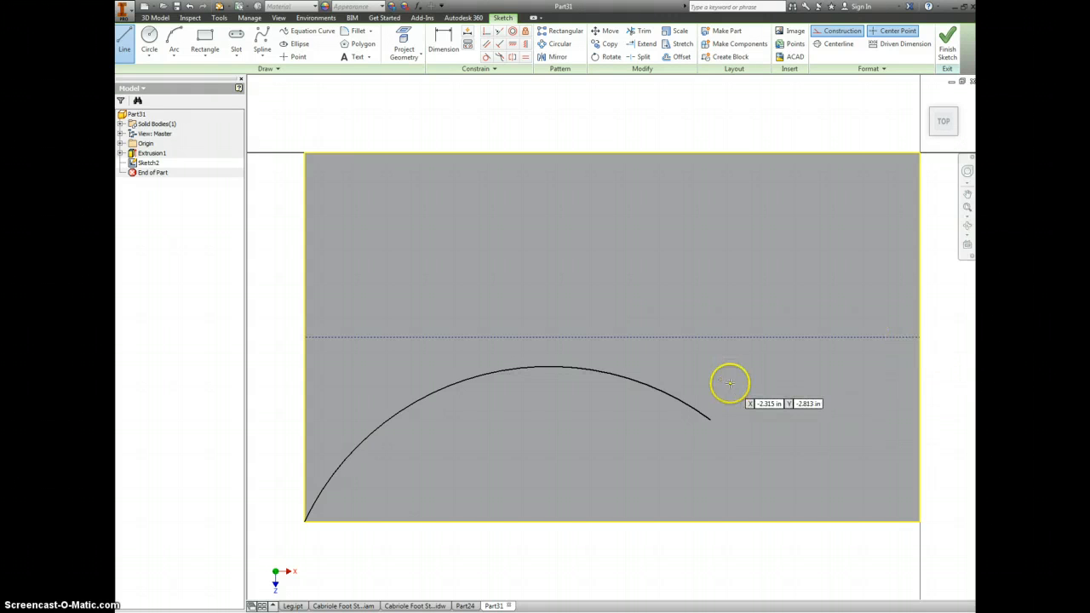
key("Escape")
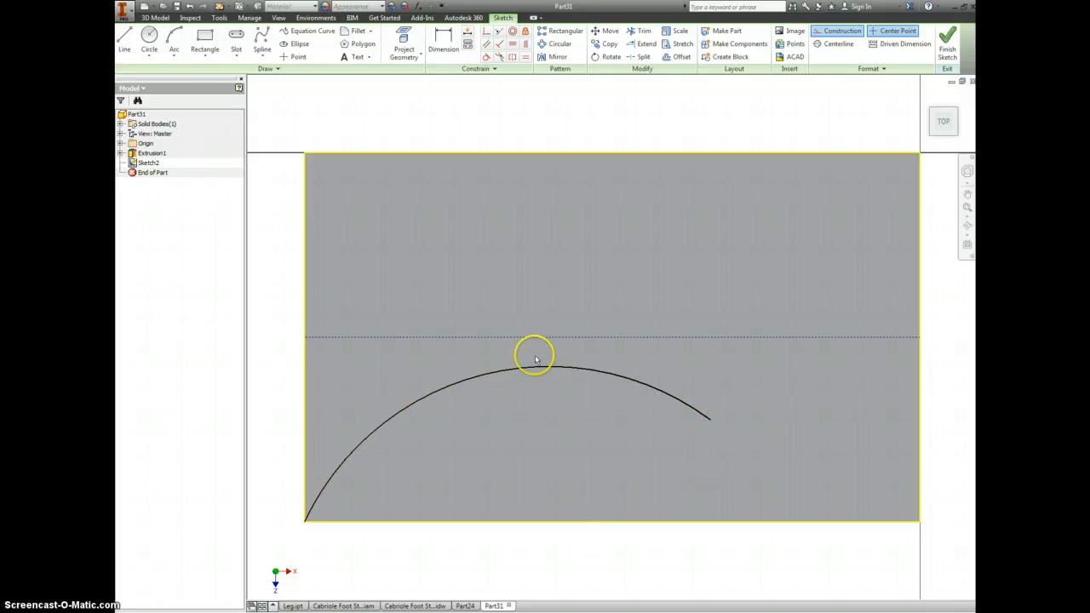
- Draw a three-point arc of about 0.9 in radius starting at the right end of the large arc
left_click(176, 39)
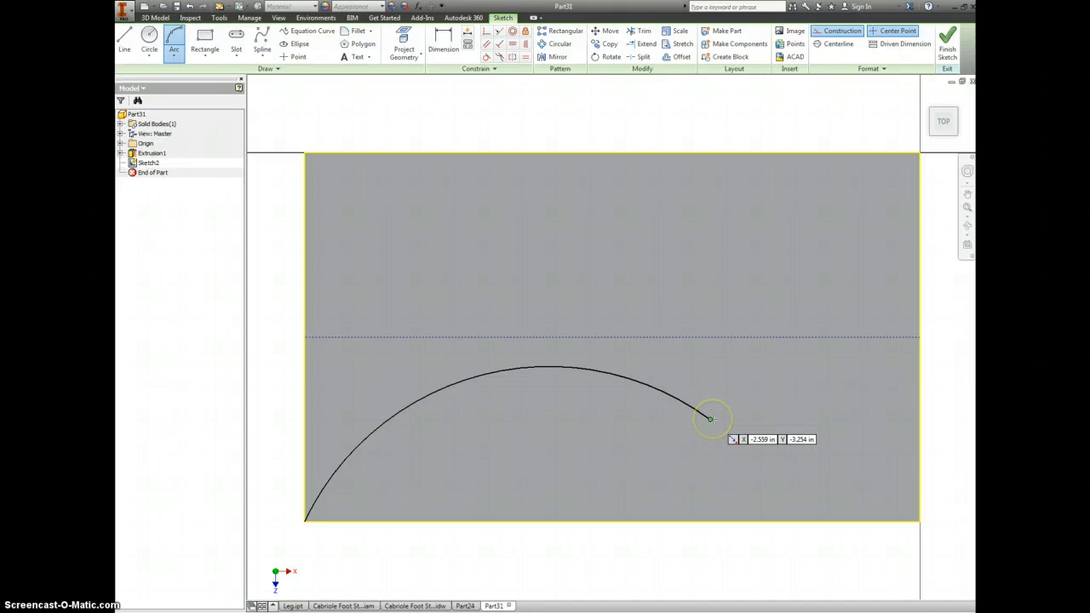
left_click(709, 418)
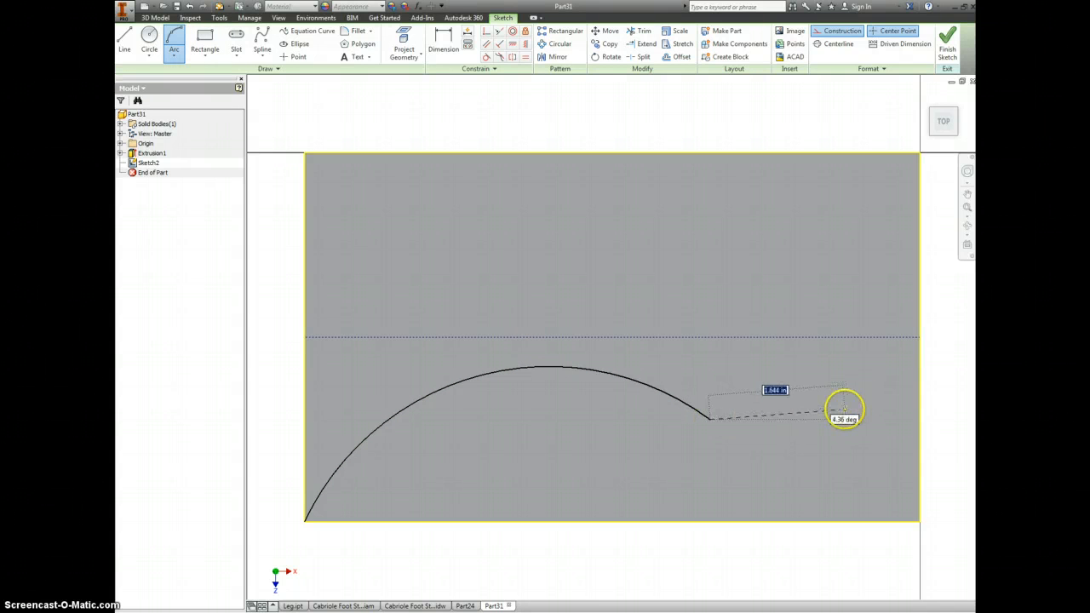
left_click(846, 406)
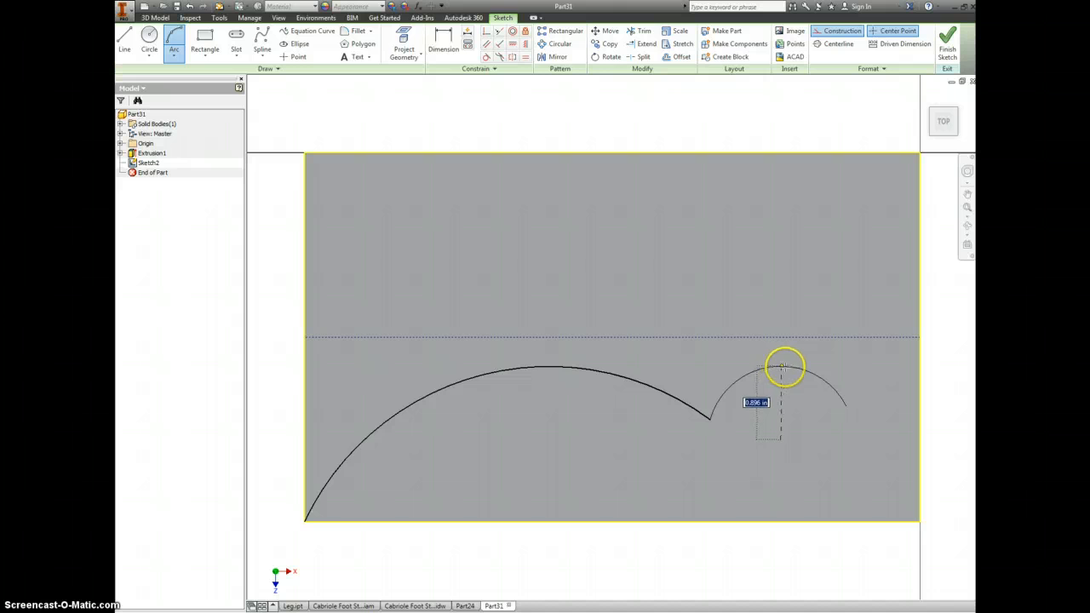
left_click(784, 367)
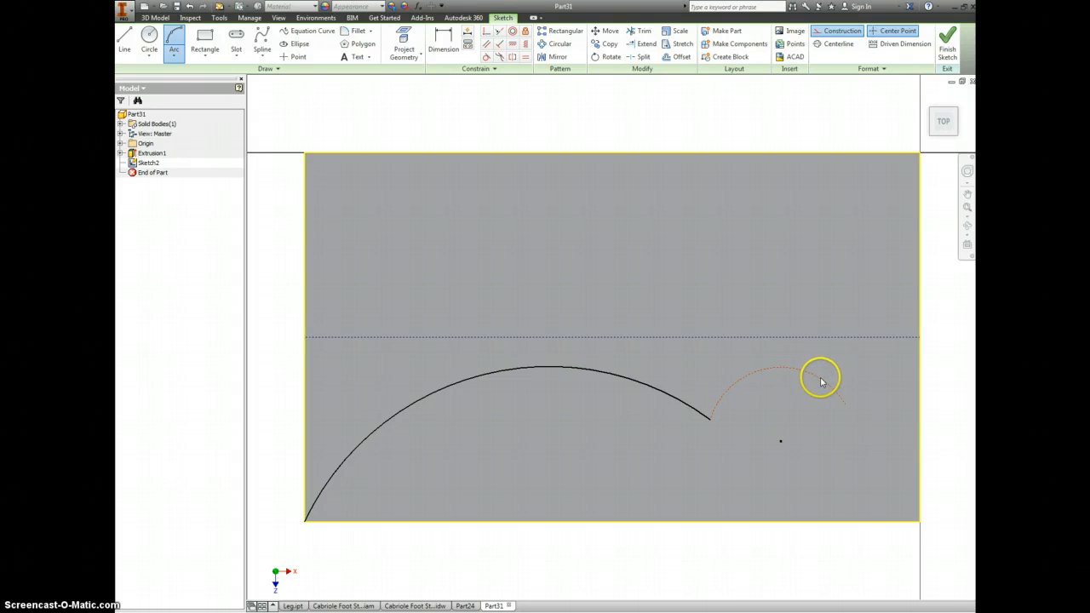
- Convert the small arc from construction to normal geometry and turn off construction mode
right_click(822, 382)
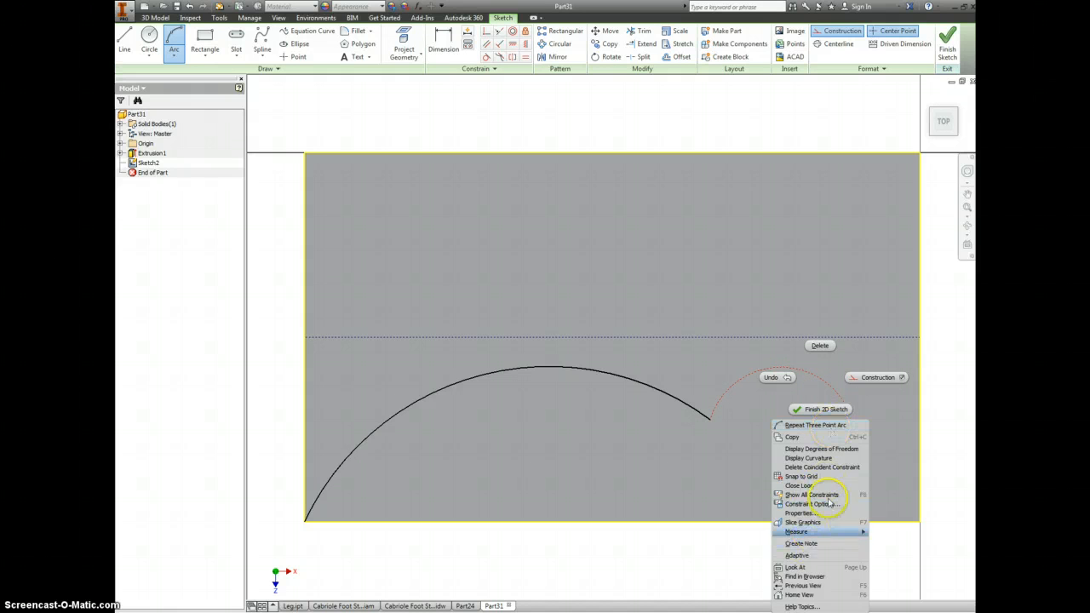
left_click(879, 380)
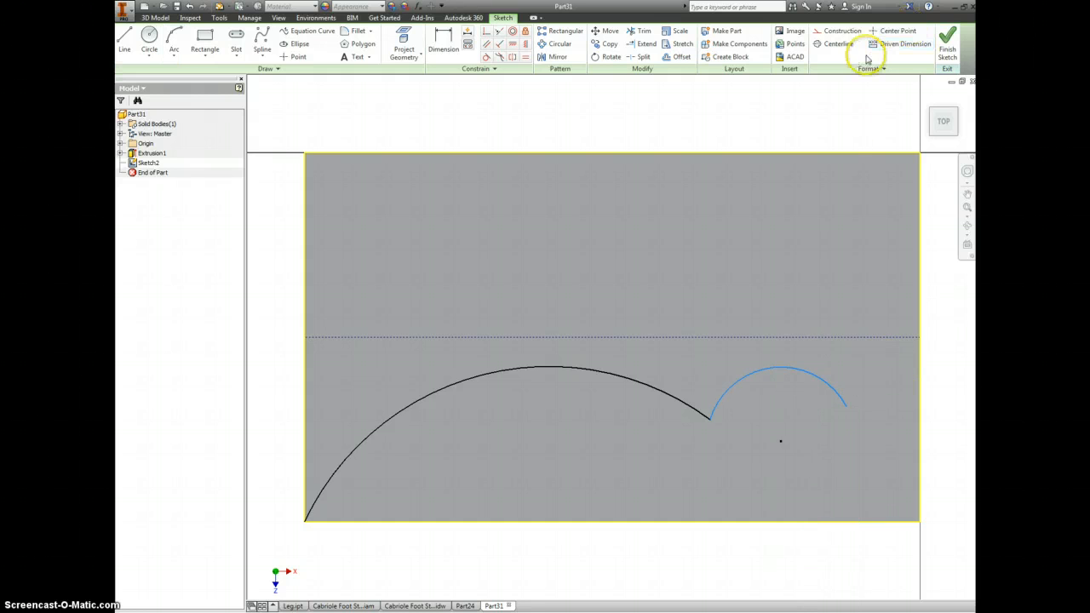
left_click(848, 247)
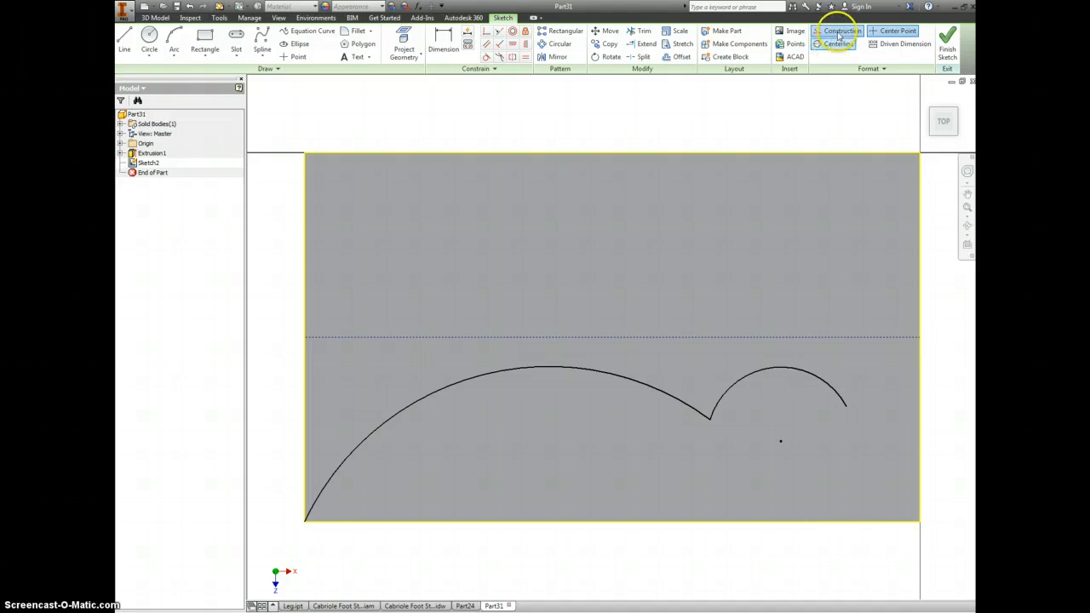
- Draw a three-point arc of about 3.8 in radius, starting on the plate's lower edge below the large arc
left_click(179, 35)
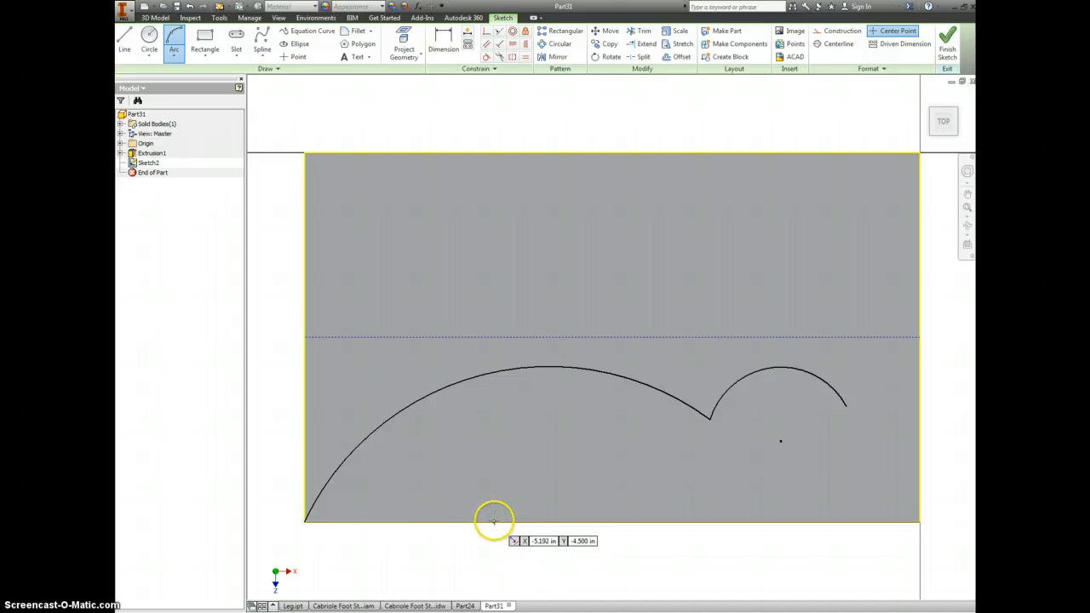
left_click(494, 521)
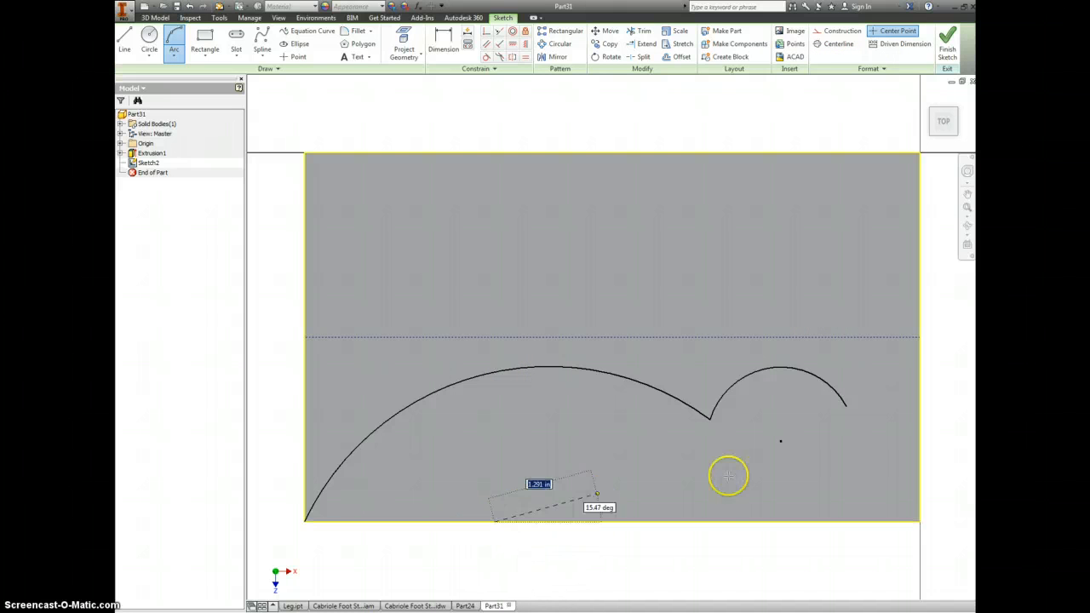
left_click(780, 501)
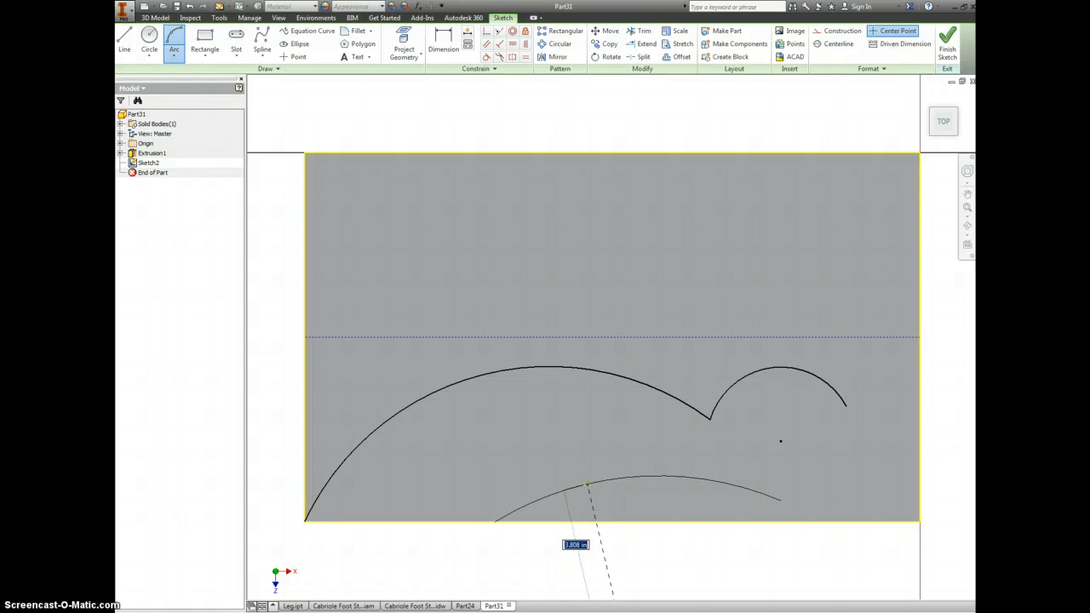
left_click(586, 485)
key("Escape")
- Reshape the lower arc by pulling its free end back to just below the junction of the large and small arcs
left_click(779, 503)
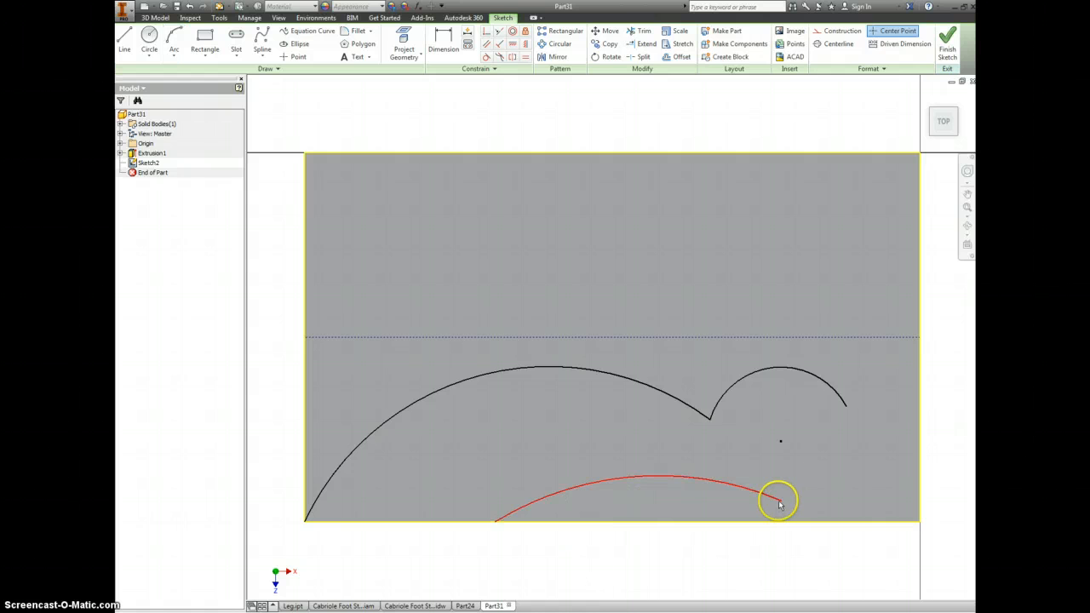
left_click_drag(779, 501, 692, 485)
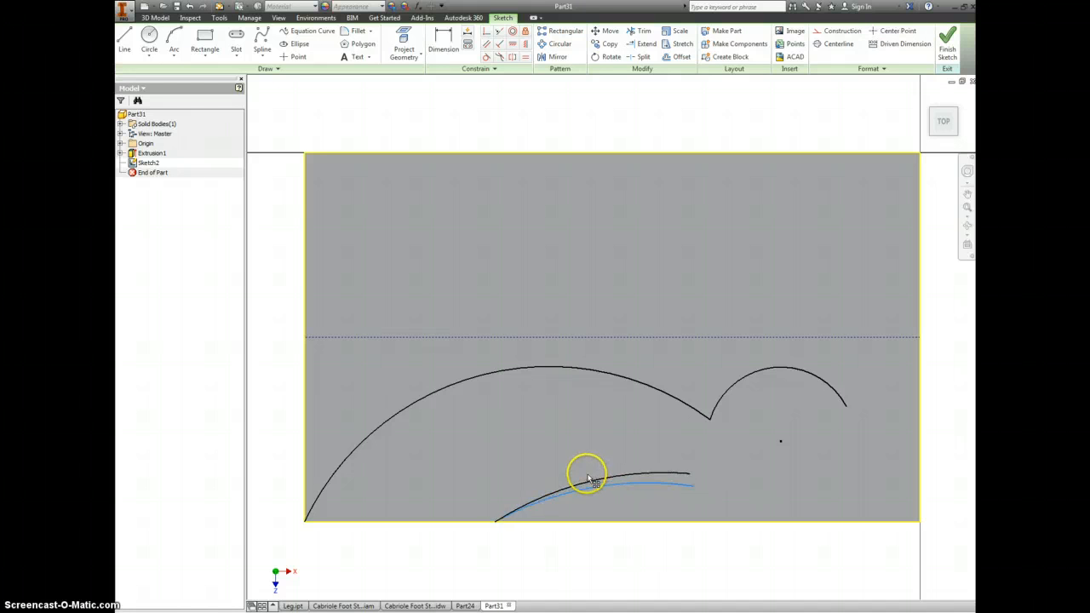
left_click_drag(611, 478, 612, 477)
mouse_move(684, 485)
left_mouse_down()
mouse_move(657, 487)
mouse_move(697, 490)
left_mouse_up()
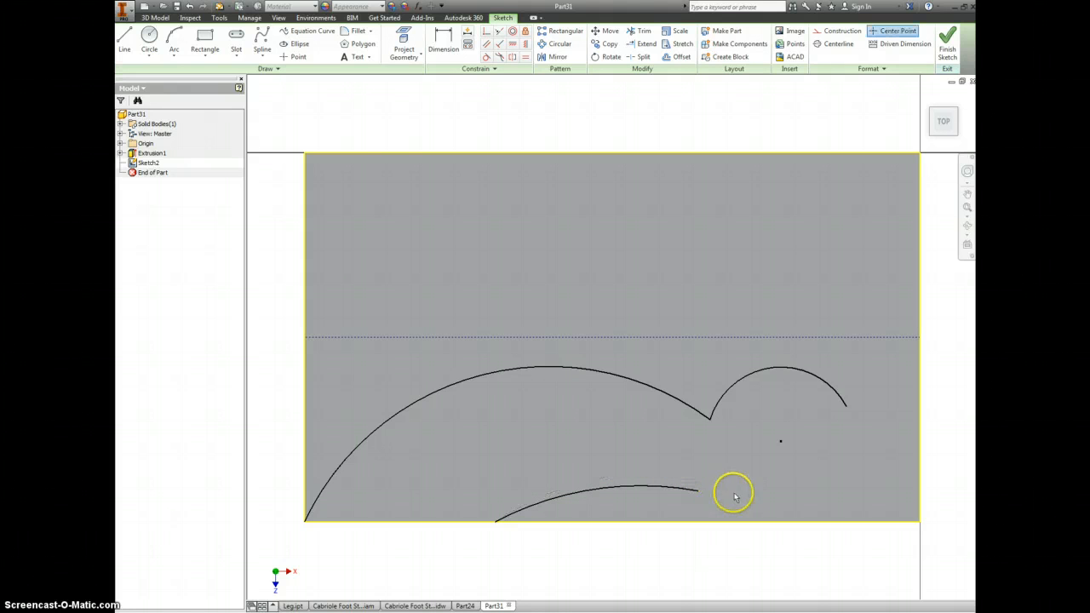
- Draw a three-point arc of about 1.1 in radius joining the lower arc's free end to the small arc's free end
left_click(175, 39)
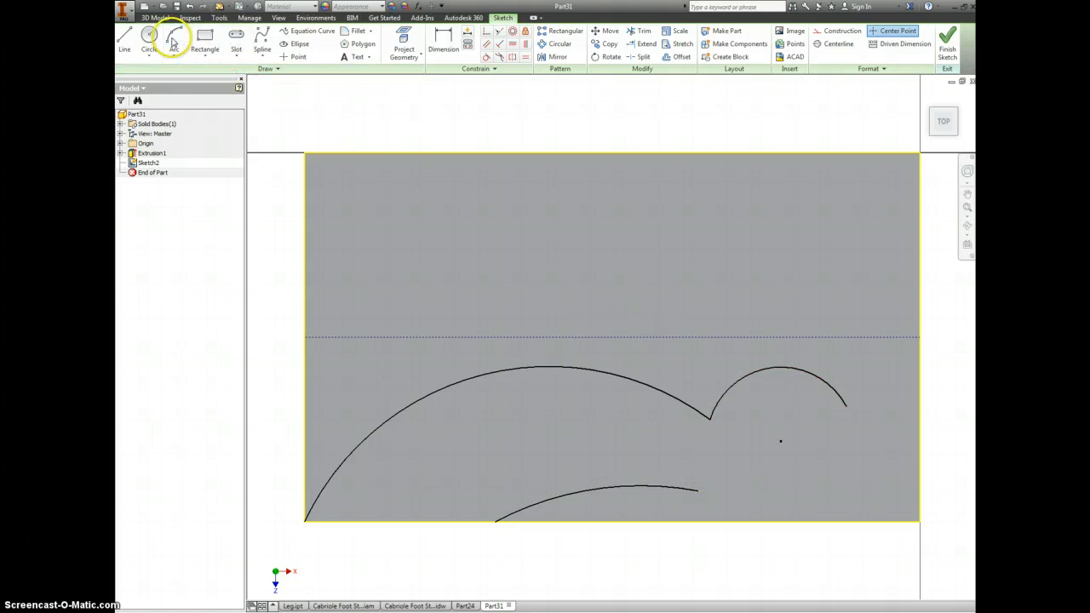
left_click(697, 490)
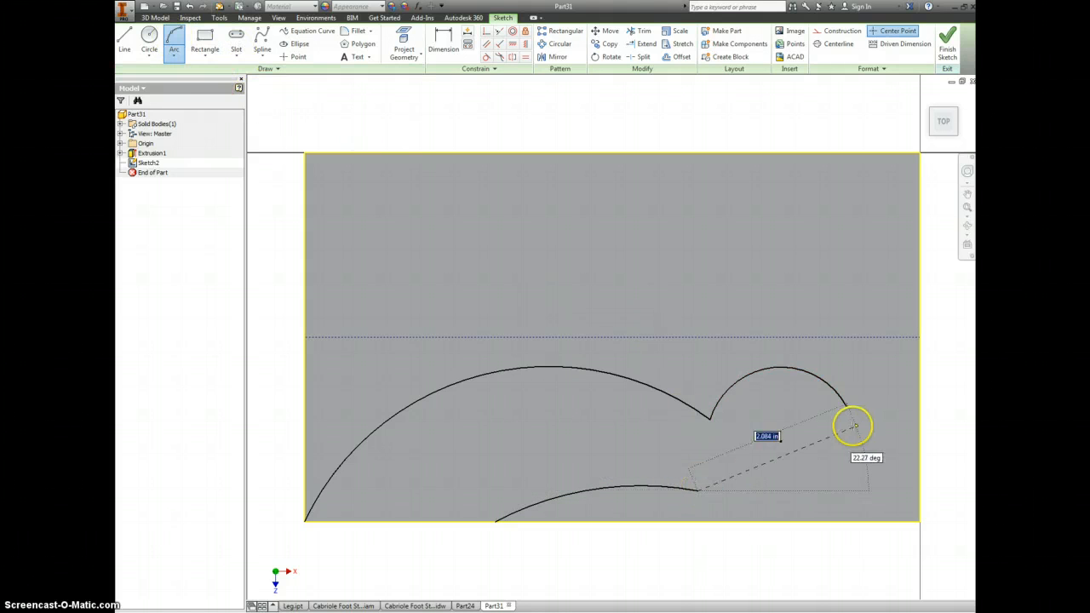
left_click(846, 406)
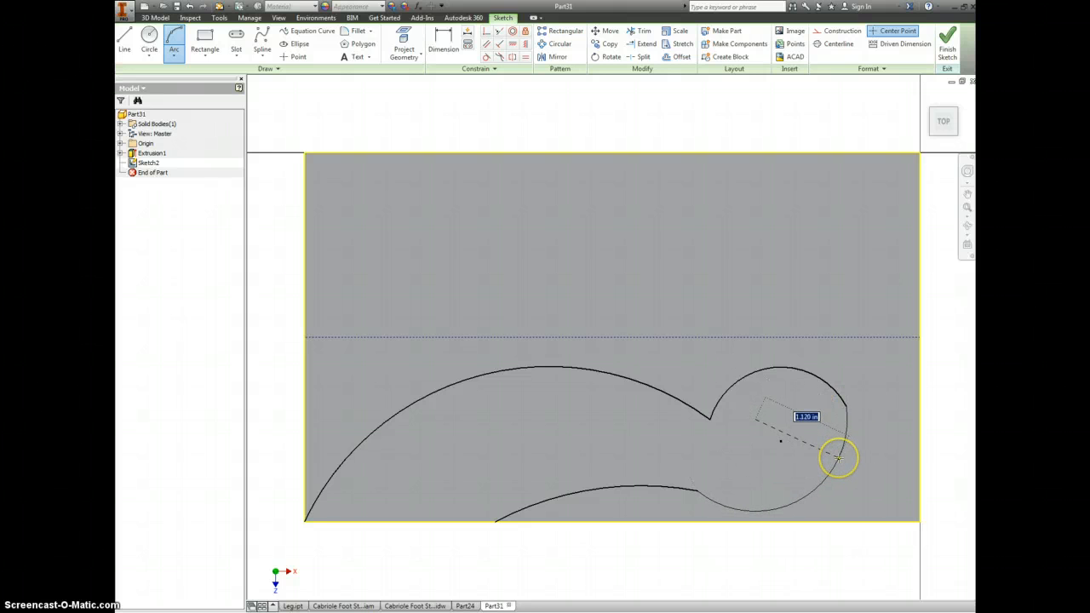
left_click(839, 458)
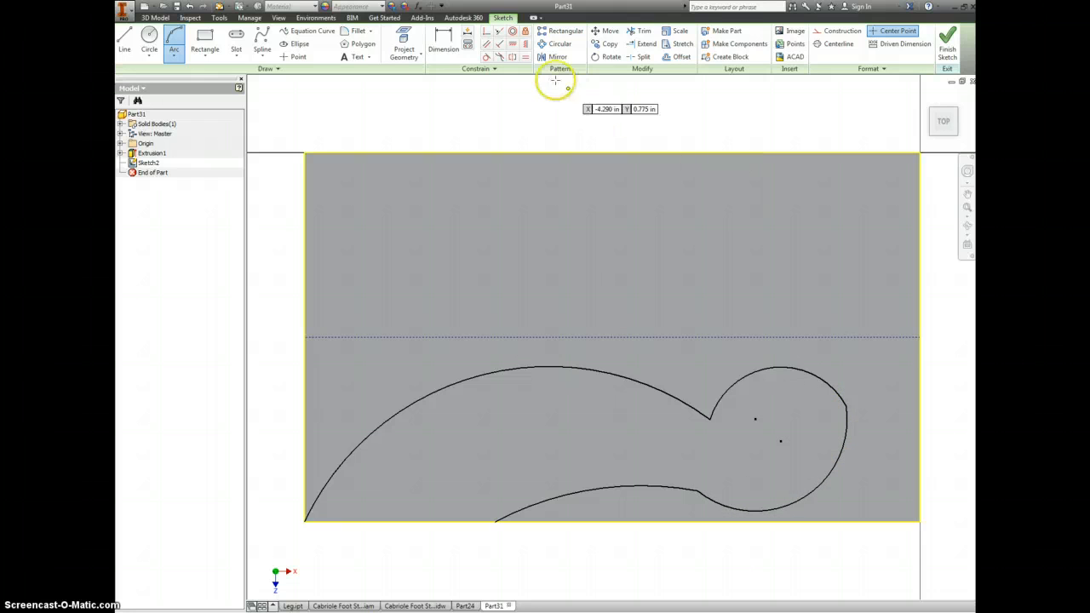
- Apply a tangent constraint between the two arcs that form the rounded end
left_click(486, 57)
left_click(835, 390)
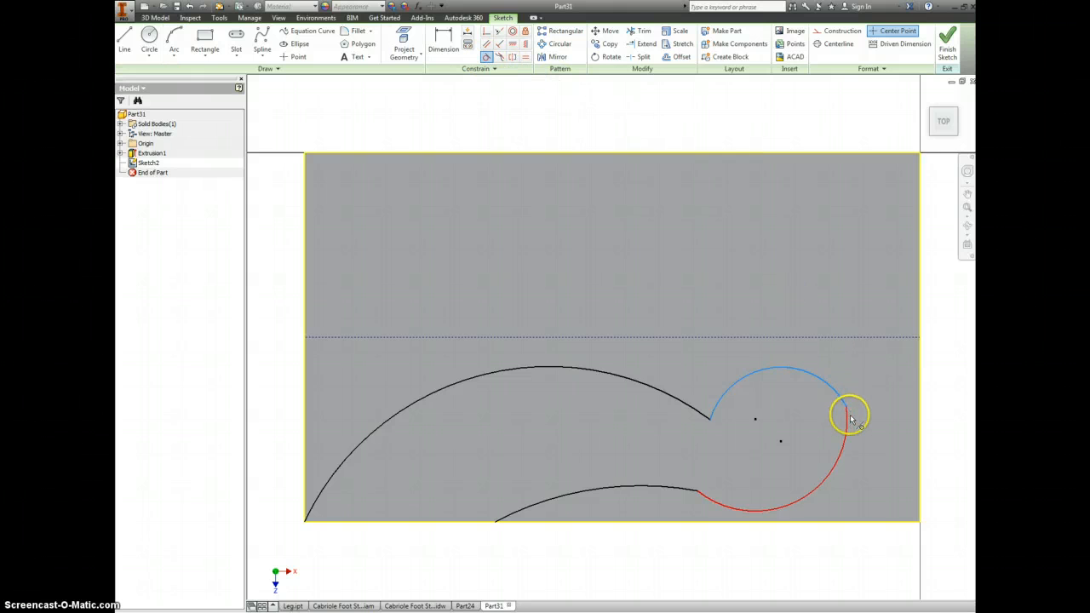
left_click(847, 424)
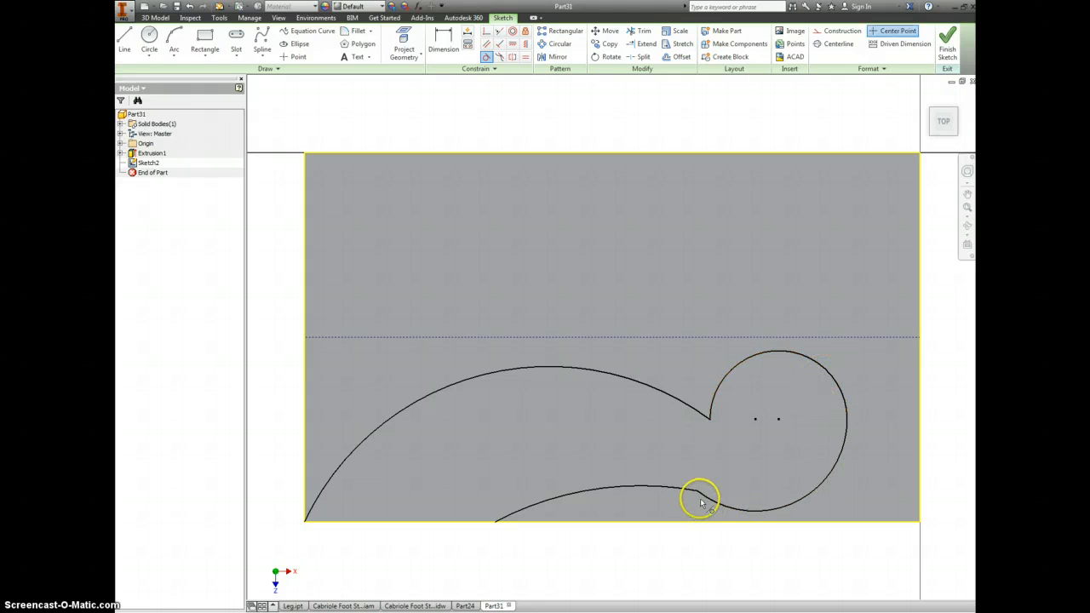
right_click(647, 454)
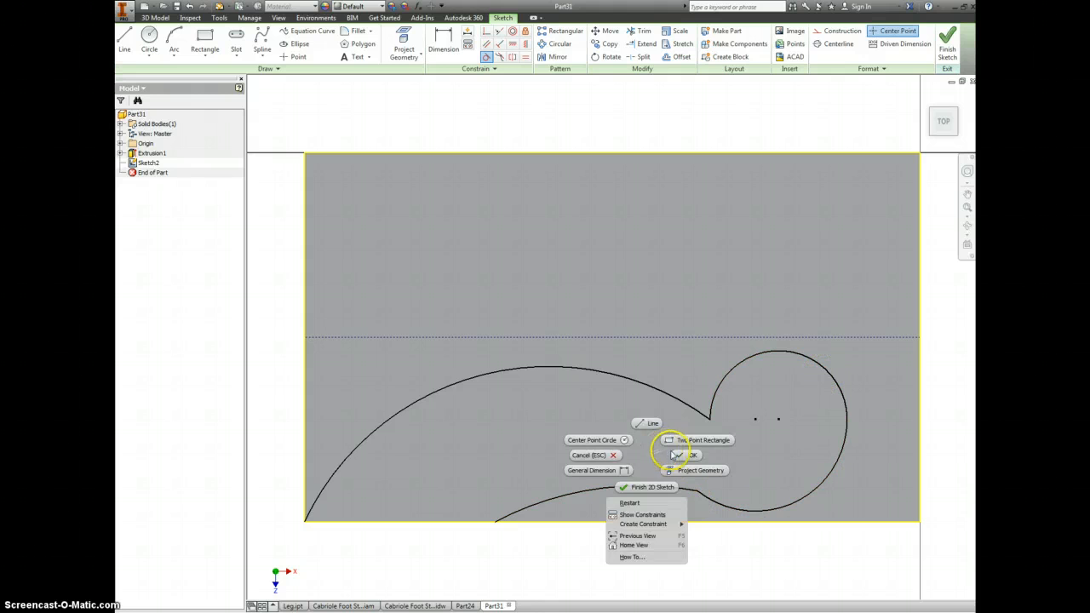
left_click(688, 454)
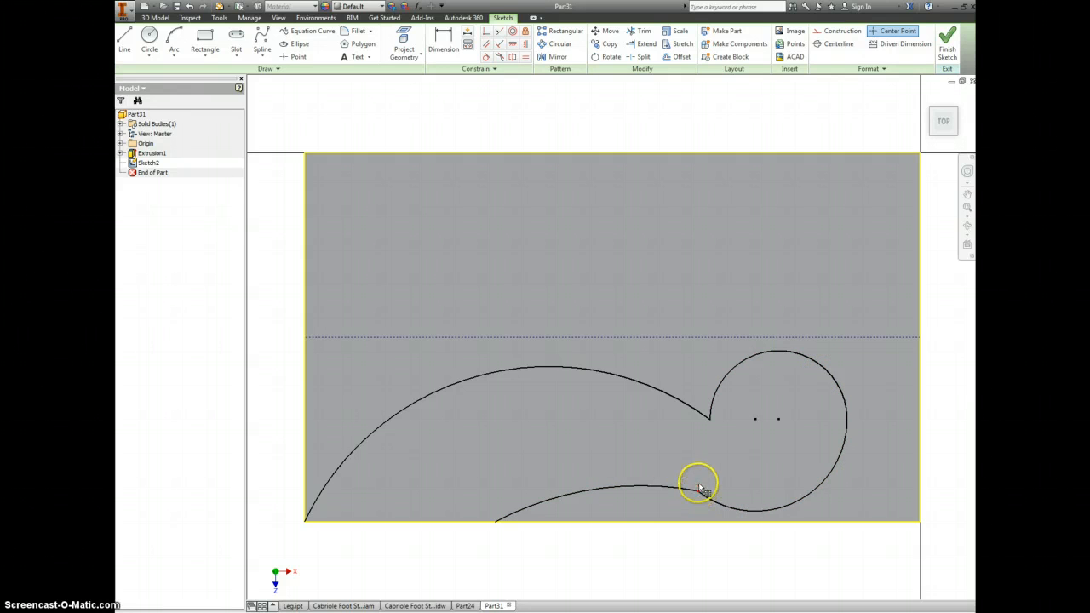
- Adjust the rounded end by moving its arc centre, upper arc and its junctions with the lower and large arcs
left_click_drag(698, 485, 731, 483)
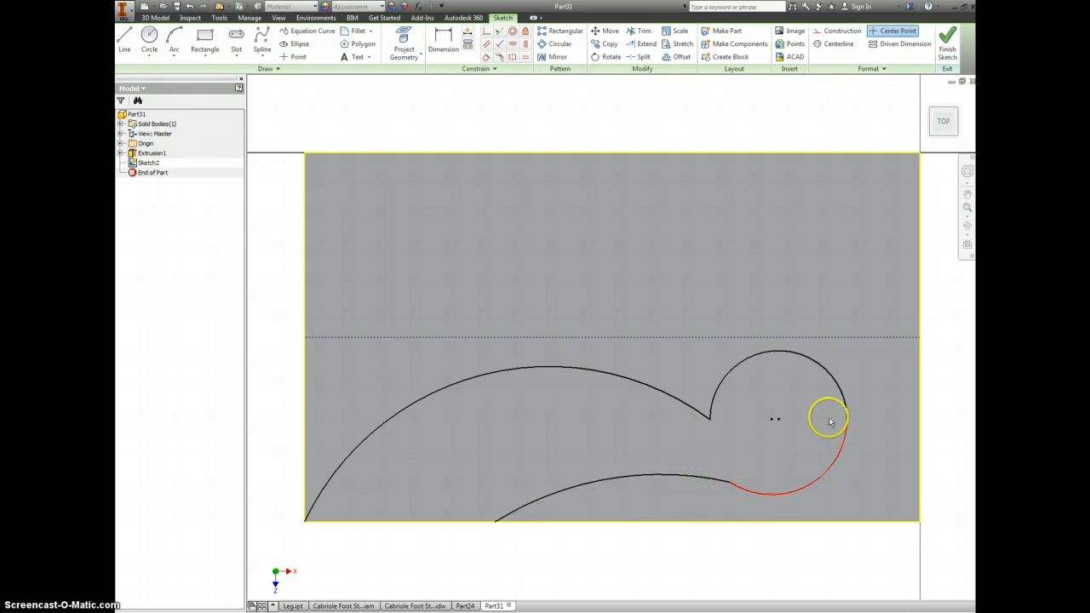
mouse_move(778, 420)
left_mouse_down()
mouse_move(799, 420)
mouse_move(784, 423)
left_mouse_up()
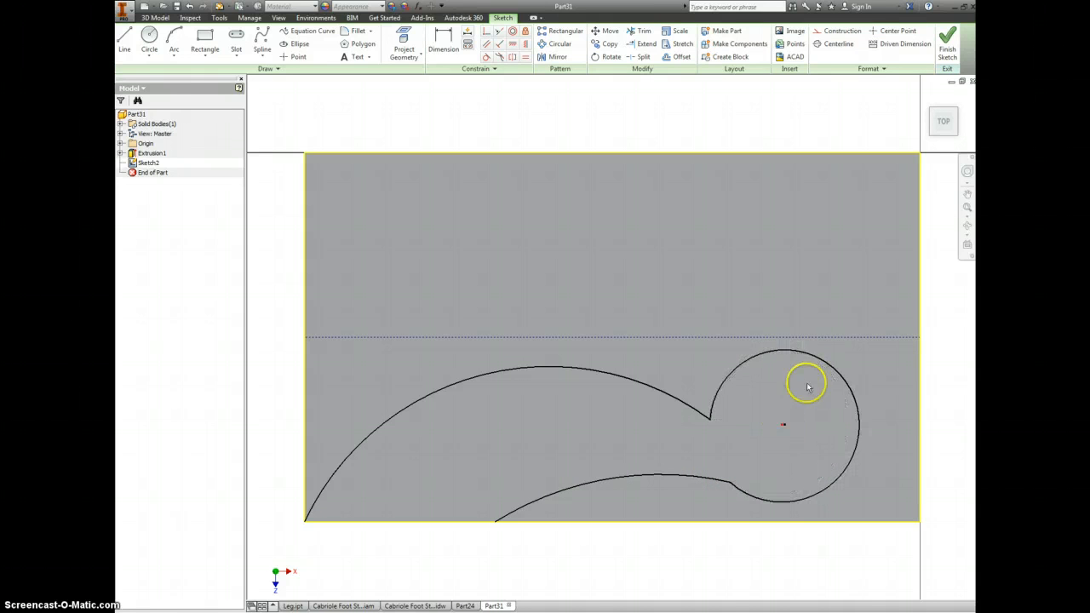
mouse_move(831, 366)
left_mouse_down()
mouse_move(818, 370)
mouse_move(827, 376)
left_mouse_up()
left_click_drag(712, 424, 696, 408)
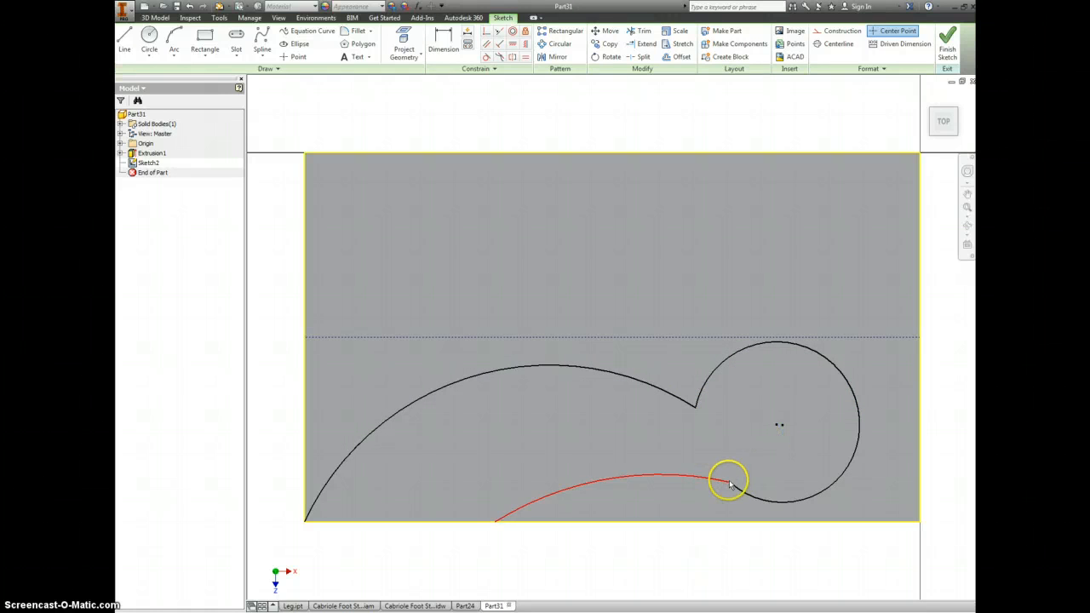
- Dimension the base between the starting points of the large and lower arcs as 2.75 in, matching the foot stool drawing
key("d")
left_click(305, 523)
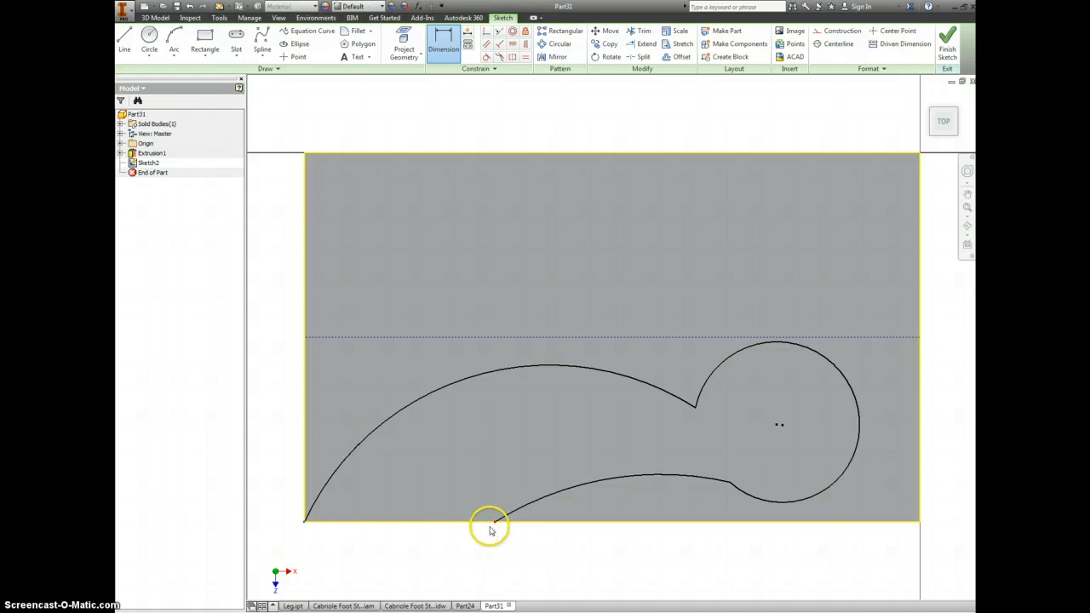
left_click(492, 522)
left_click(431, 549)
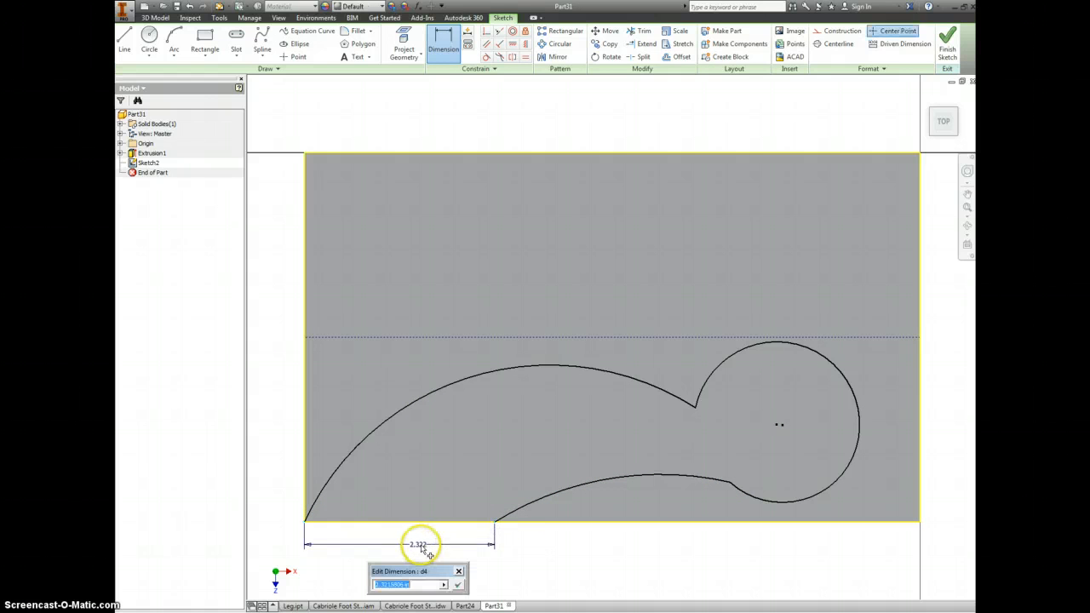
left_click(413, 606)
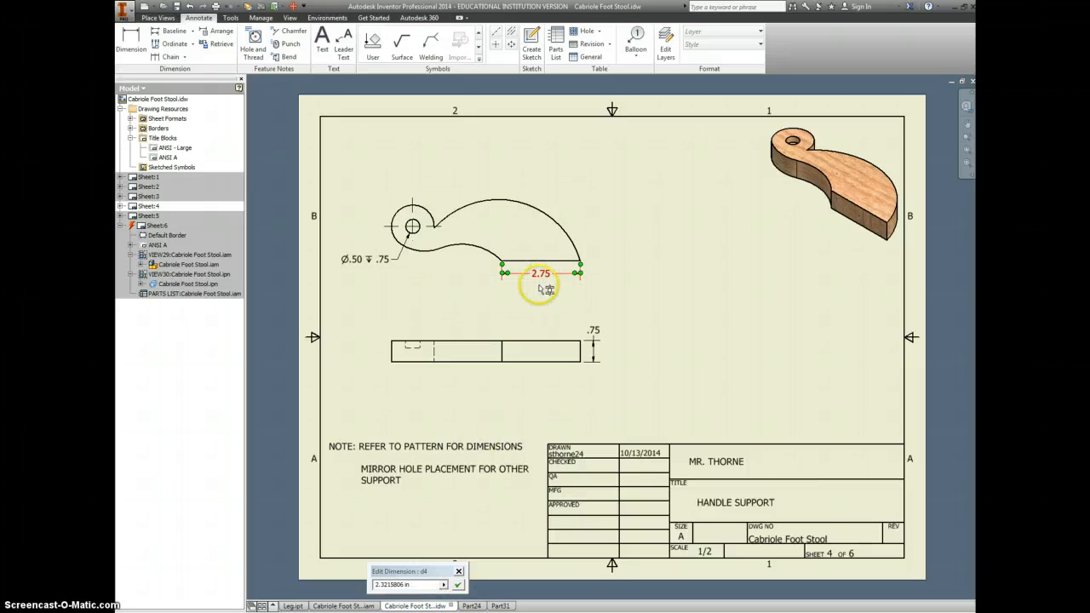
left_click(498, 607)
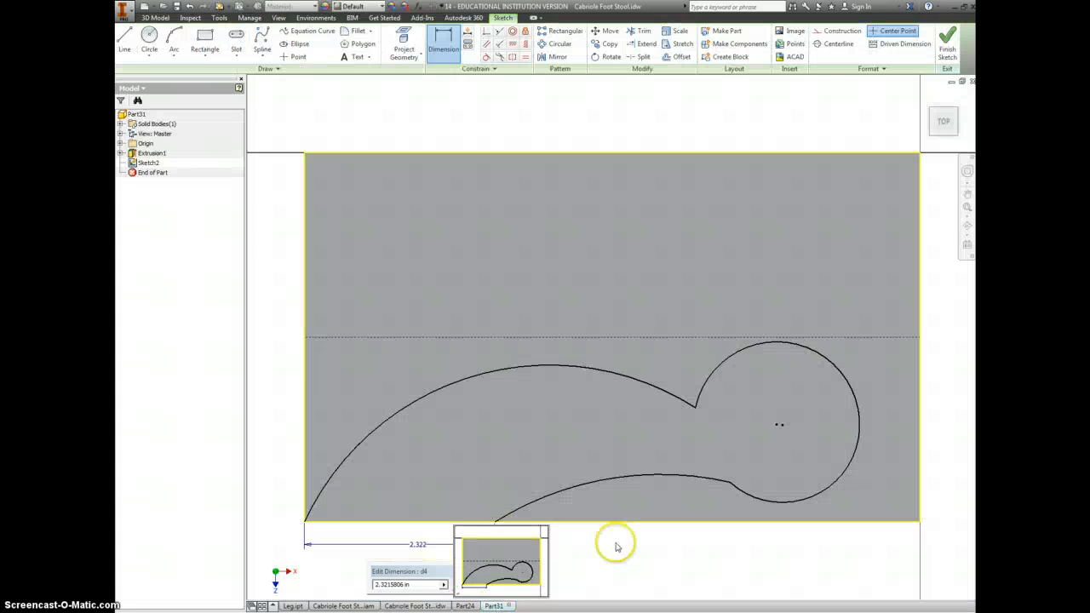
left_click(409, 547)
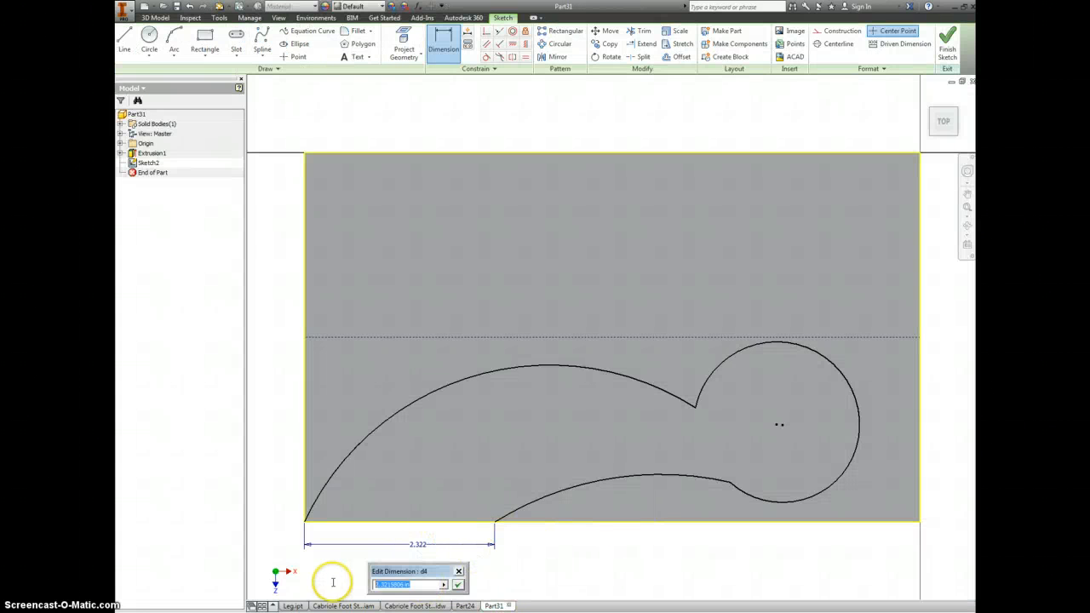
type("2.75")
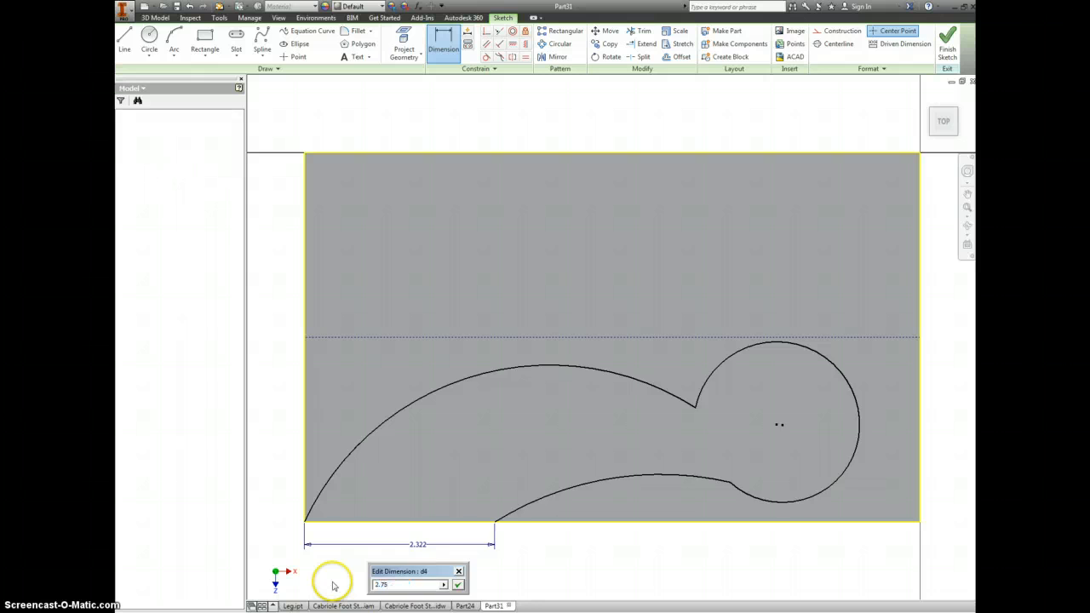
key("Return")
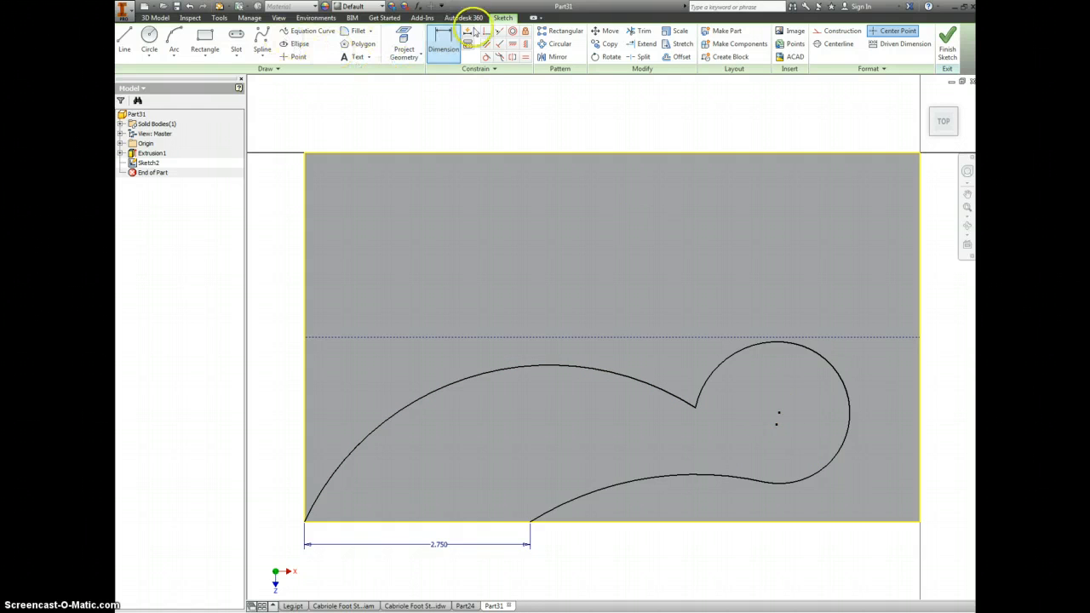
- Make the centres of the two rounded-end arcs coincident and reposition the shared centre and the junction with the large arc
left_click(778, 413)
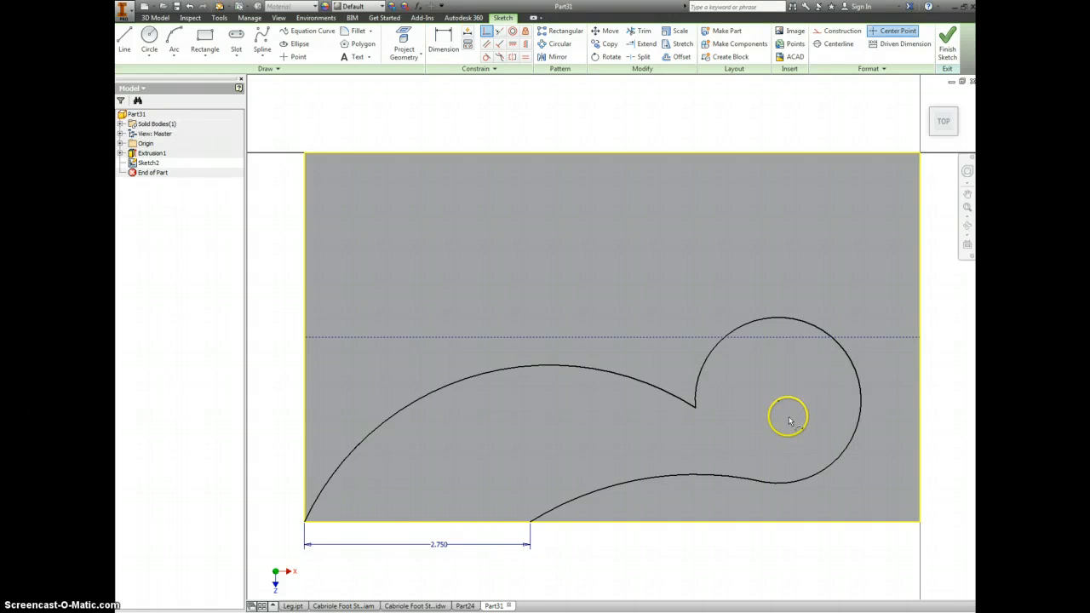
left_click_drag(778, 401, 746, 415)
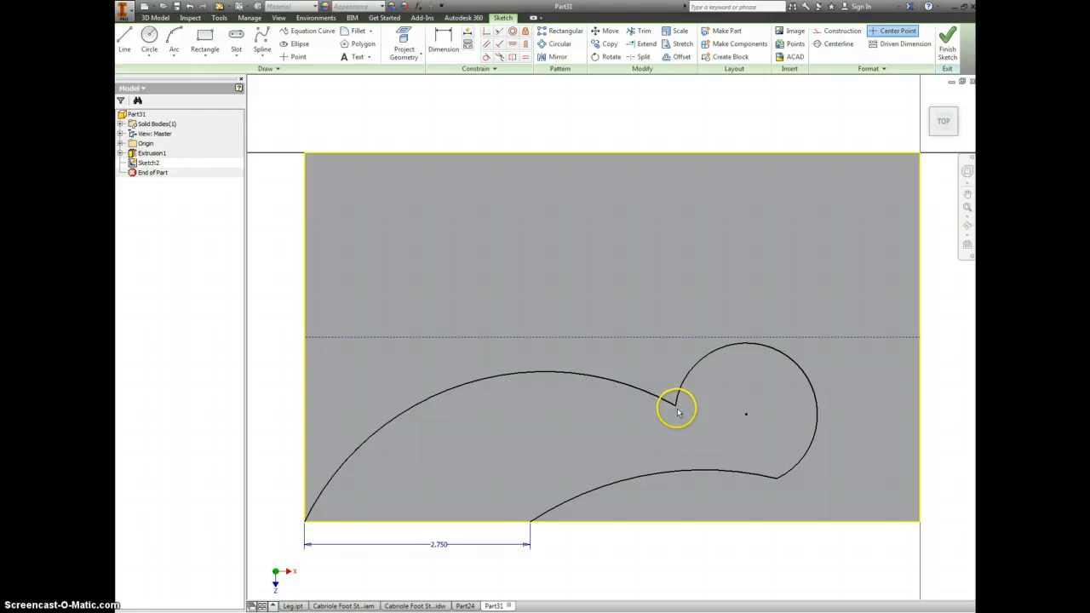
left_click_drag(698, 411, 753, 428)
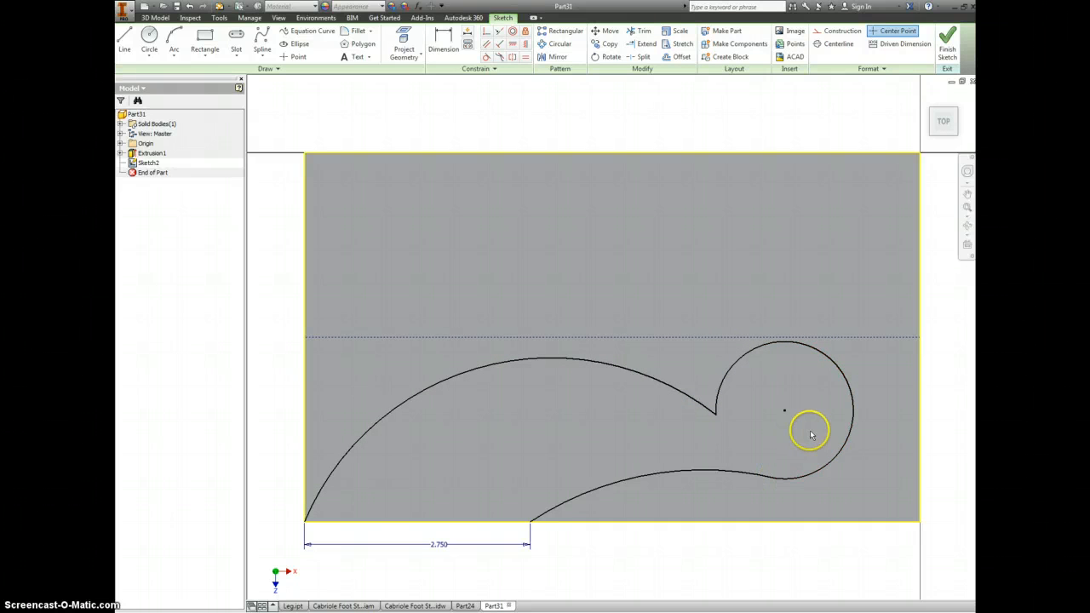
- Draw a circle of 0.5 in diameter centred on the rounded end's arc centre
right_click(776, 429)
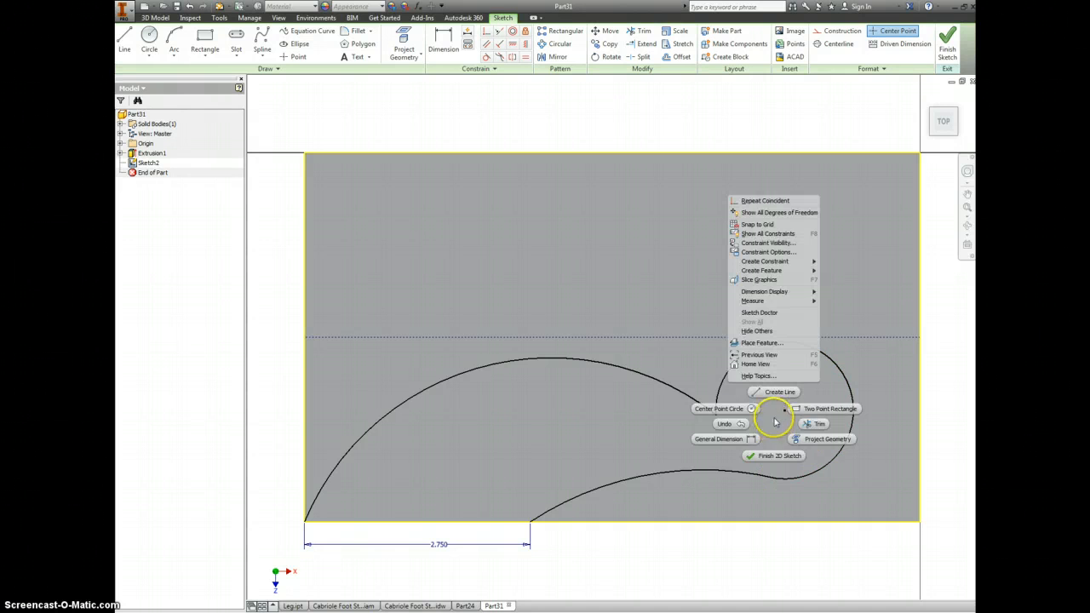
left_click(725, 414)
left_click(784, 410)
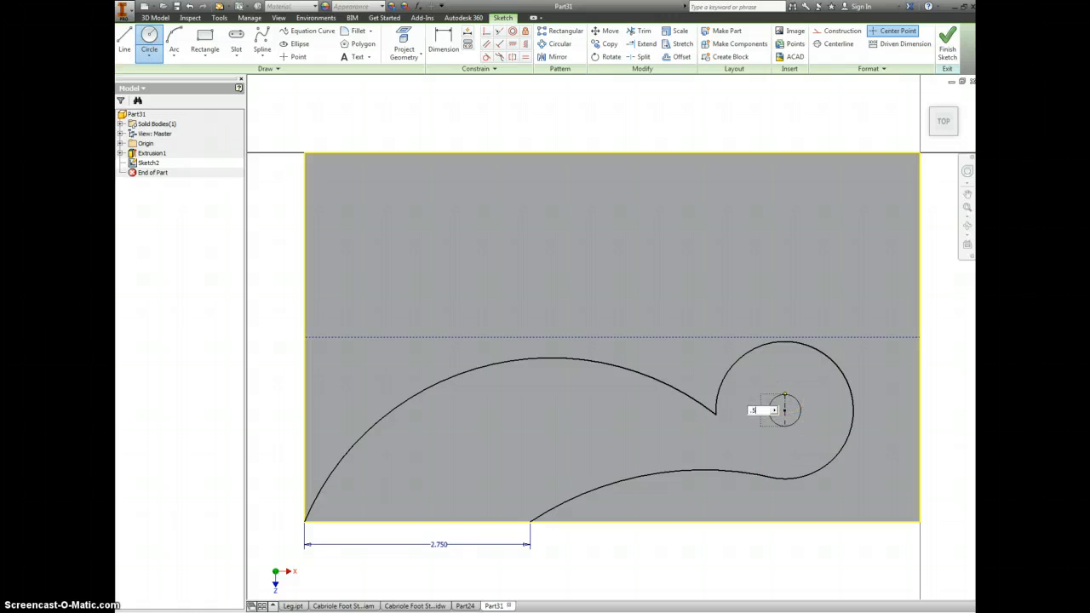
key("Return")
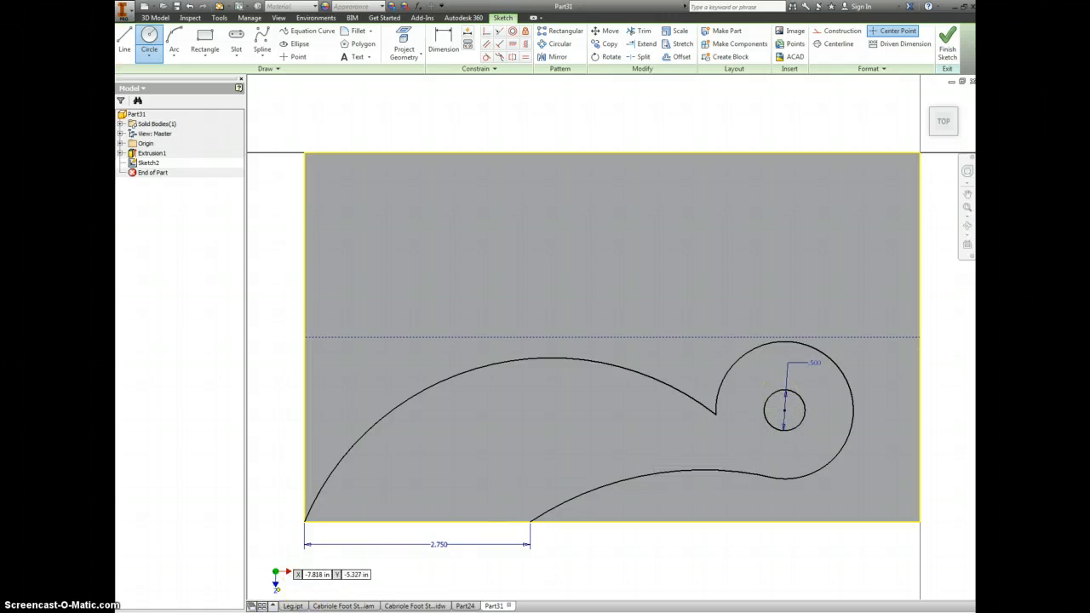
- Check the hole in the foot stool drawing and cut the 0.5 in circle into the plate to a depth of 0.5 in
left_click(413, 606)
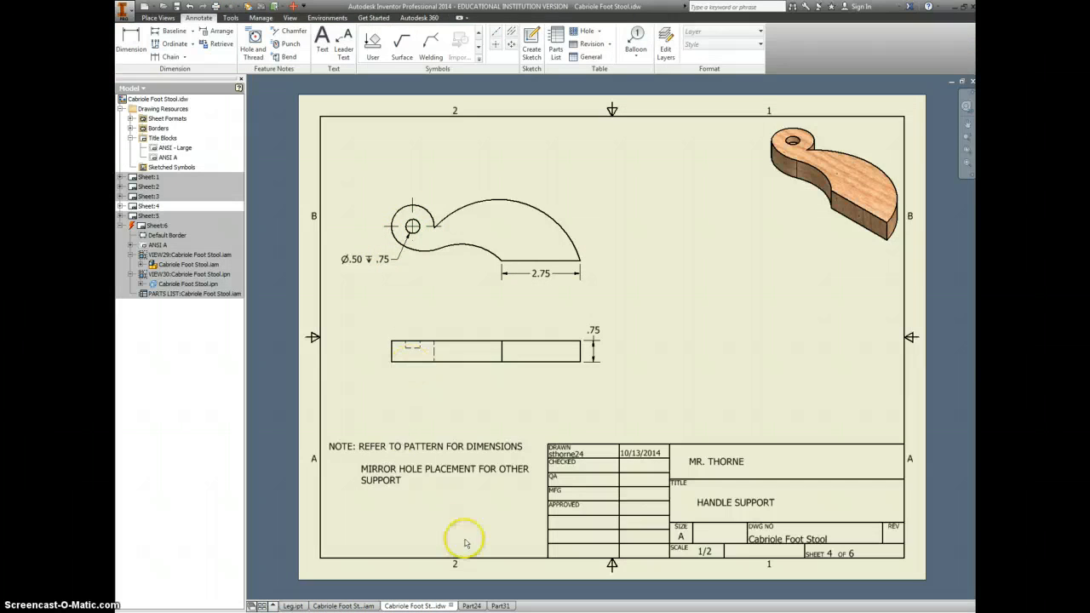
left_click(499, 605)
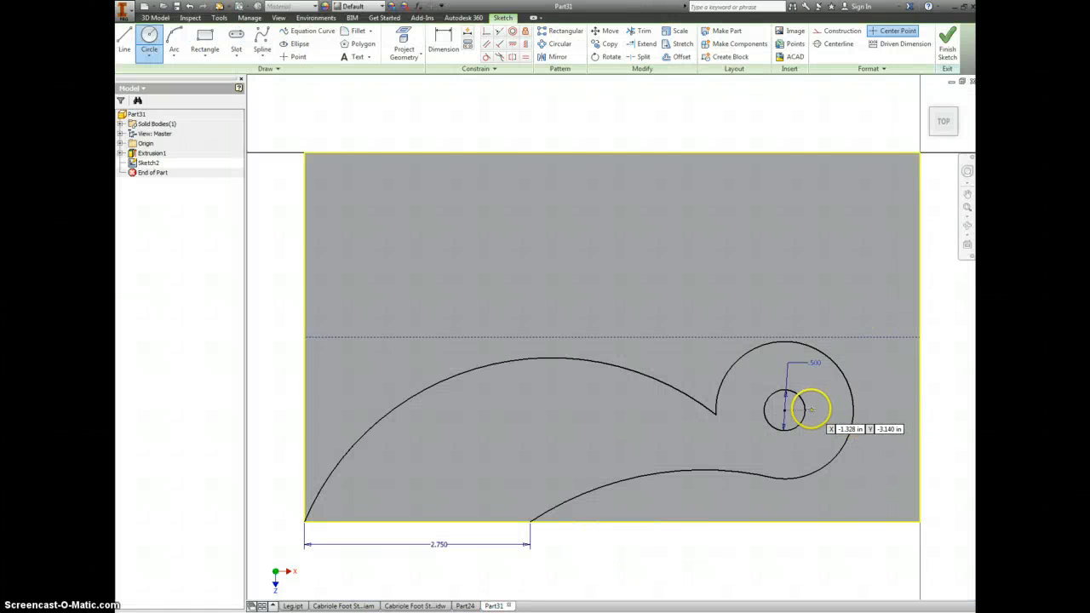
key("e")
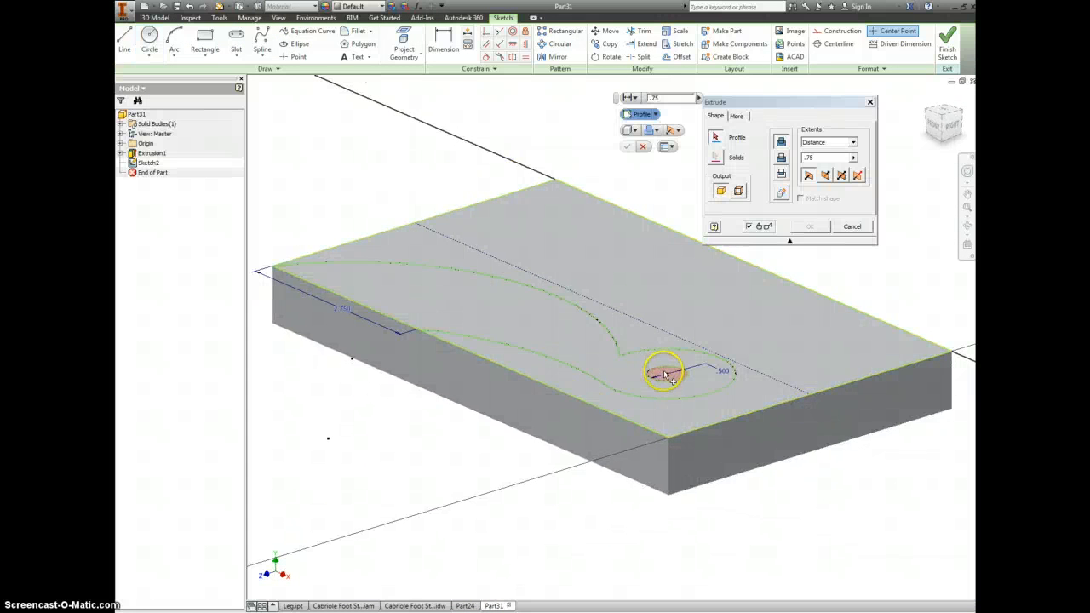
left_click(669, 367)
left_click(781, 158)
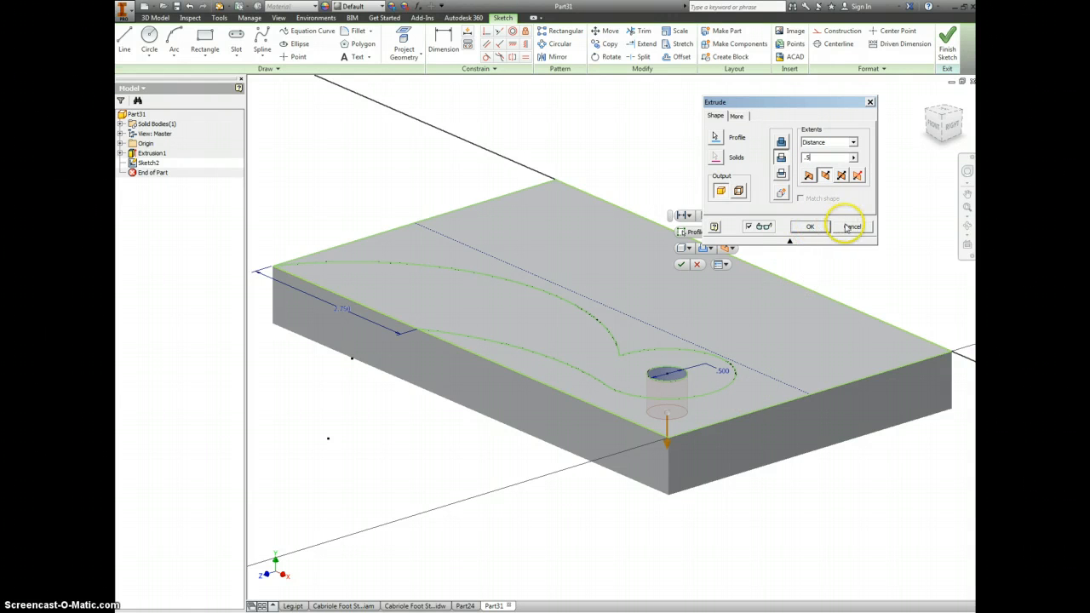
left_click(810, 227)
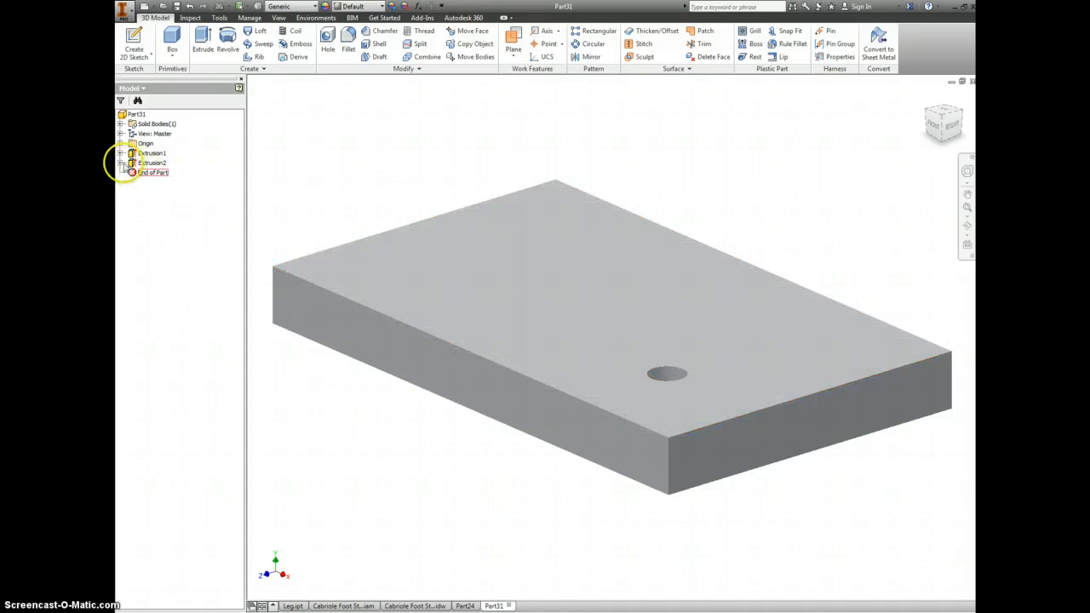
- Make the consumed sketch of the hole cut visible on the plate
left_click(121, 162)
right_click(153, 172)
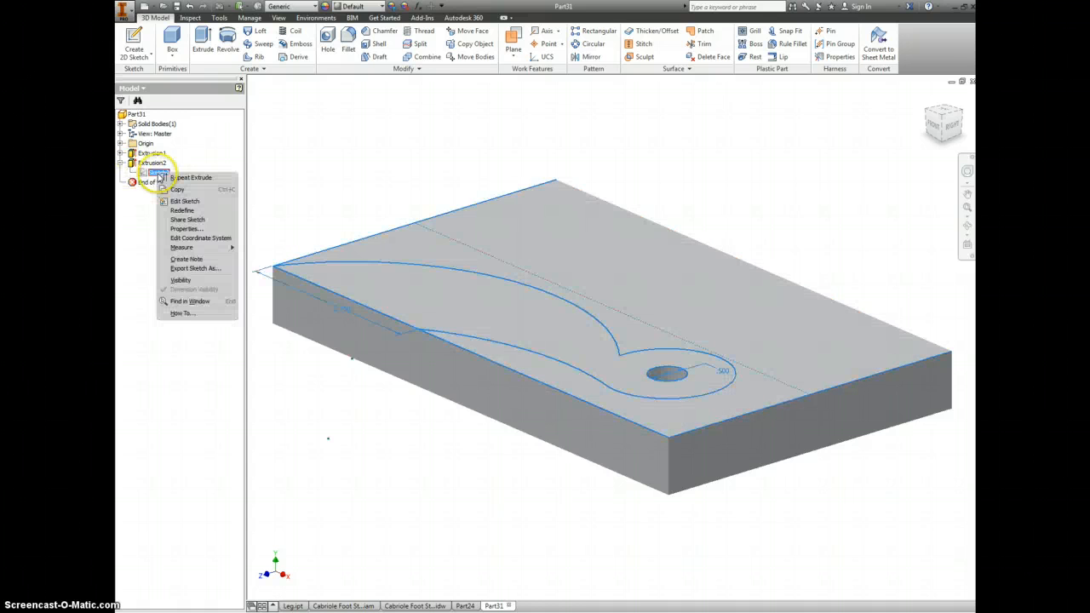
left_click(204, 287)
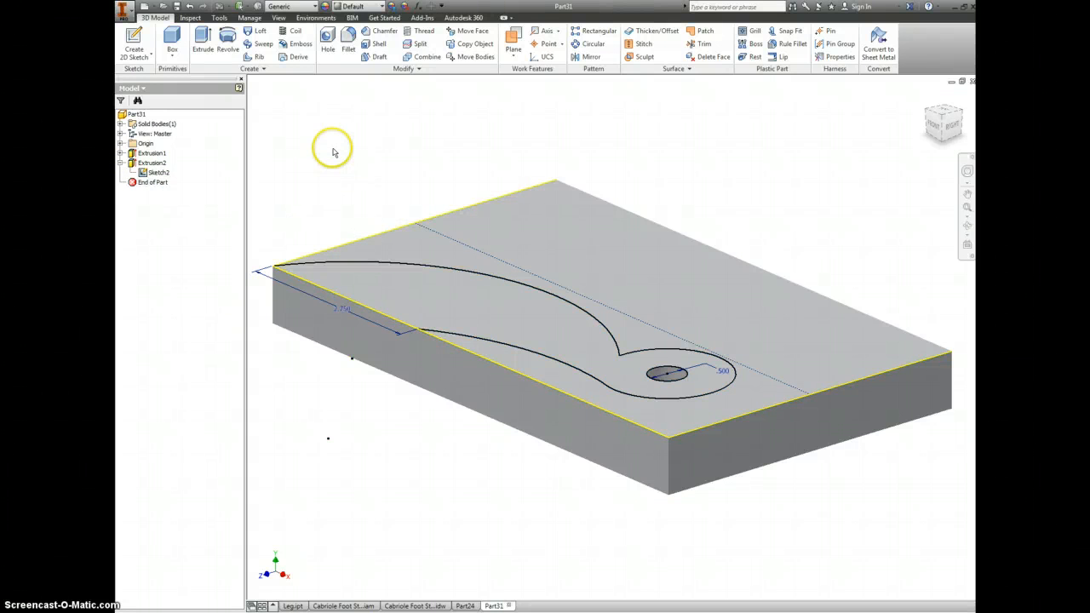
left_click(203, 41)
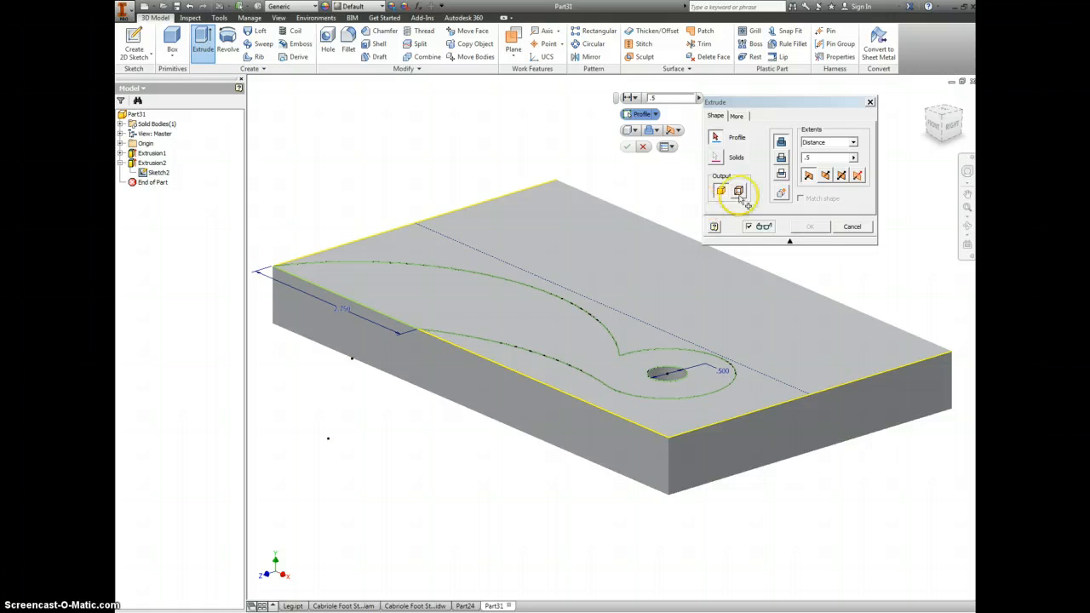
left_click(781, 158)
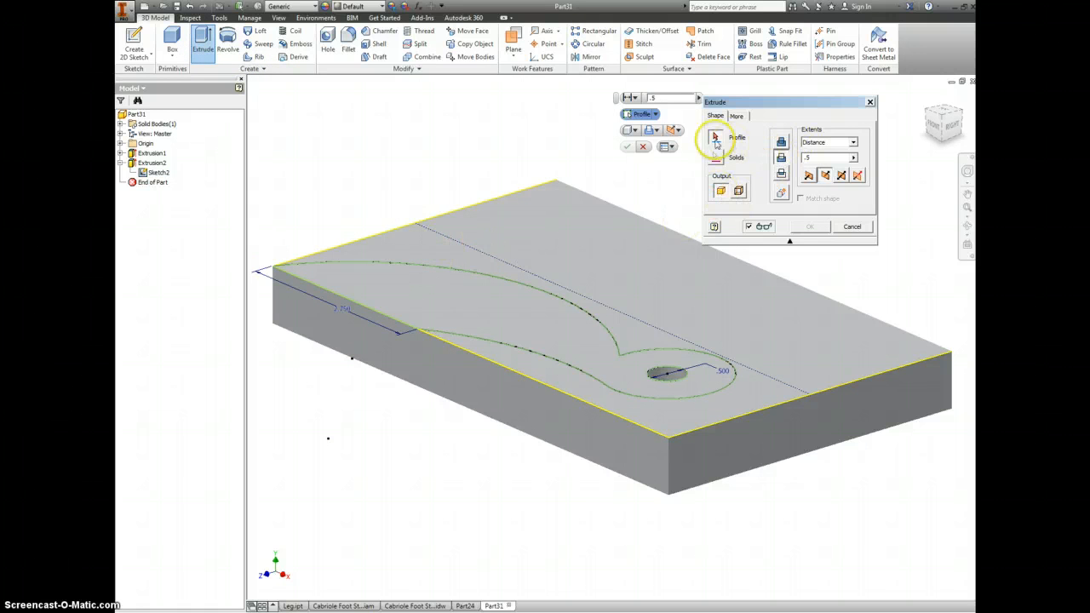
left_click(716, 139)
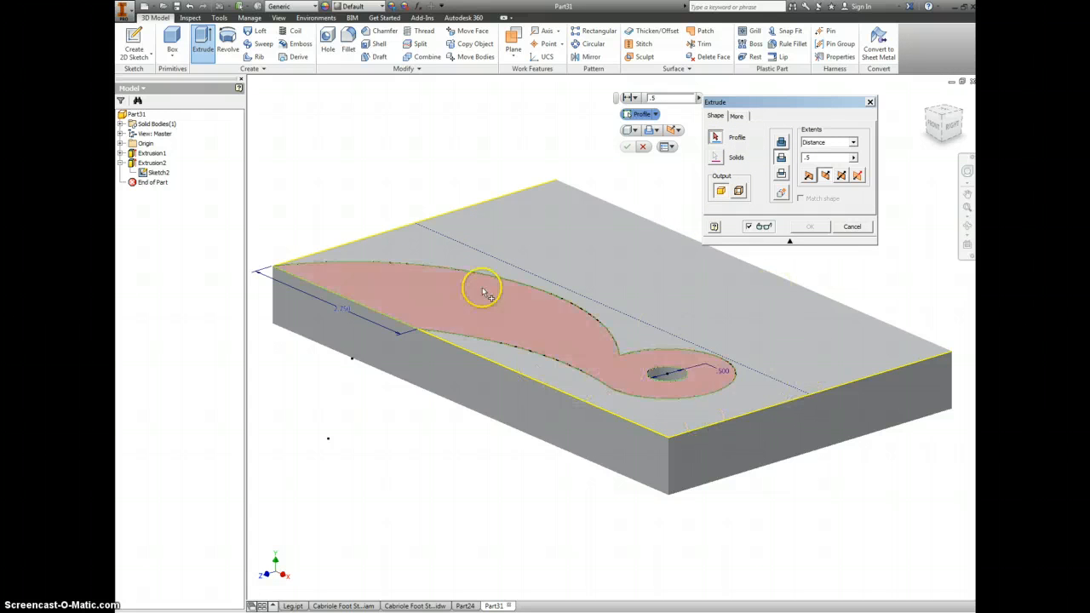
left_click(852, 227)
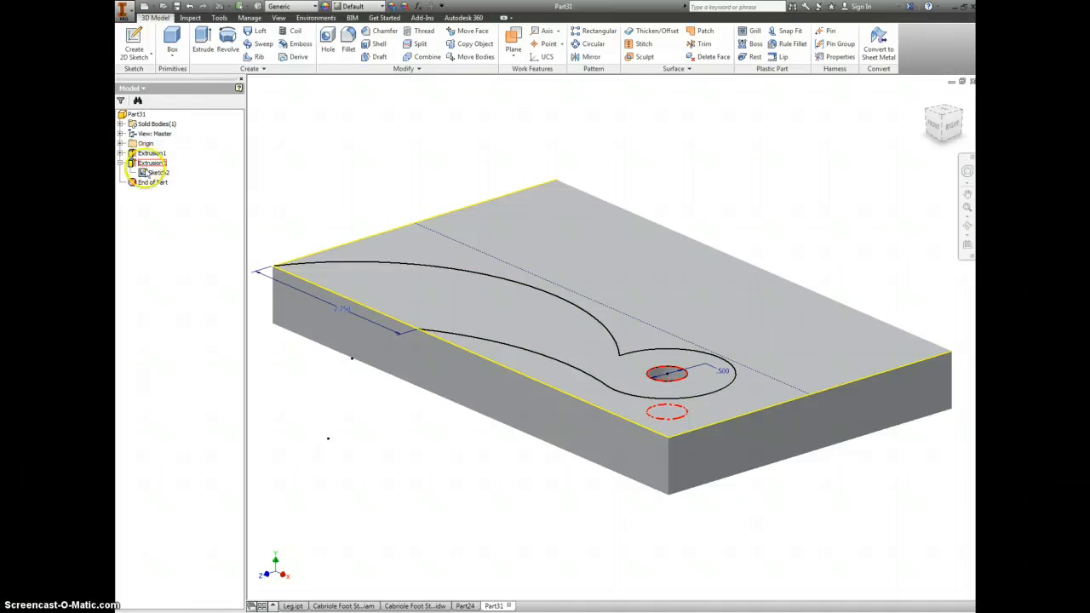
- Delete the hole's cut extrusion from the plate while keeping its consumed sketch
right_click(161, 173)
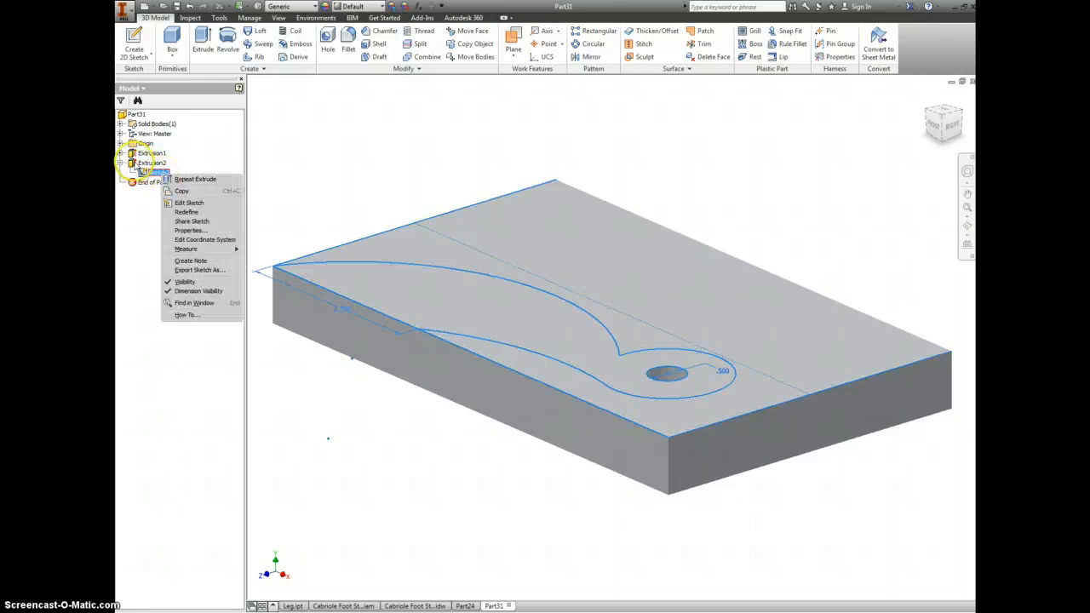
left_click(140, 168)
right_click(139, 162)
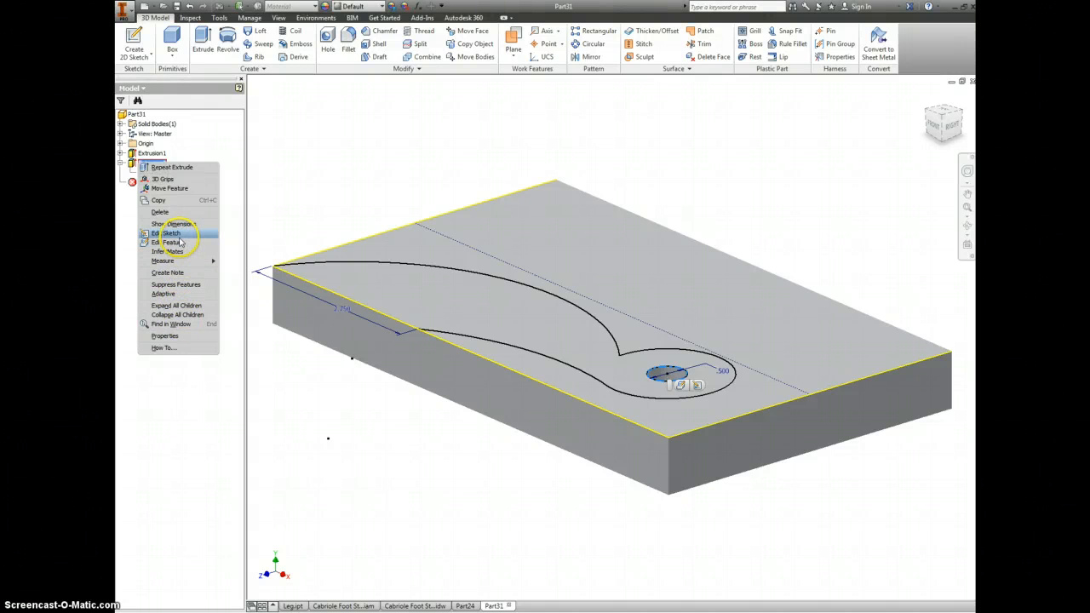
left_click(162, 213)
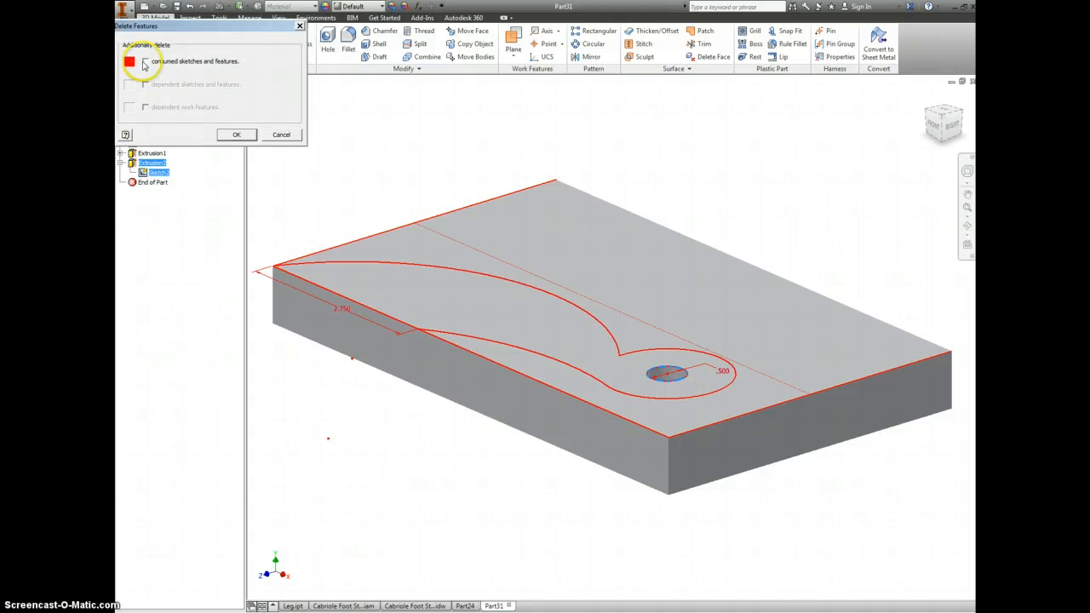
left_click(236, 135)
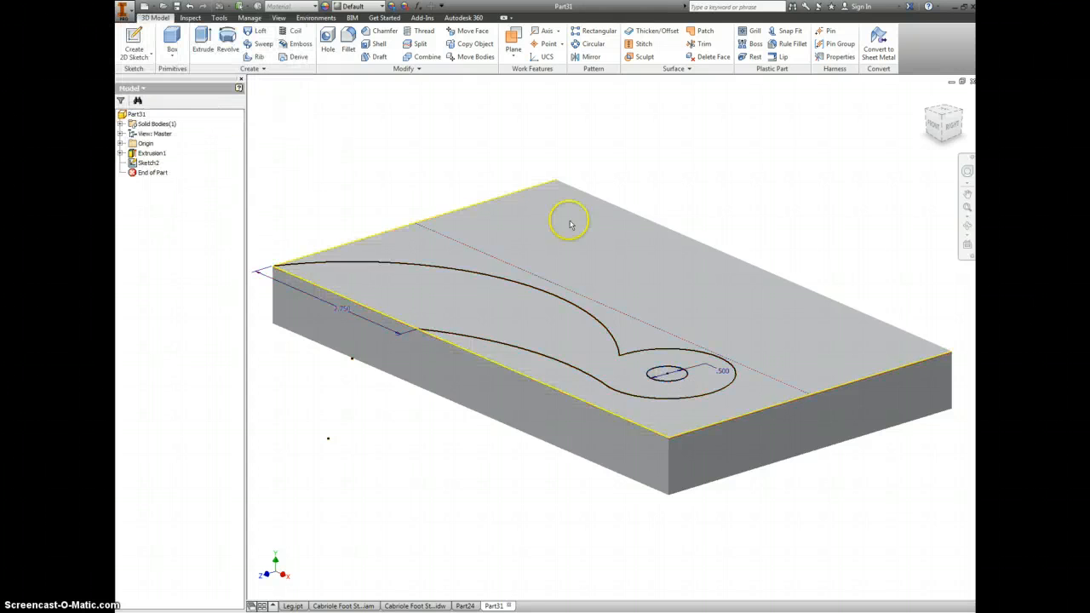
- Reopen the outline sketch and draw a line along the plate's front edge joining the starting points of the large and lower arcs
left_click(202, 38)
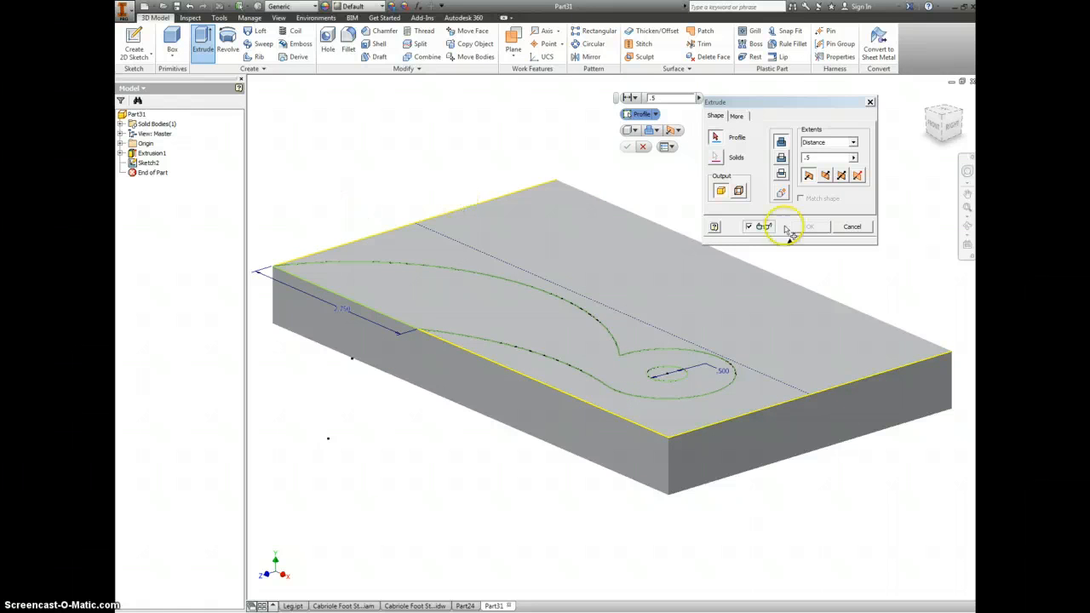
left_click(851, 227)
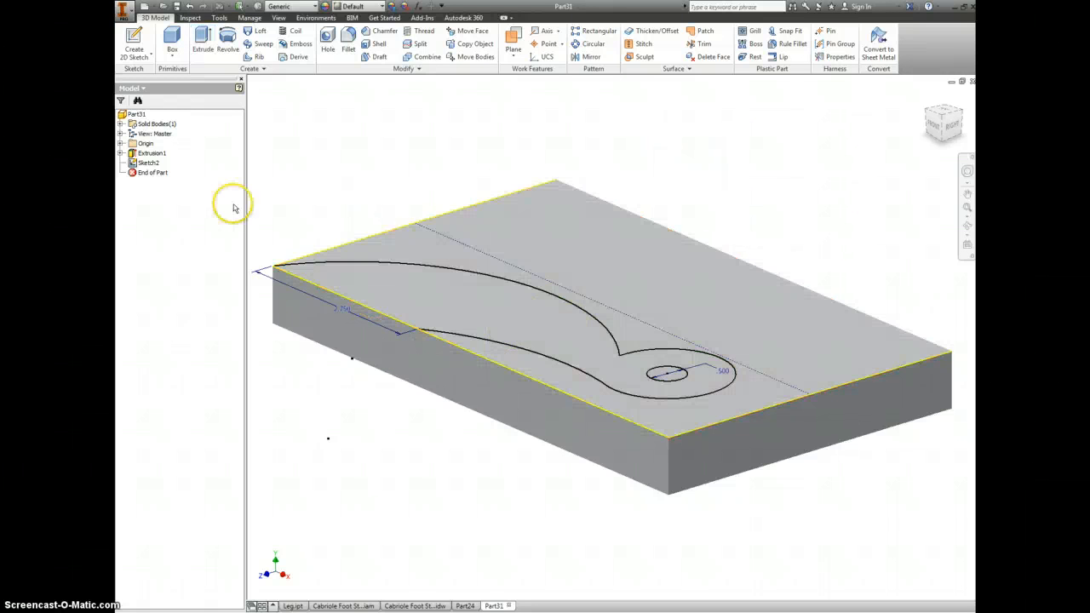
double_click(149, 163)
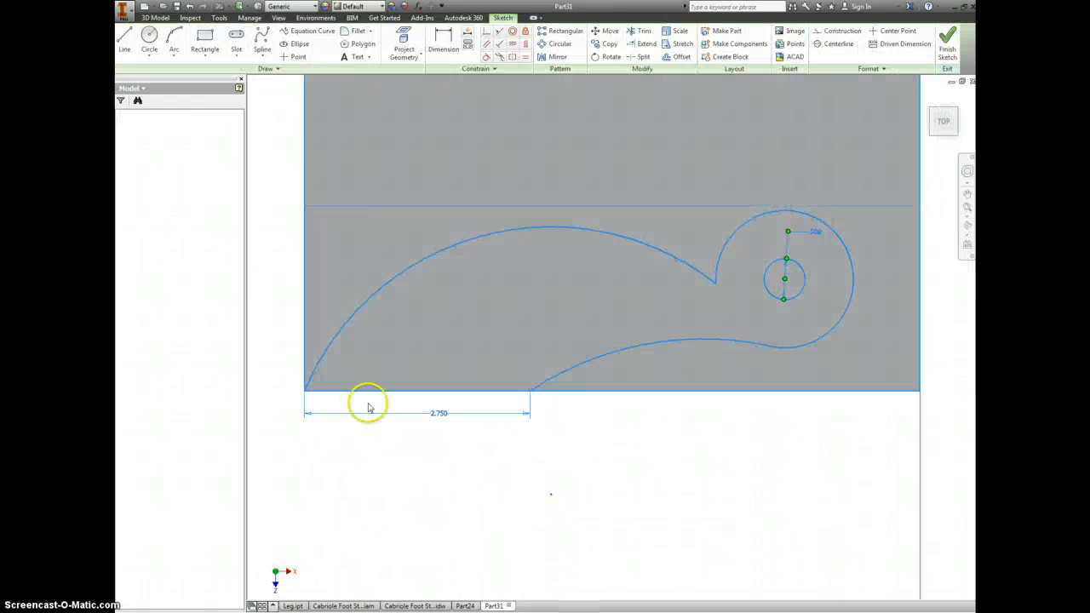
right_click(268, 324)
left_click(269, 286)
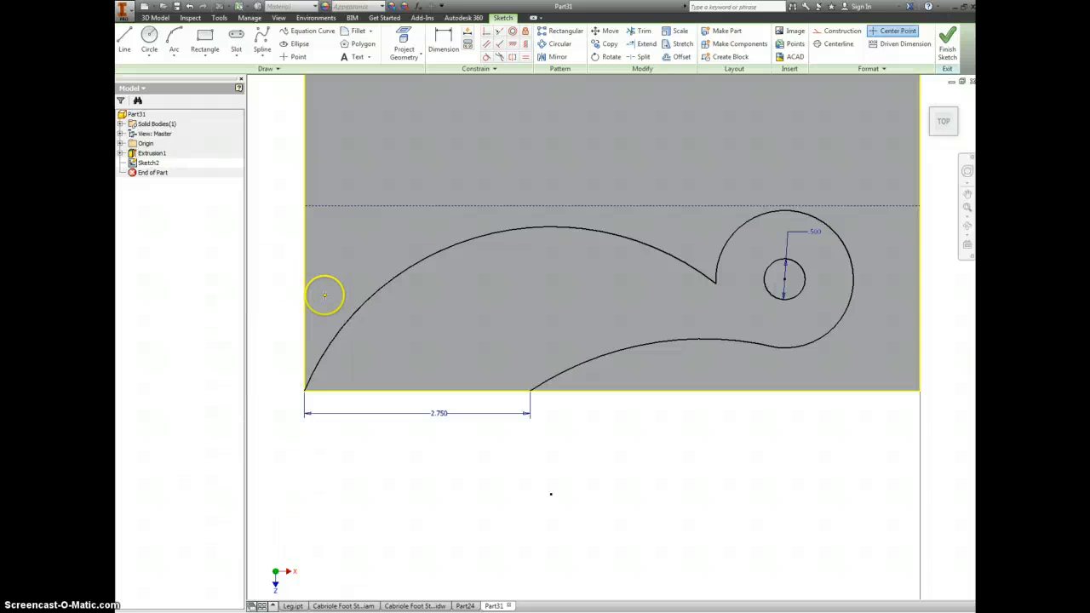
left_click(305, 390)
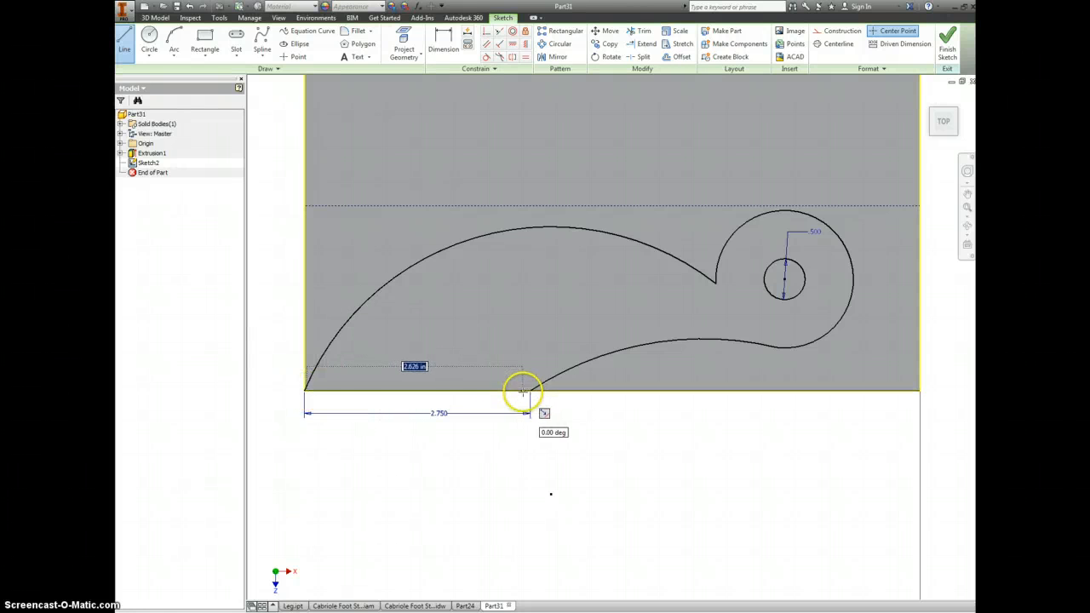
left_click(530, 390)
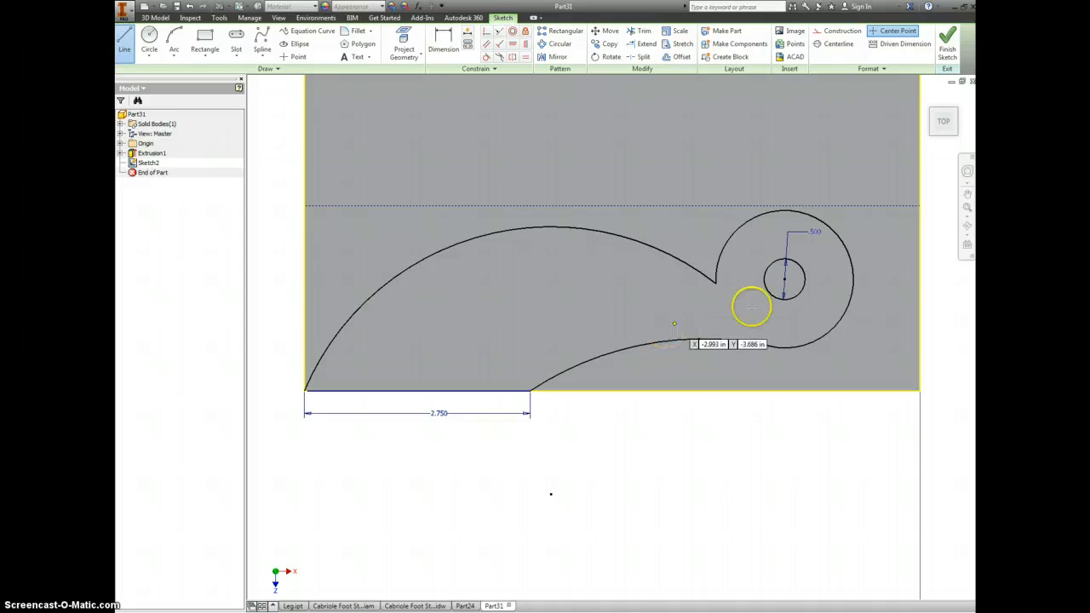
left_click(947, 43)
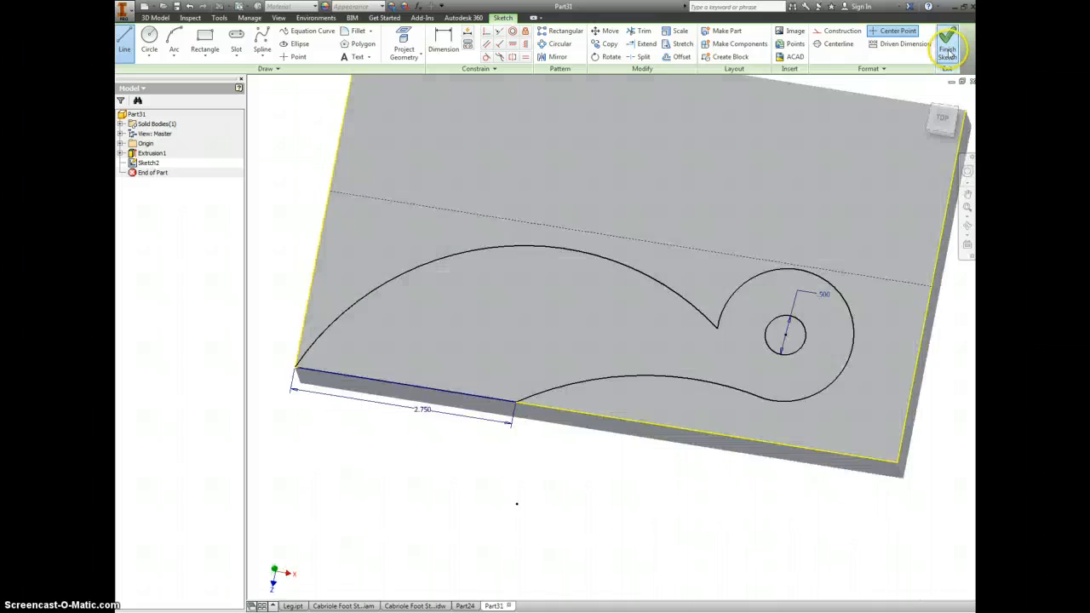
key("e")
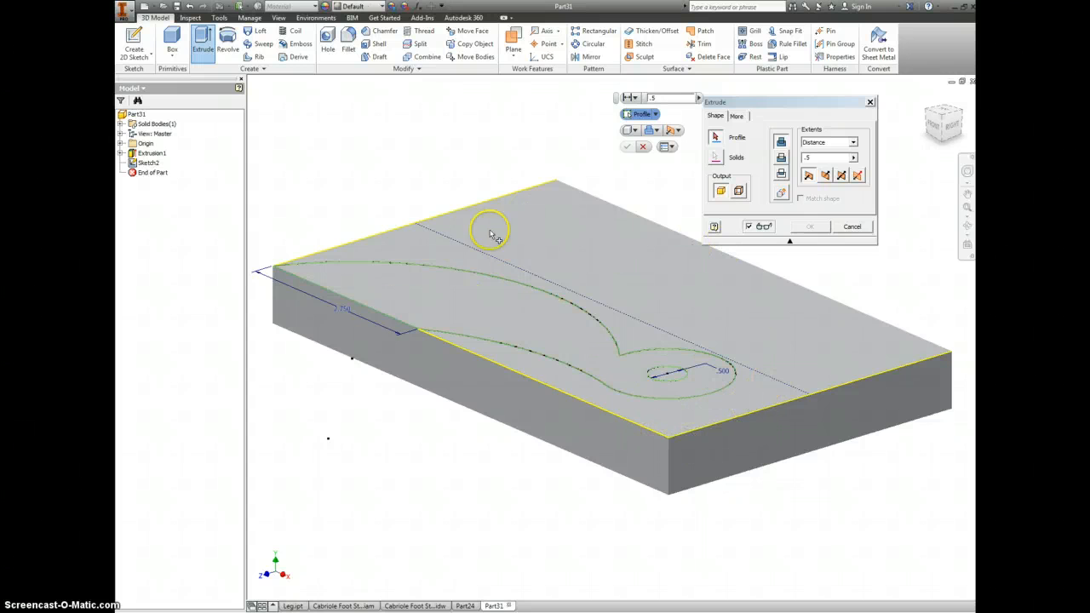
left_click(853, 227)
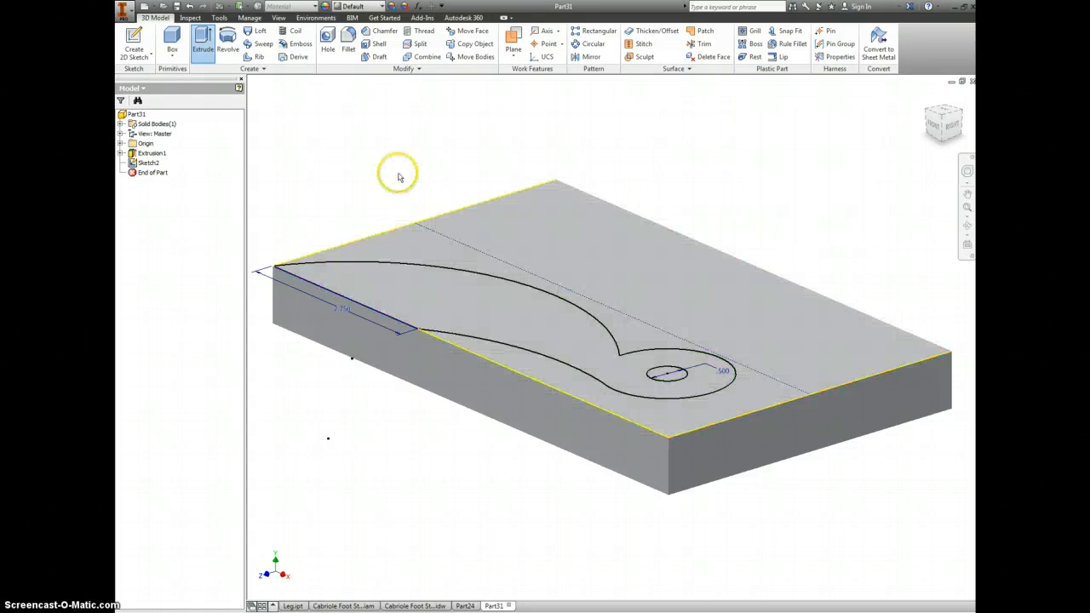
- In the outline sketch, trace the plate's remaining edges with lines from the large arc's starting corner around to the lower arc's starting point
double_click(150, 163)
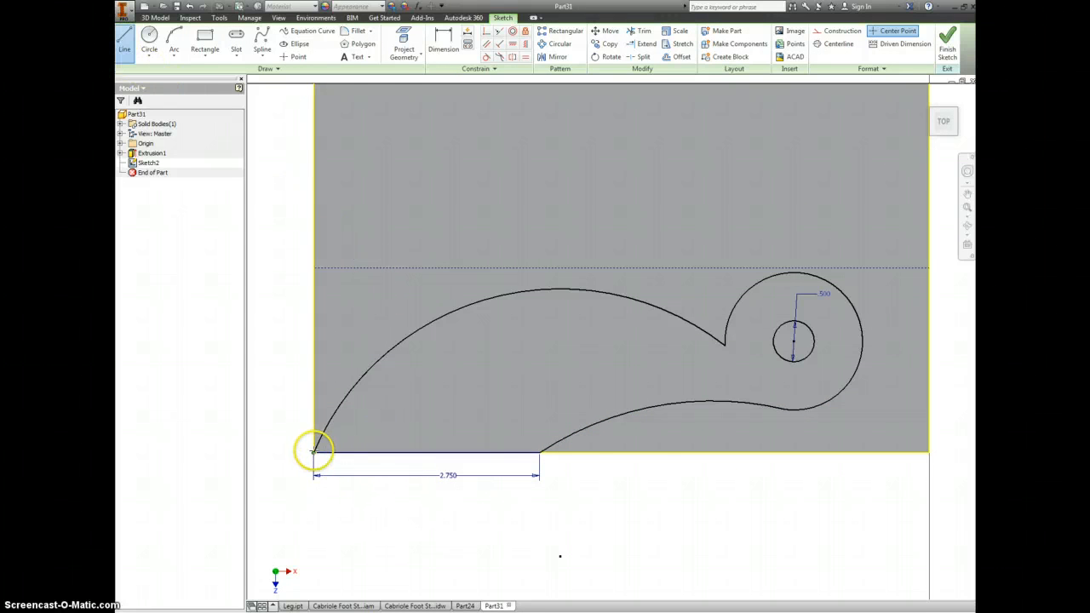
left_click(313, 452)
middle_click_drag(336, 98, 355, 163)
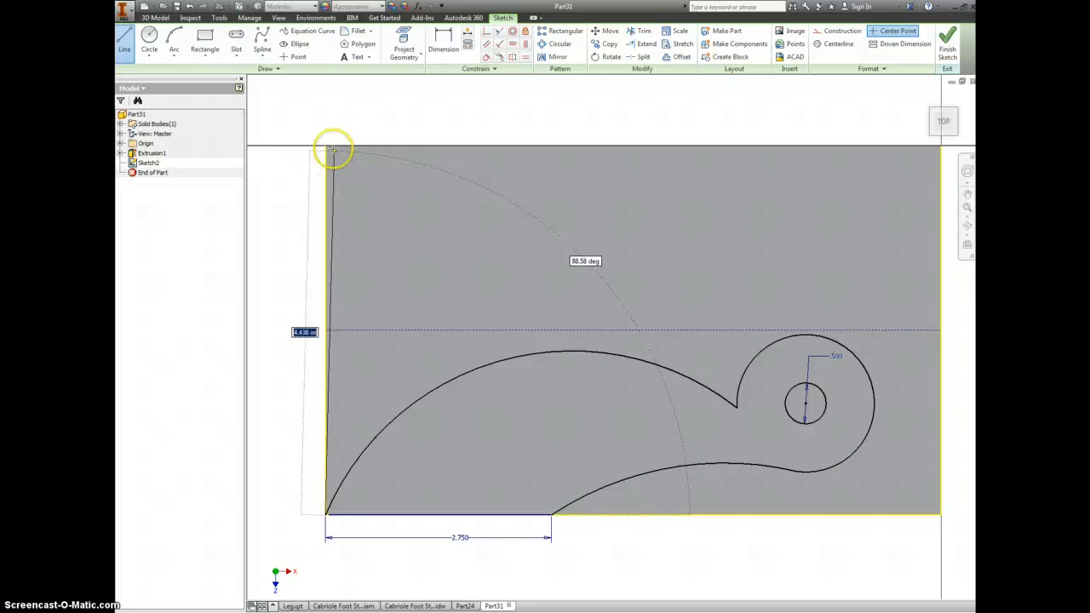
key("Escape")
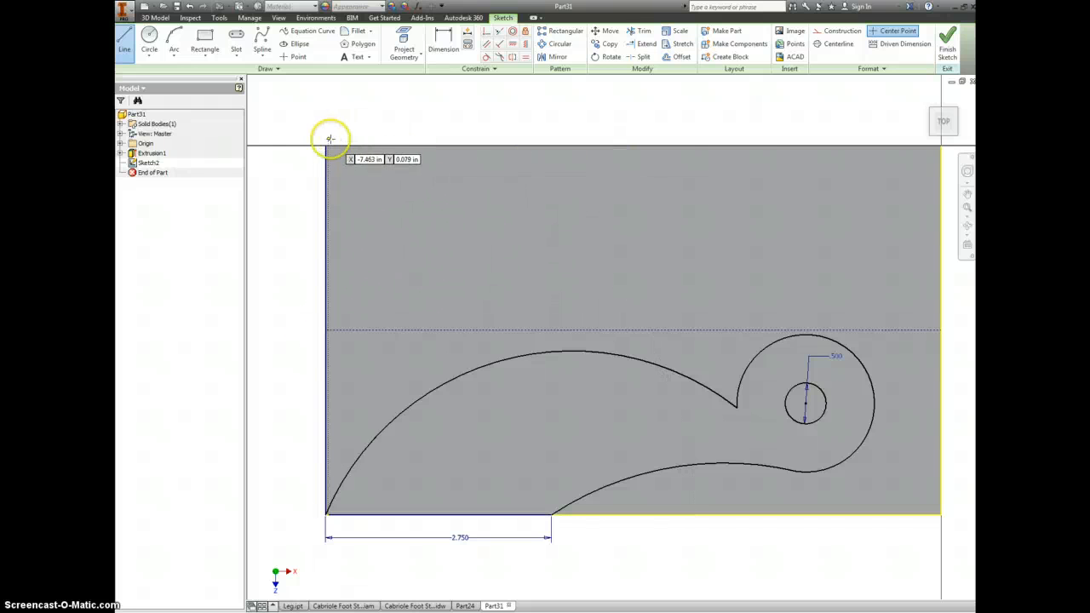
left_click(326, 146)
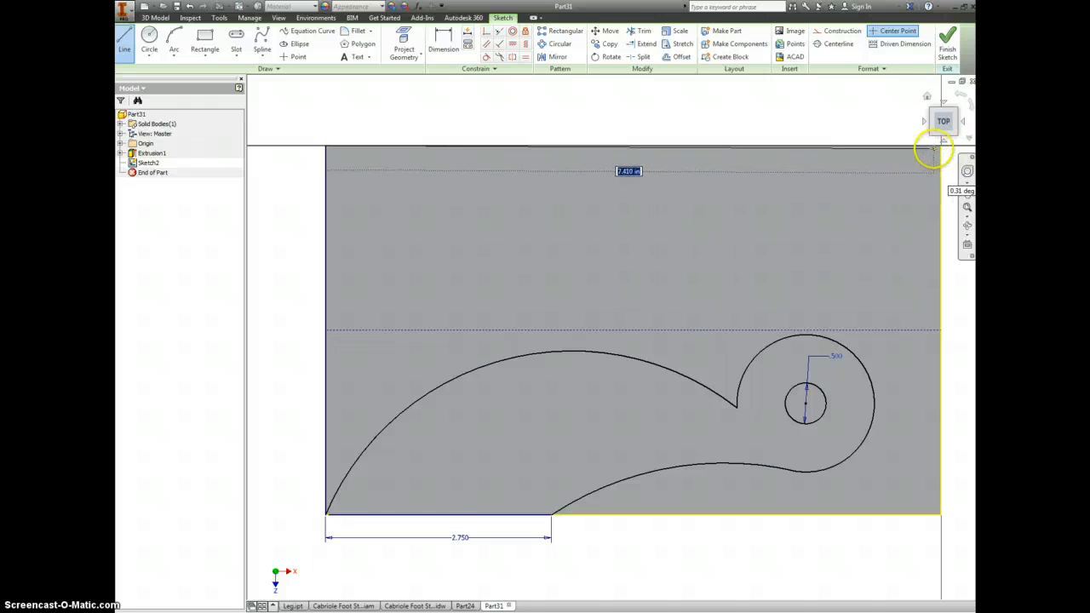
middle_click_drag(933, 150, 866, 156)
double_click(876, 152)
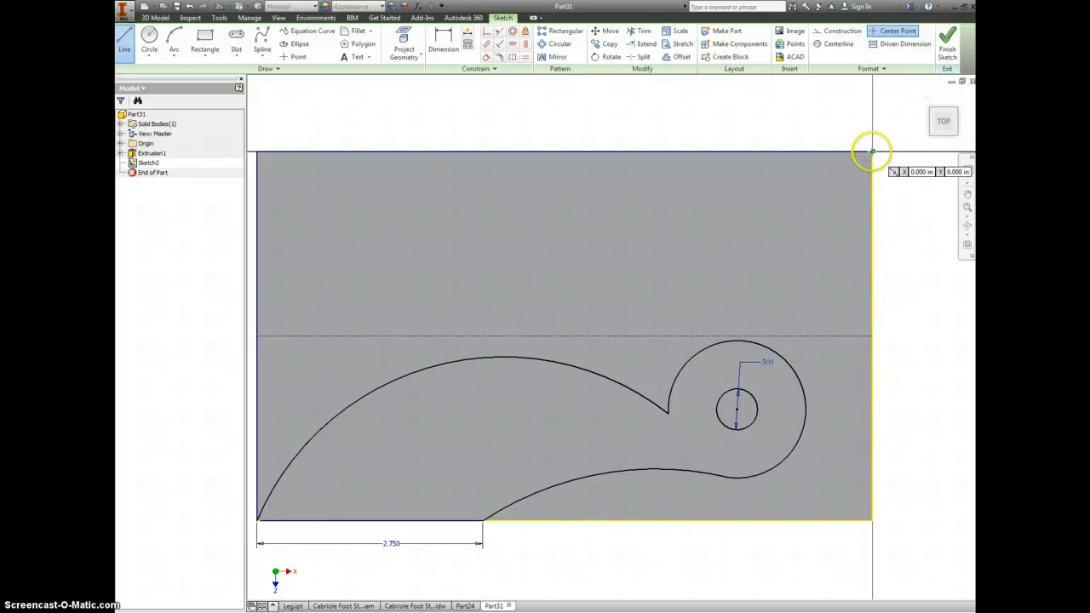
left_click(873, 152)
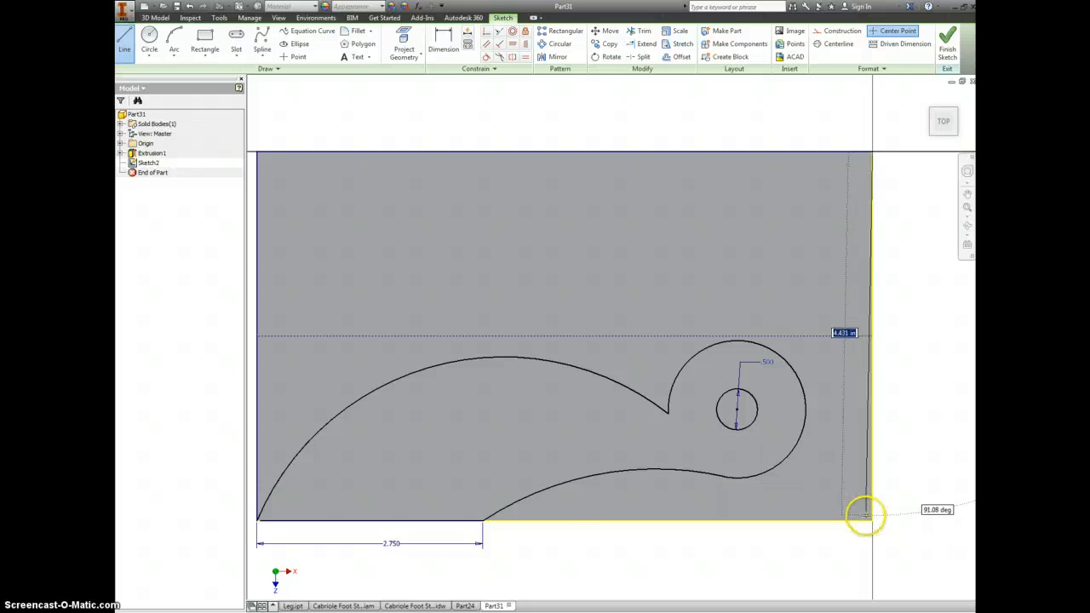
left_click(873, 520)
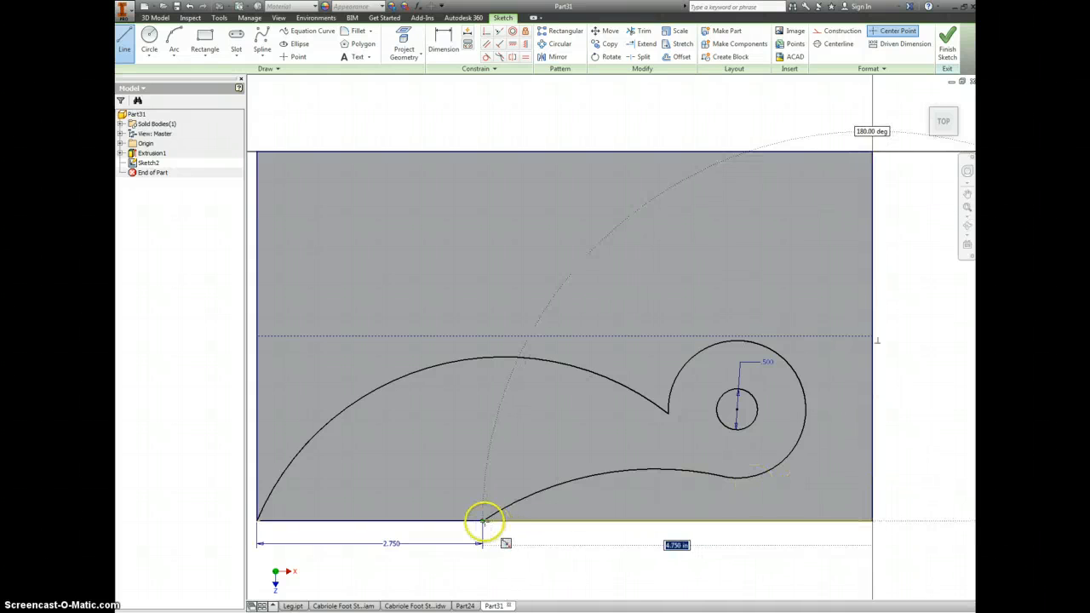
double_click(483, 520)
- Extrude-cut the area between the arc outline and the plate's edges through the full thickness of the plate
key("e")
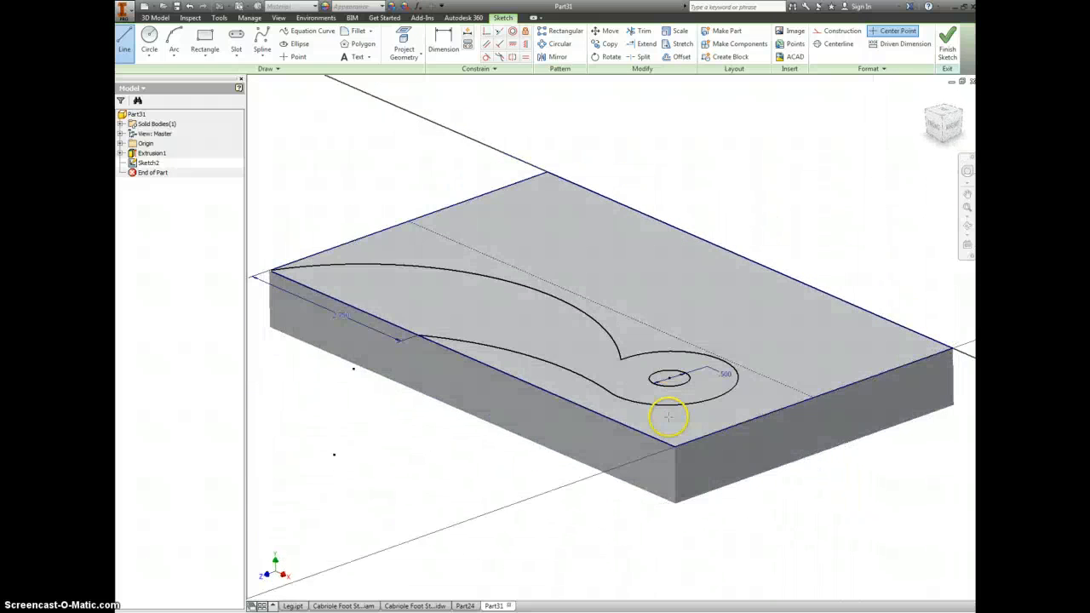
left_click(674, 327)
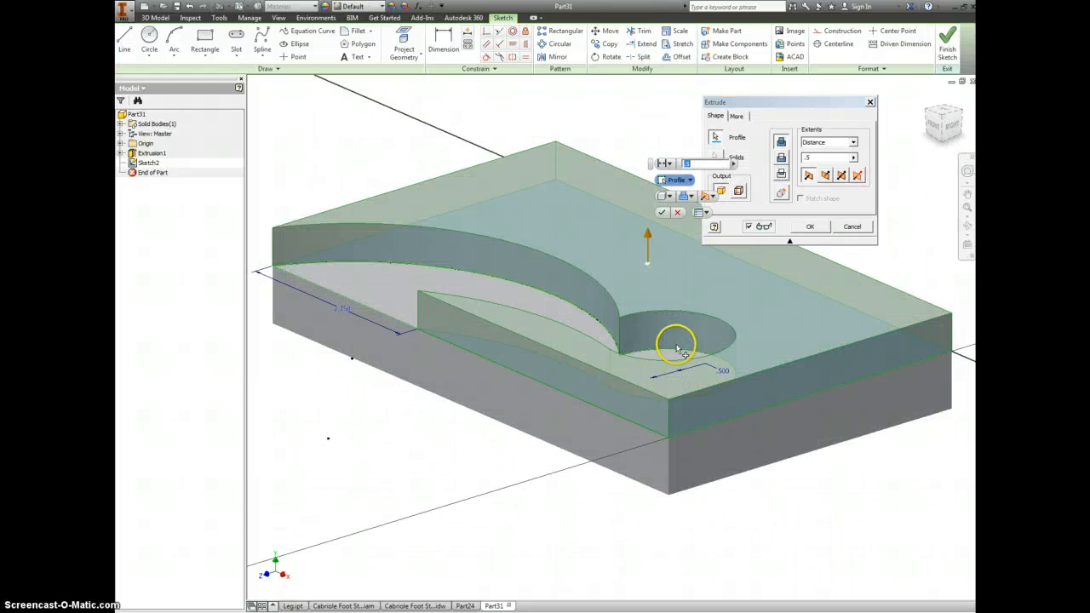
left_click(781, 159)
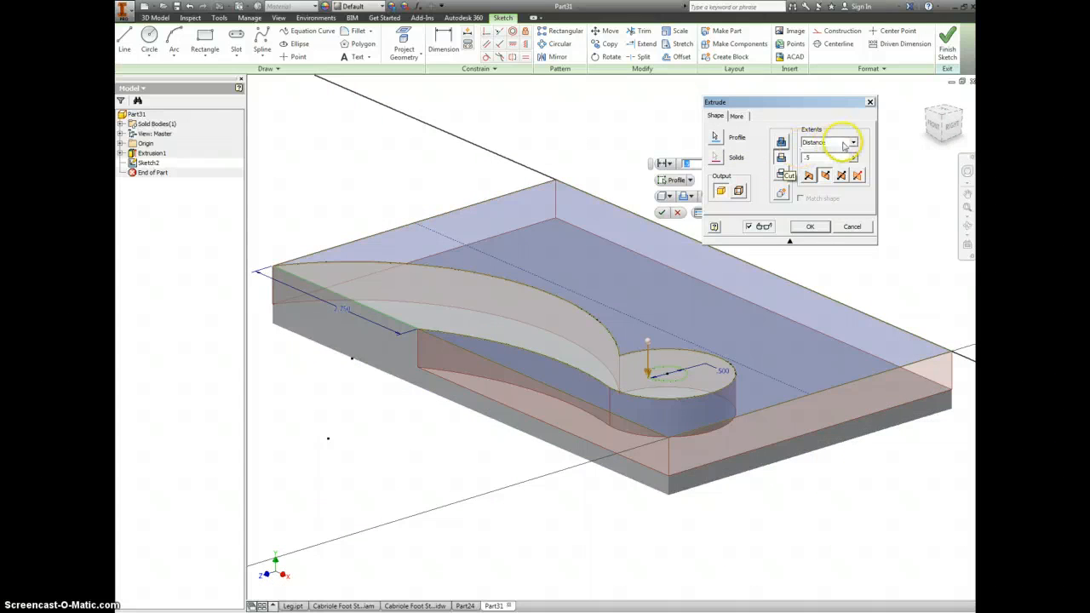
left_click(854, 142)
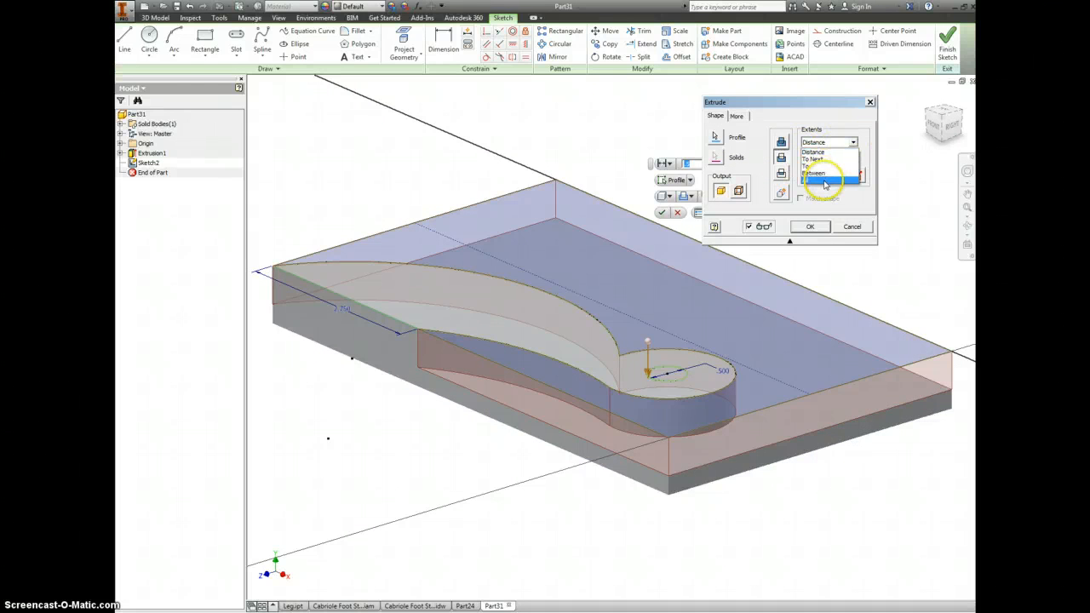
left_click(811, 164)
left_click(817, 226)
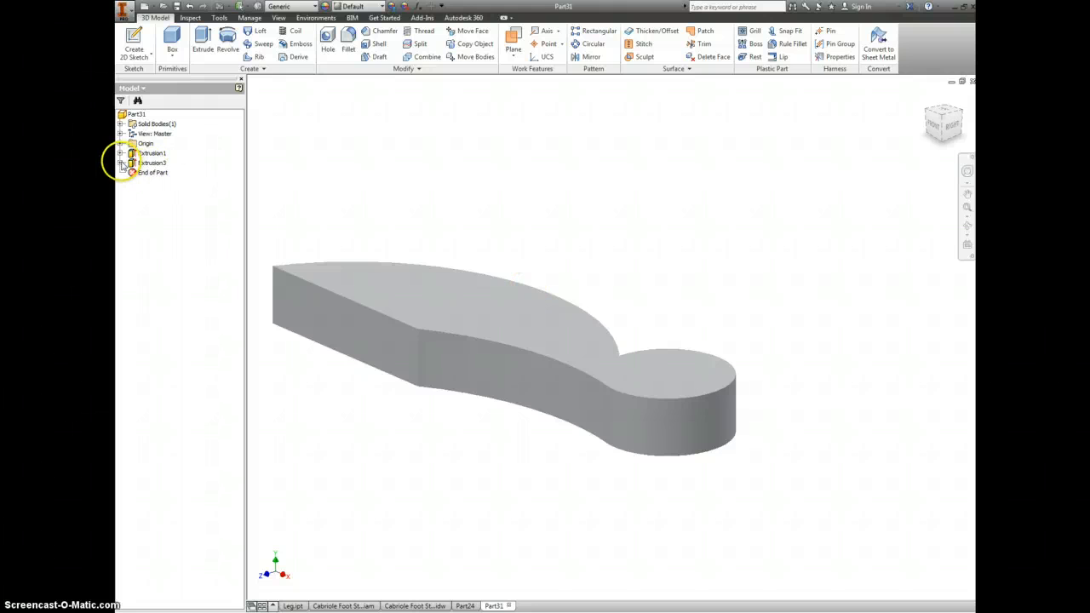
- Make the outline sketch visible and extrude-cut its 0.5 in circle 0.5 in deep into the support's rounded end
left_click(121, 163)
right_click(153, 174)
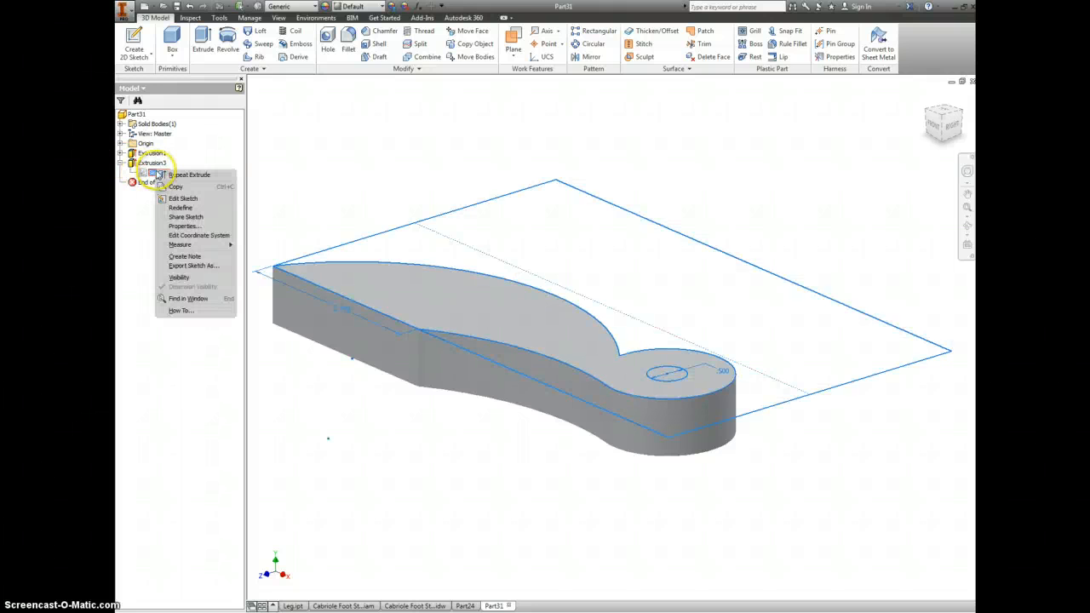
left_click(192, 286)
key("e")
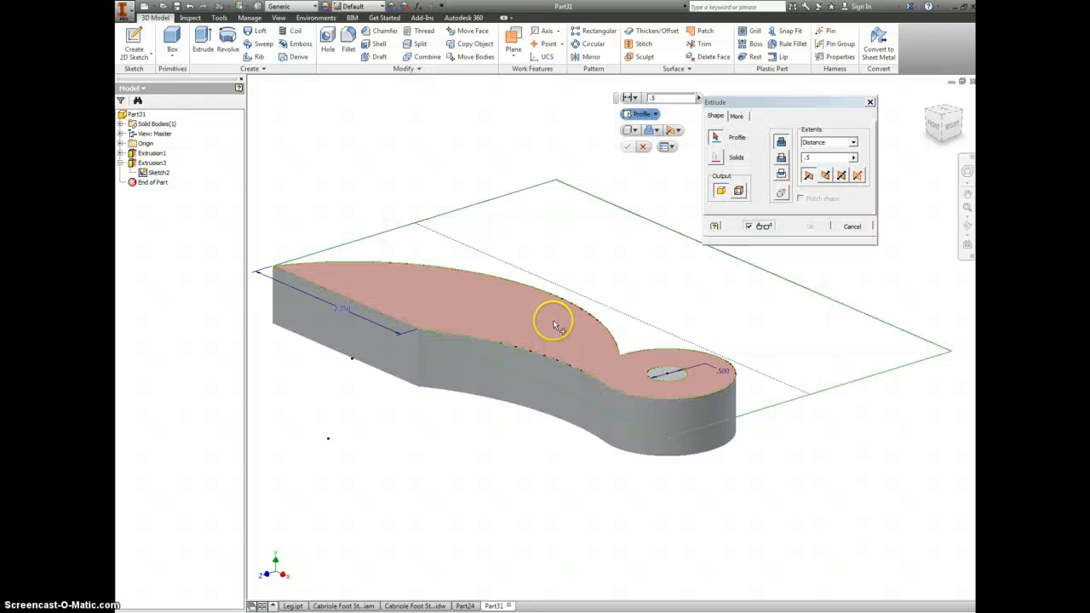
left_click(671, 377)
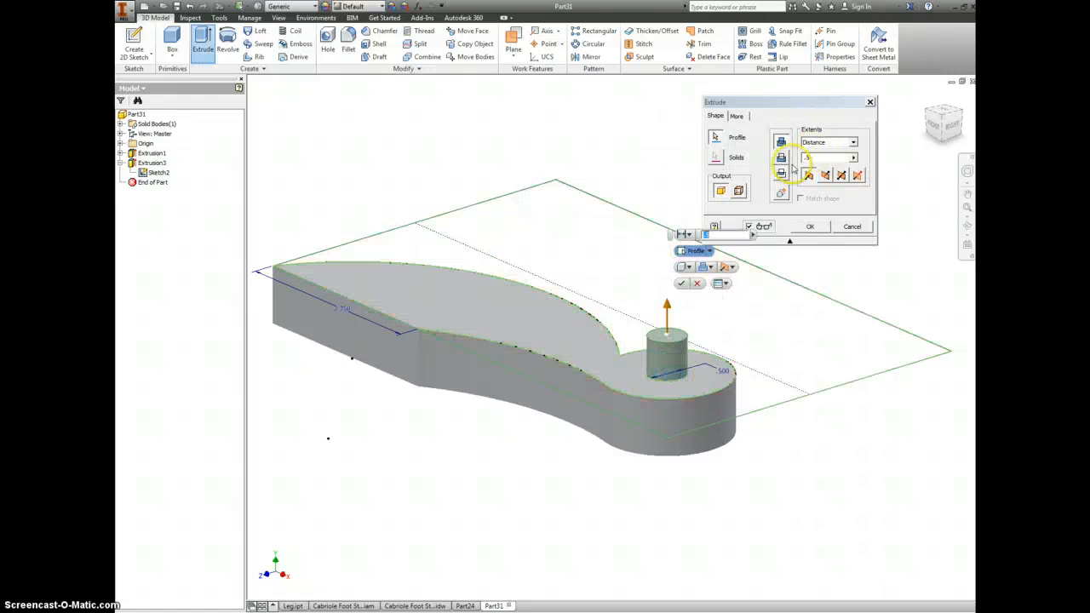
left_click(781, 158)
left_click(825, 174)
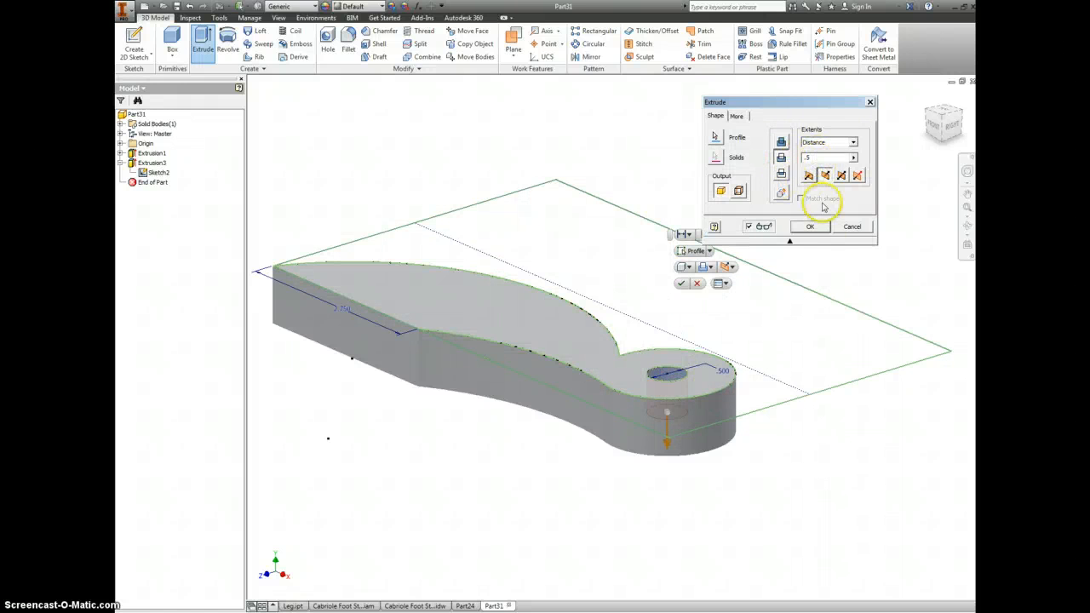
left_click(812, 226)
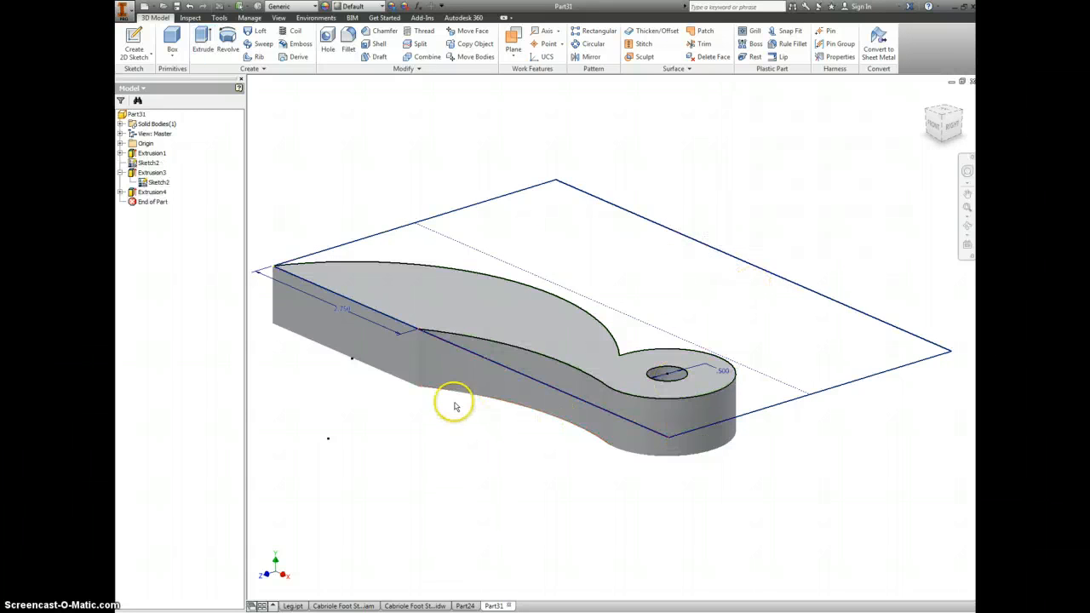
- Hide the outline sketch and check the files in the Cabriole Foot Stool save folder without saving the part
right_click(158, 184)
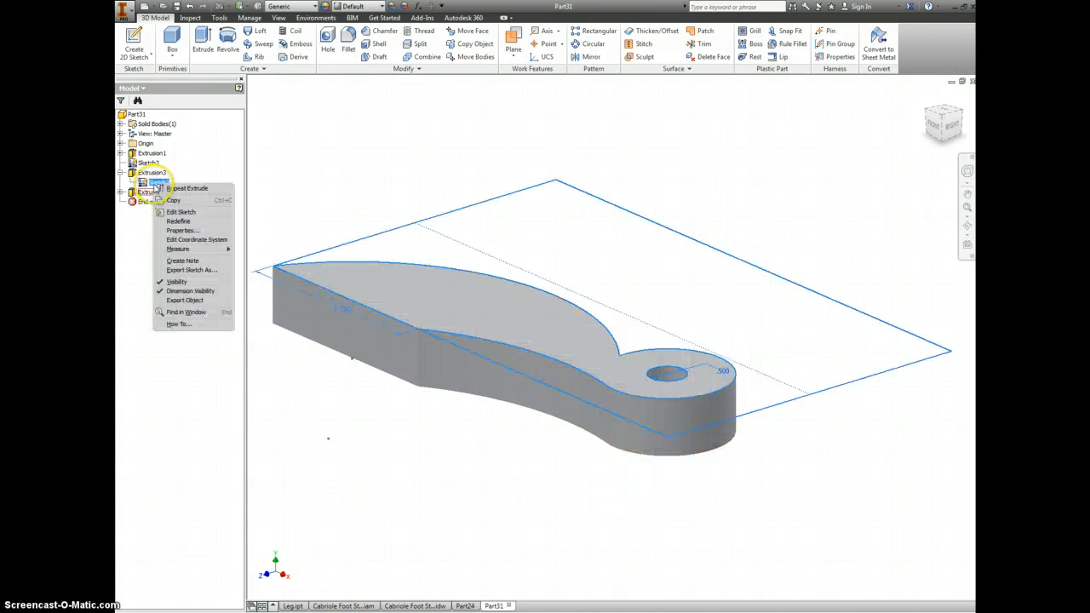
left_click(179, 282)
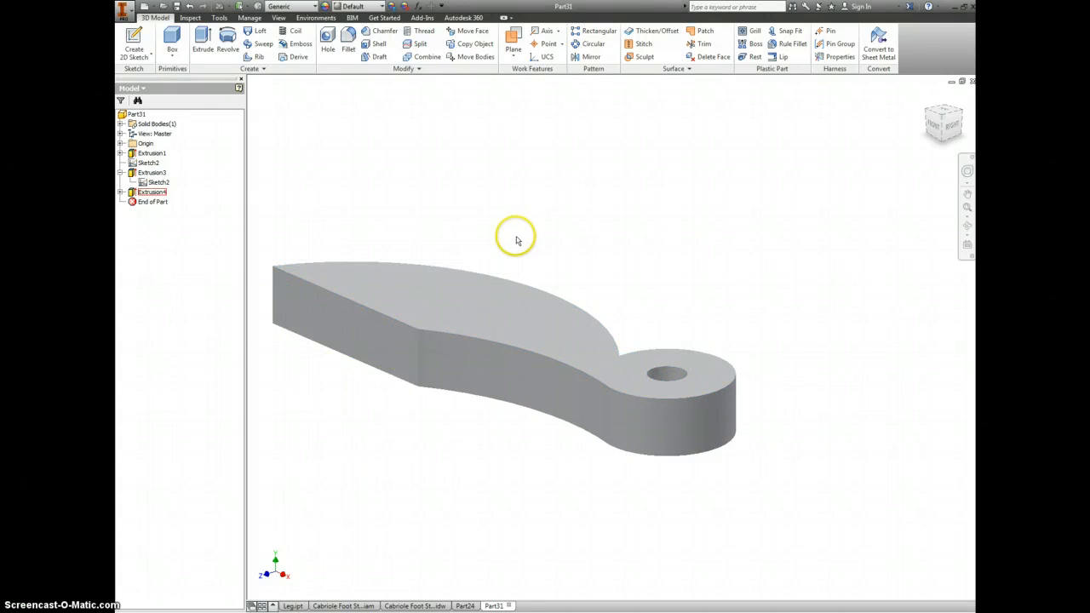
scroll(521, 246, "down", 1)
scroll(528, 247, "down", 2)
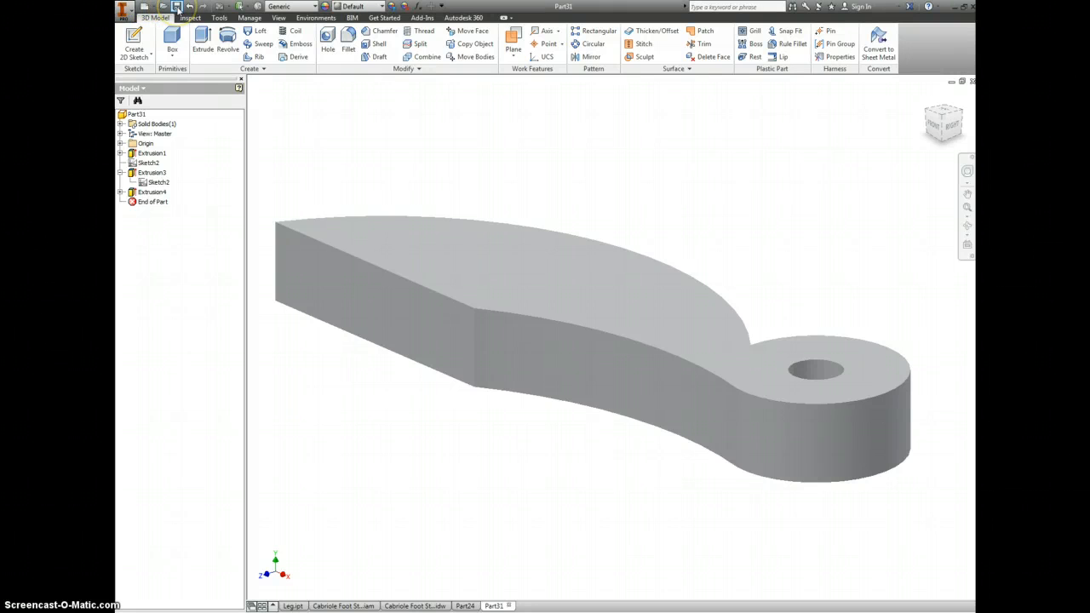
left_click(176, 7)
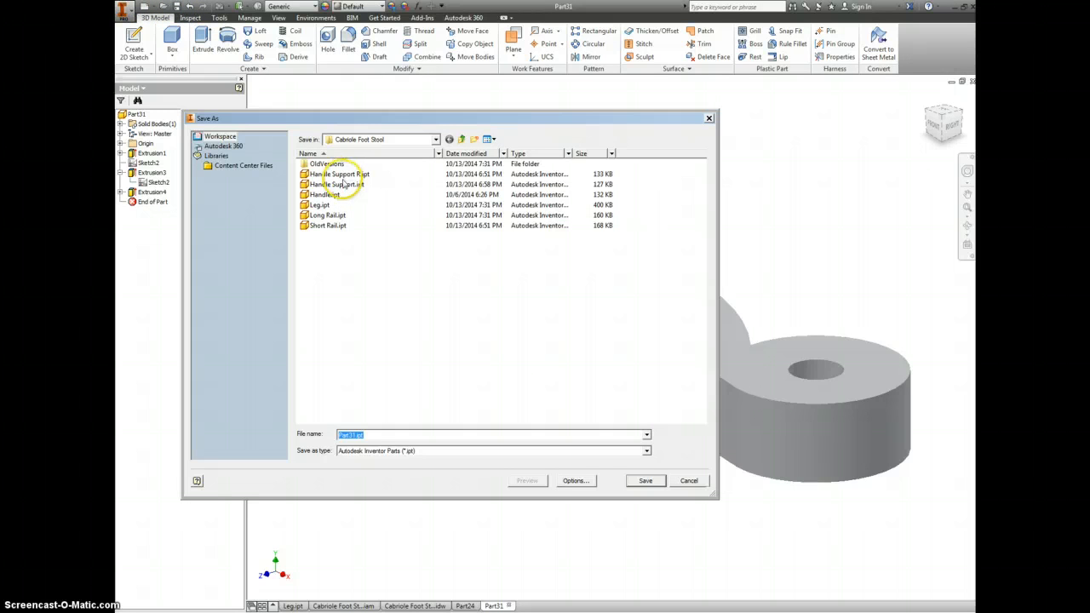
left_click(689, 481)
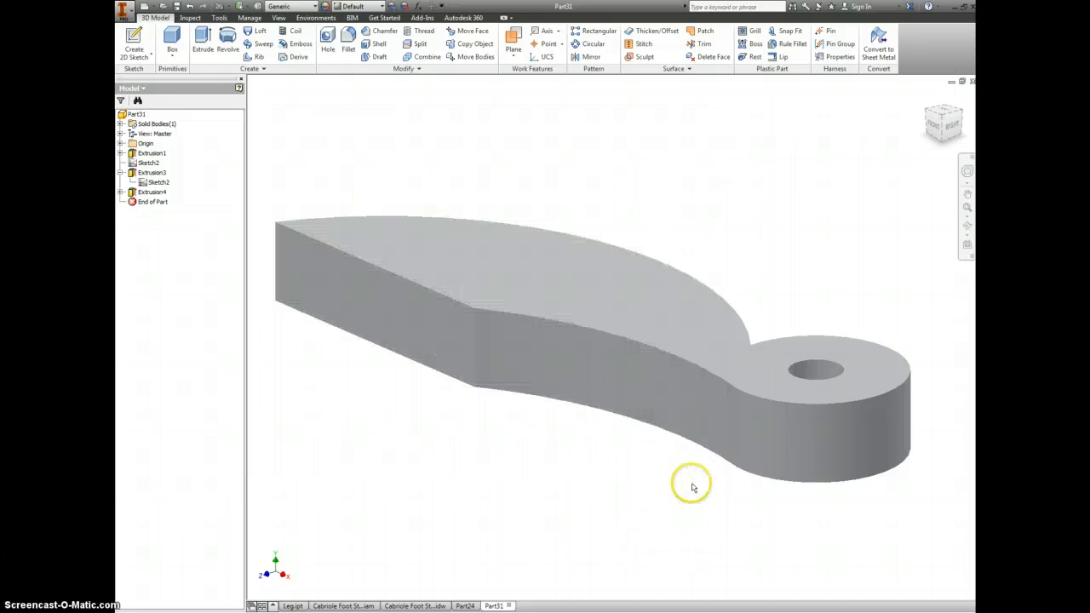
- Suppress both the outline cut and the hole cut
right_click(152, 174)
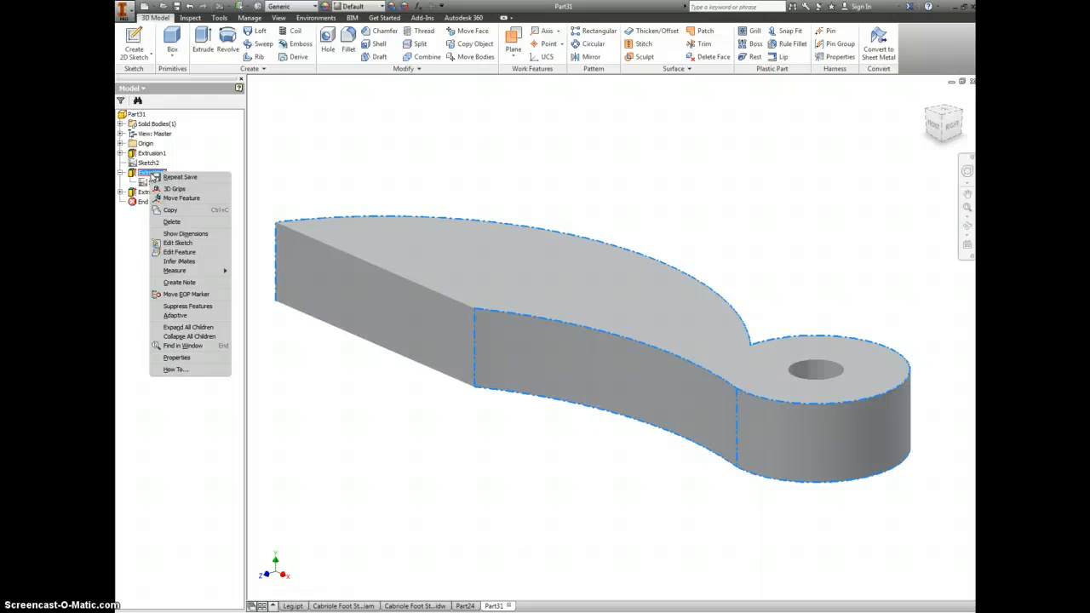
left_click(188, 306)
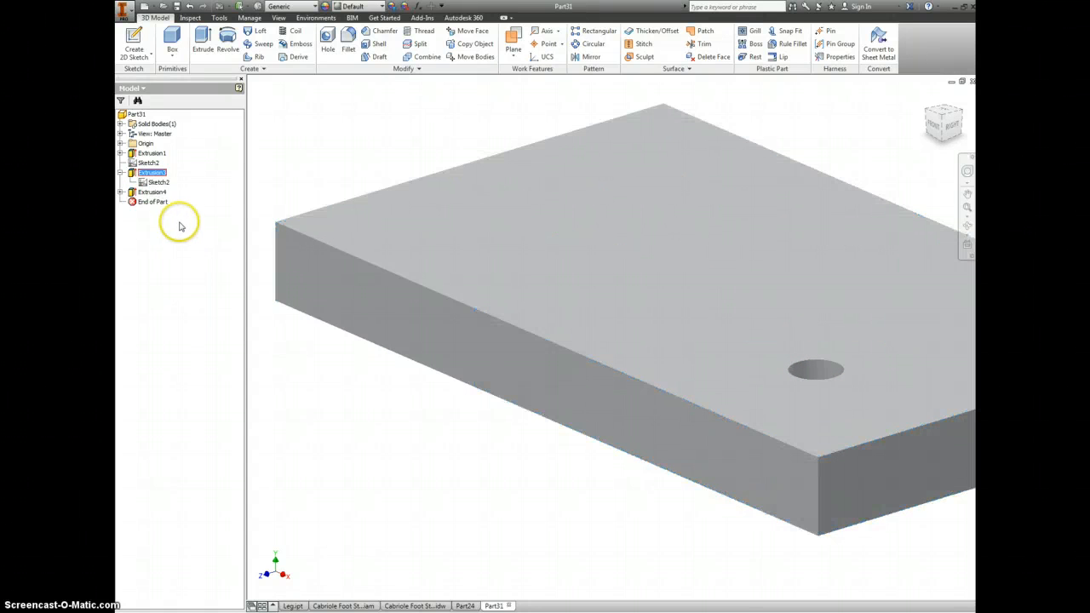
right_click(151, 193)
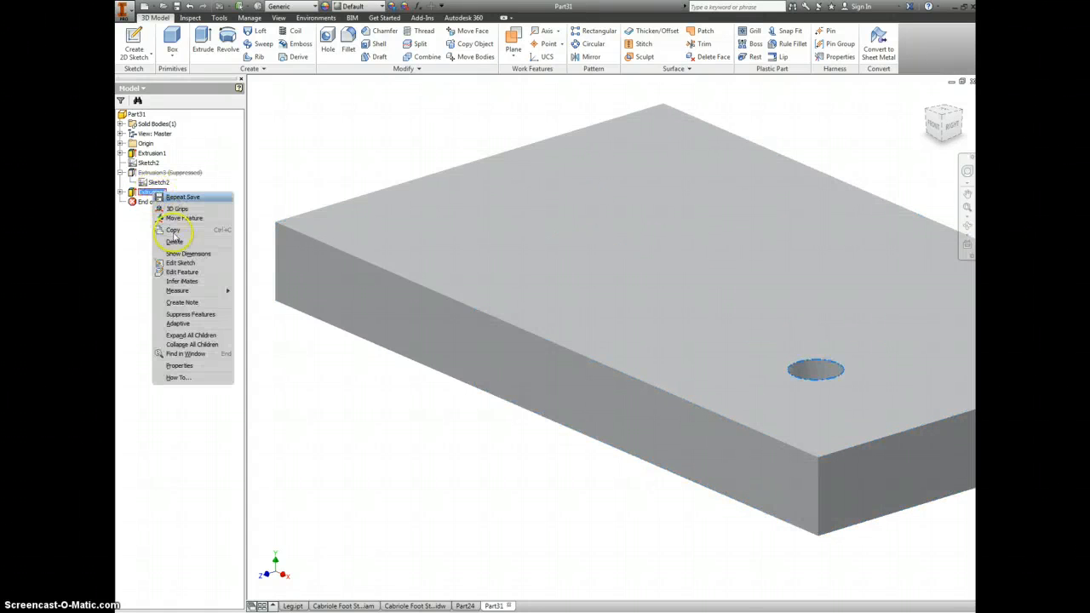
left_click(195, 314)
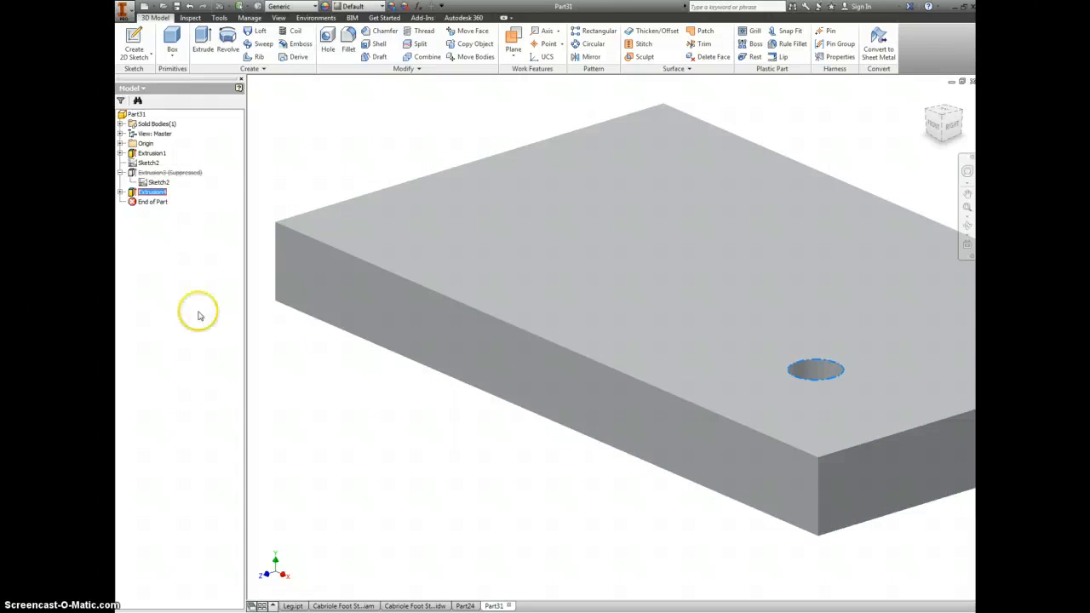
- In the outline sketch, mirror the support's arcs, front-edge line and hole circle across the plate's dashed centerline
left_click(147, 164)
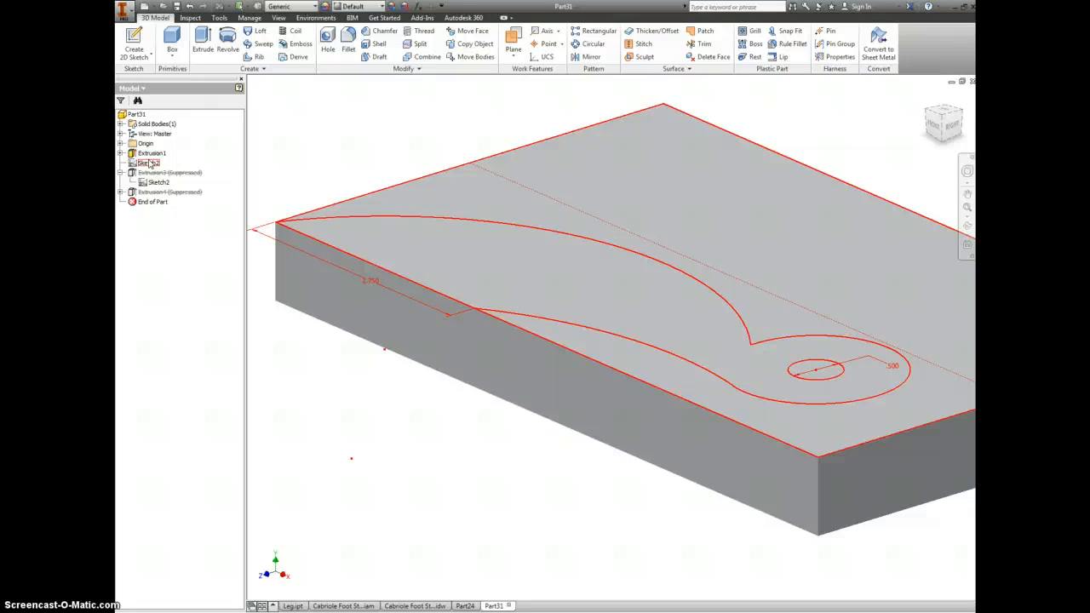
double_click(145, 163)
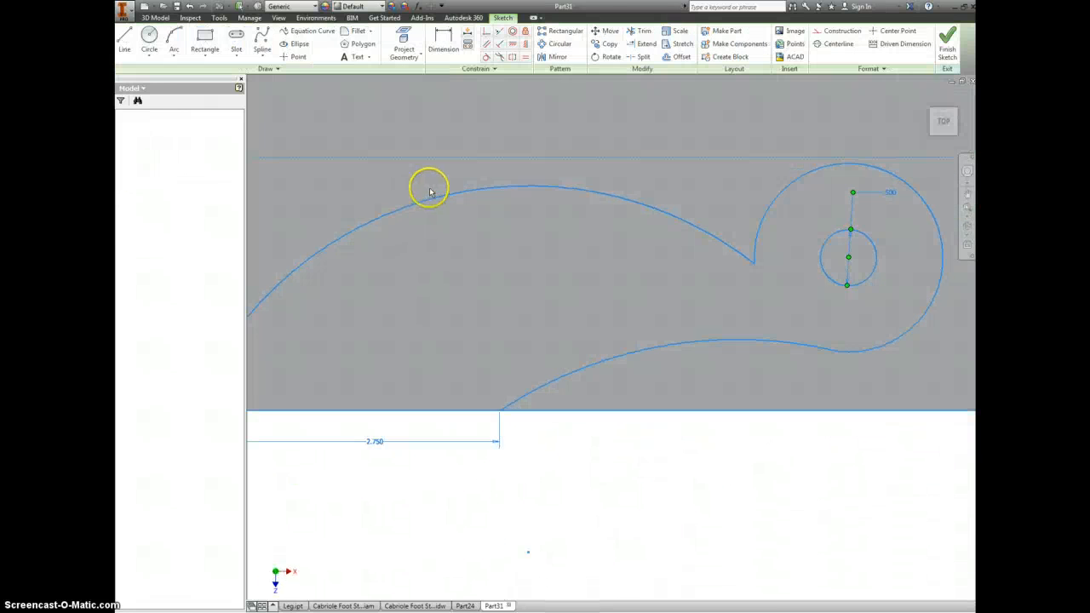
middle_click_drag(416, 150, 438, 285)
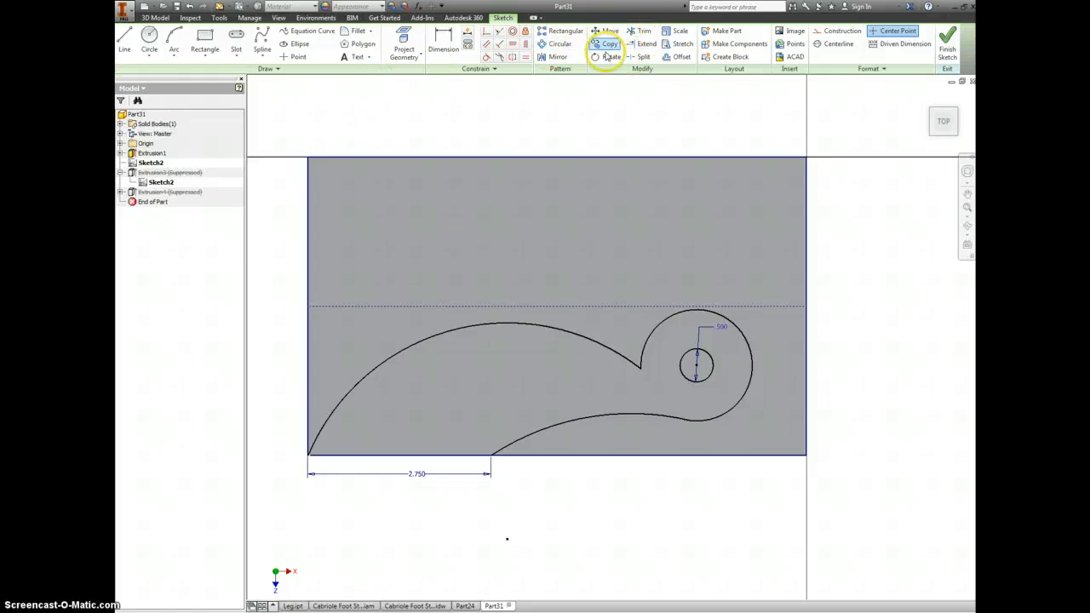
left_click(558, 56)
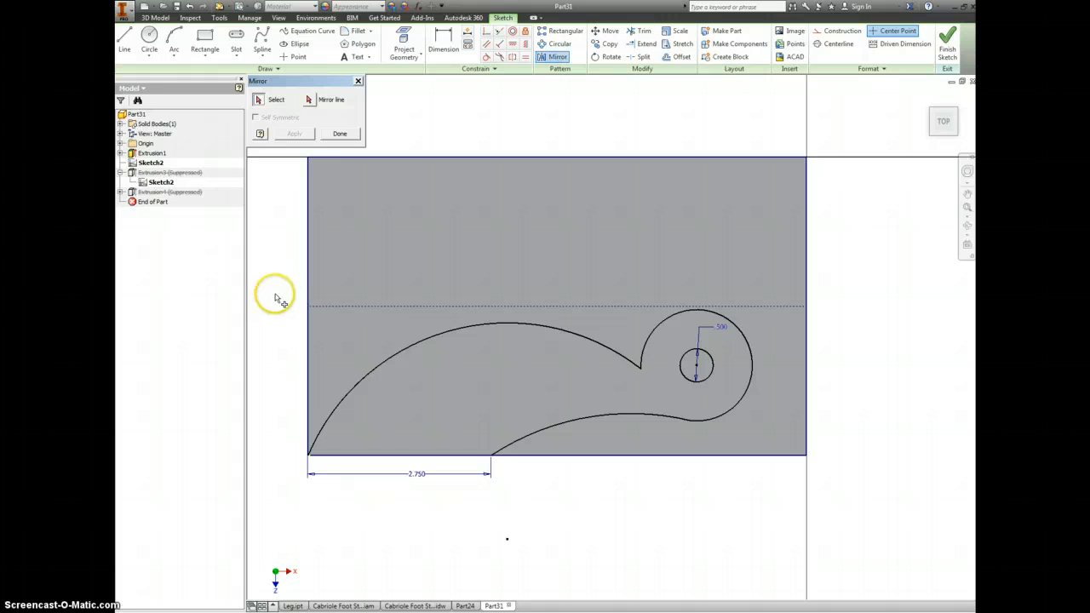
mouse_move(291, 312)
left_mouse_down()
mouse_move(769, 429)
mouse_move(792, 499)
left_mouse_up()
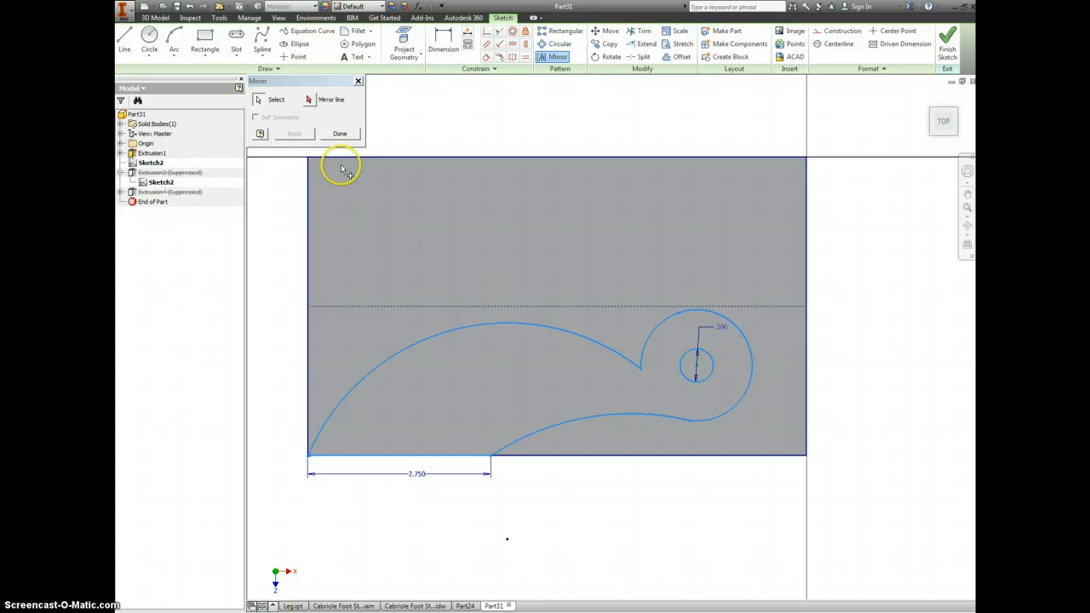
left_click(310, 102)
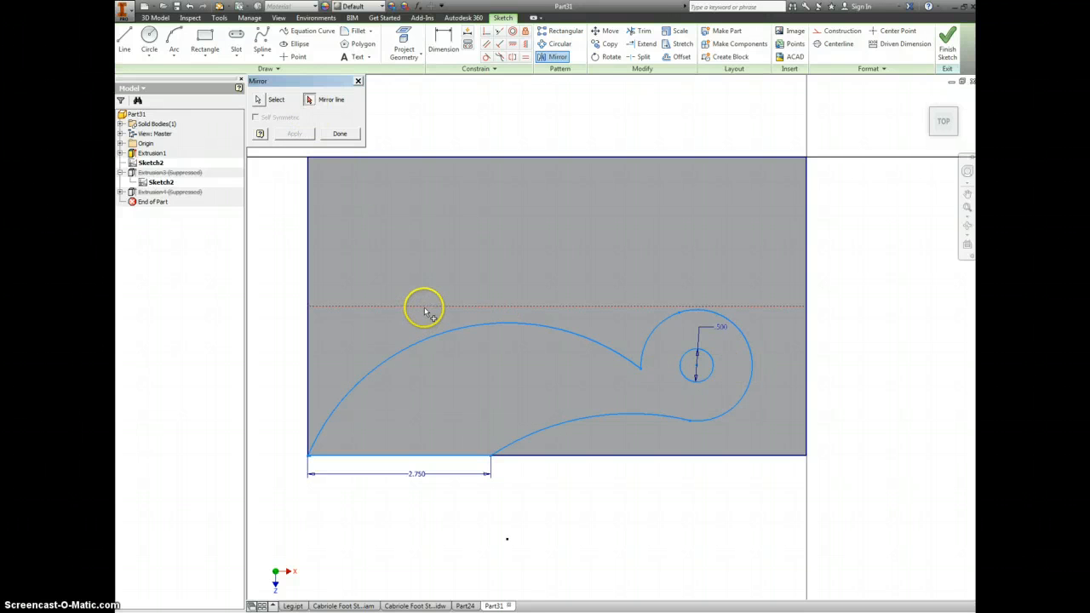
left_click(425, 310)
left_click(294, 135)
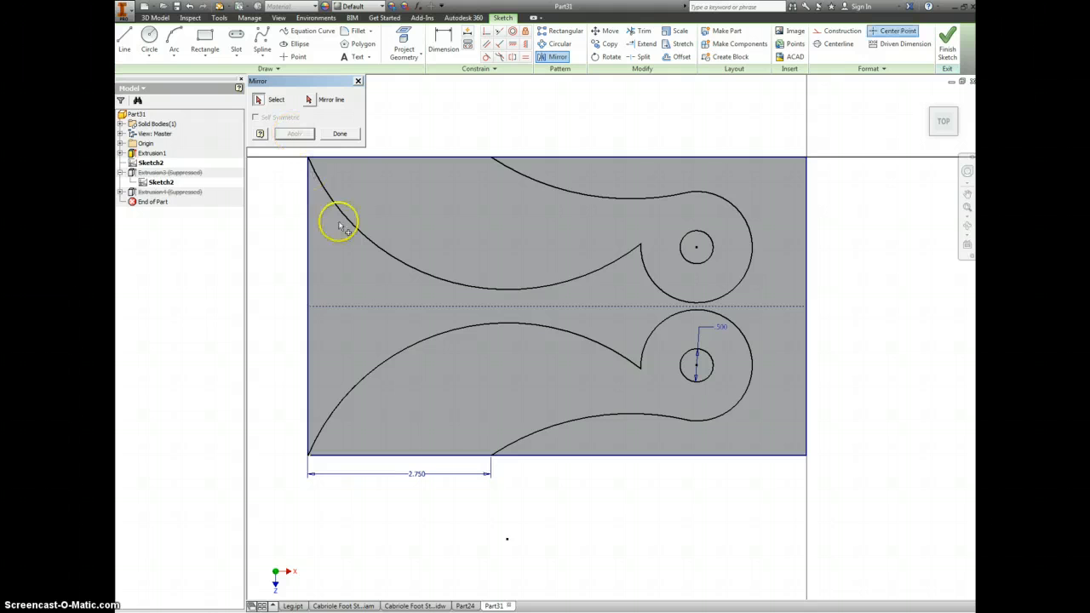
left_click(340, 134)
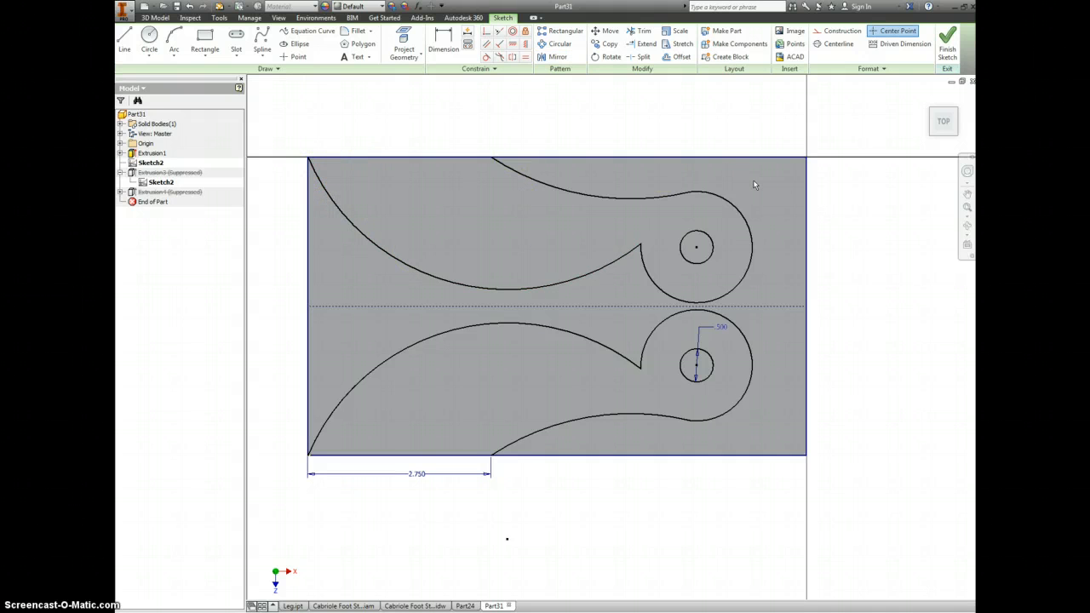
left_click(950, 47)
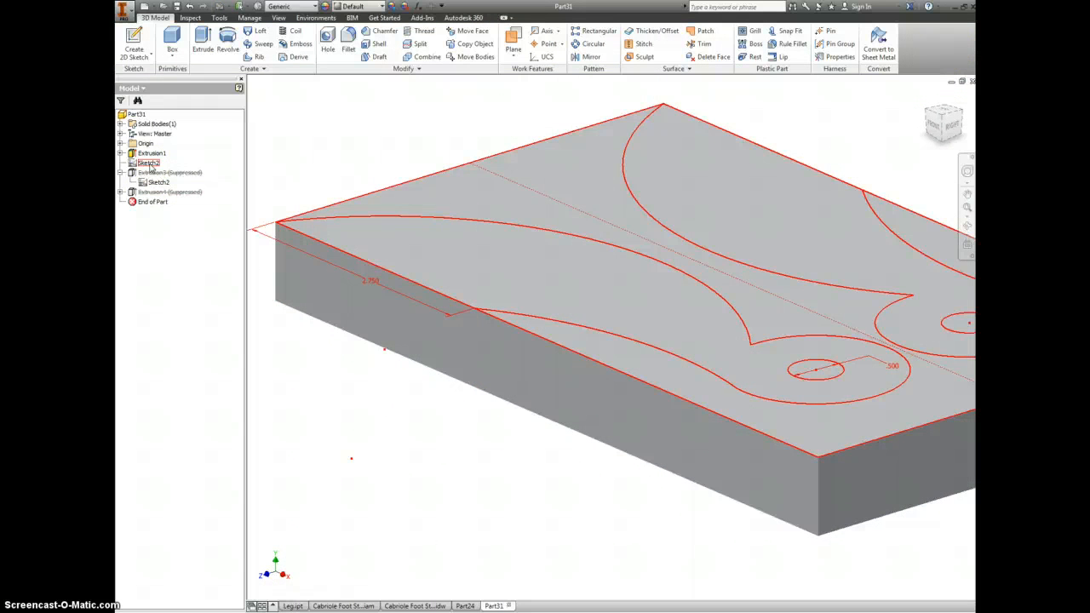
- Make the outline sketch visible and try to extrude-cut the plate area around the mirrored outline
right_click(150, 165)
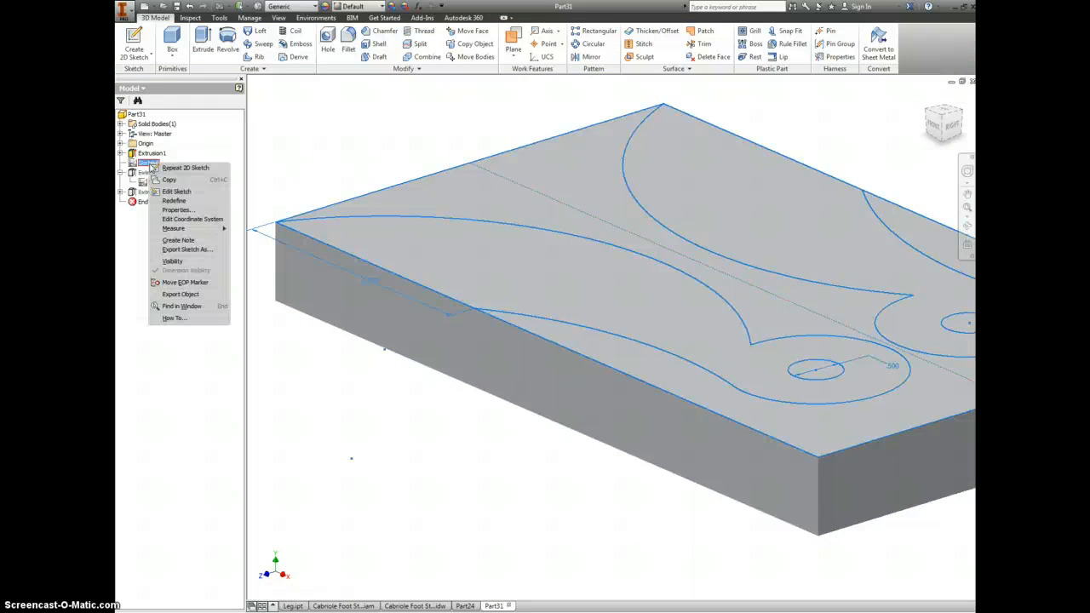
left_click(174, 261)
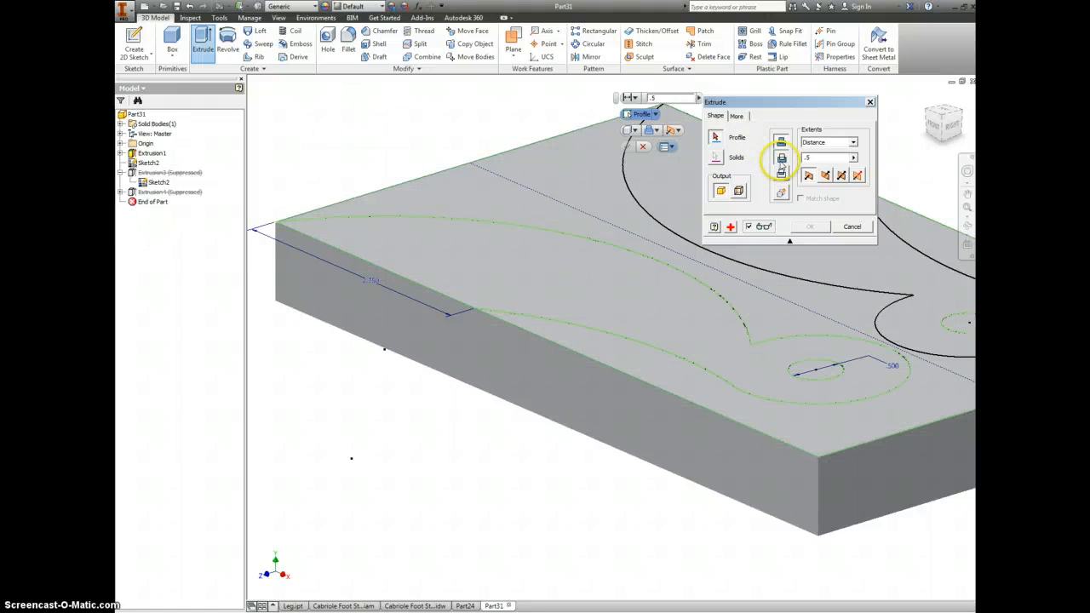
left_click(582, 209)
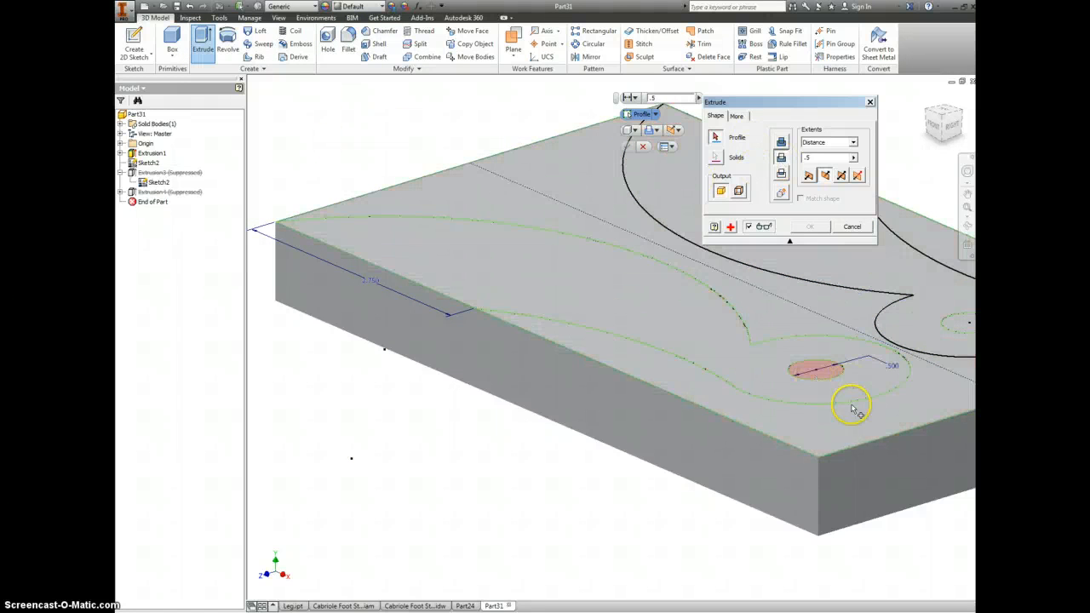
left_click(853, 227)
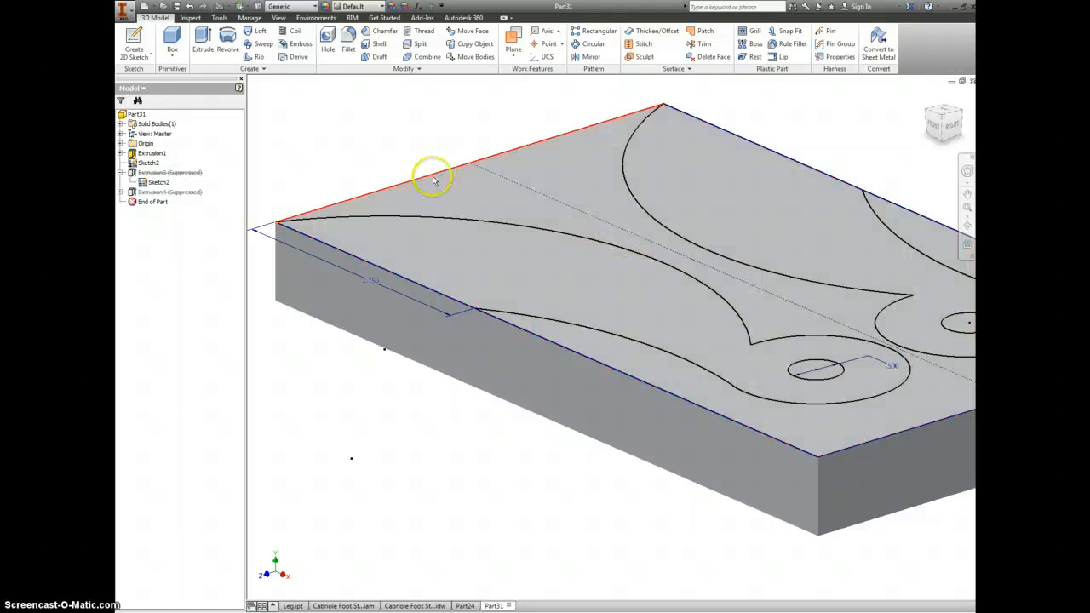
- In the outline sketch, trace the plate's edges with lines from the mirrored large arc's starting corner around to the mirrored lower arc's starting point
double_click(155, 184)
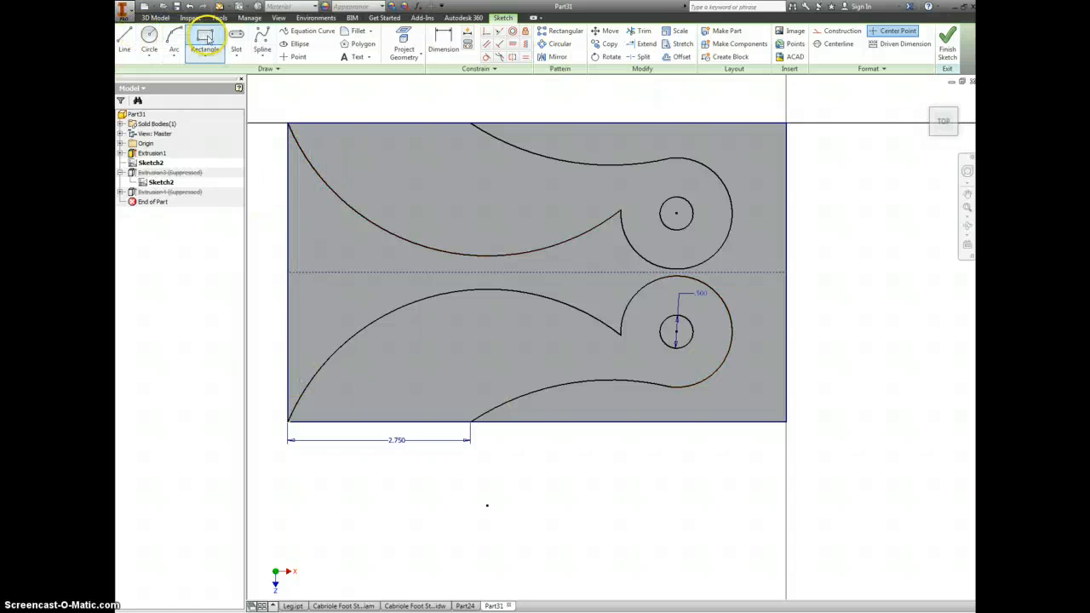
left_click(128, 39)
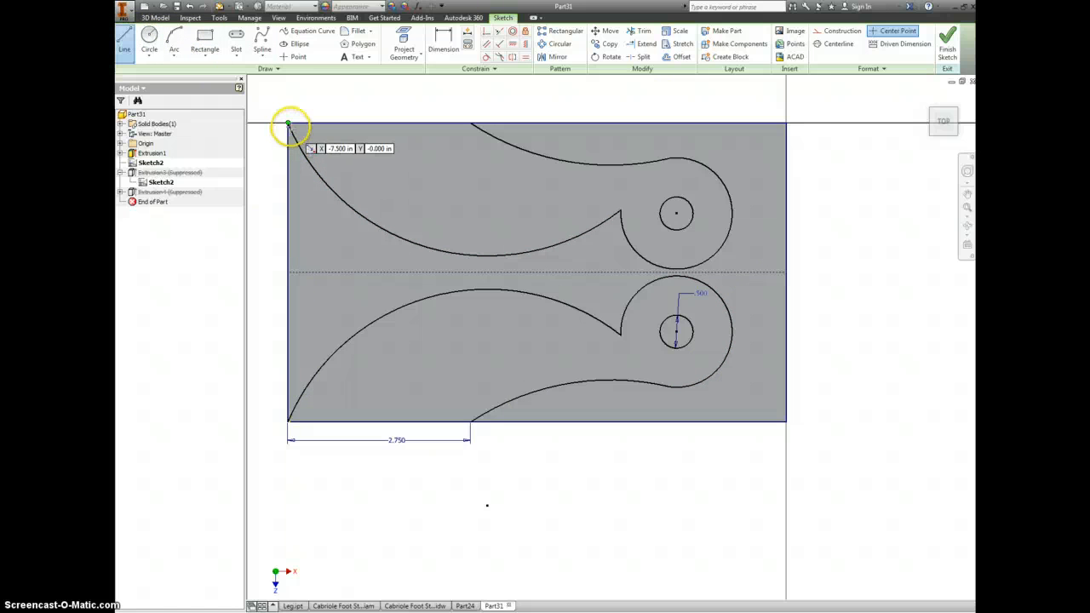
left_click(289, 125)
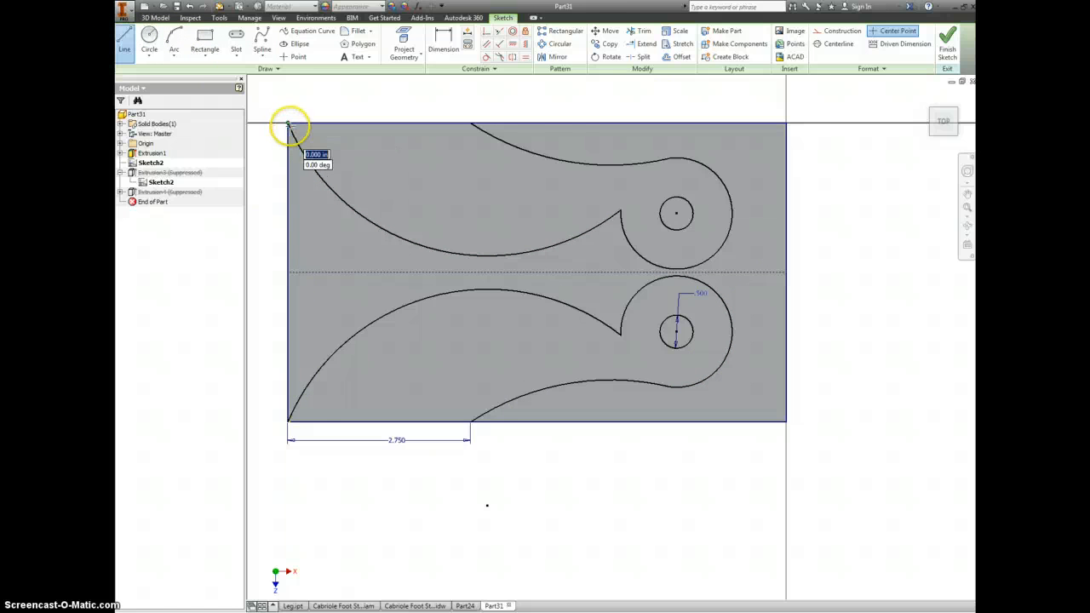
left_click(288, 420)
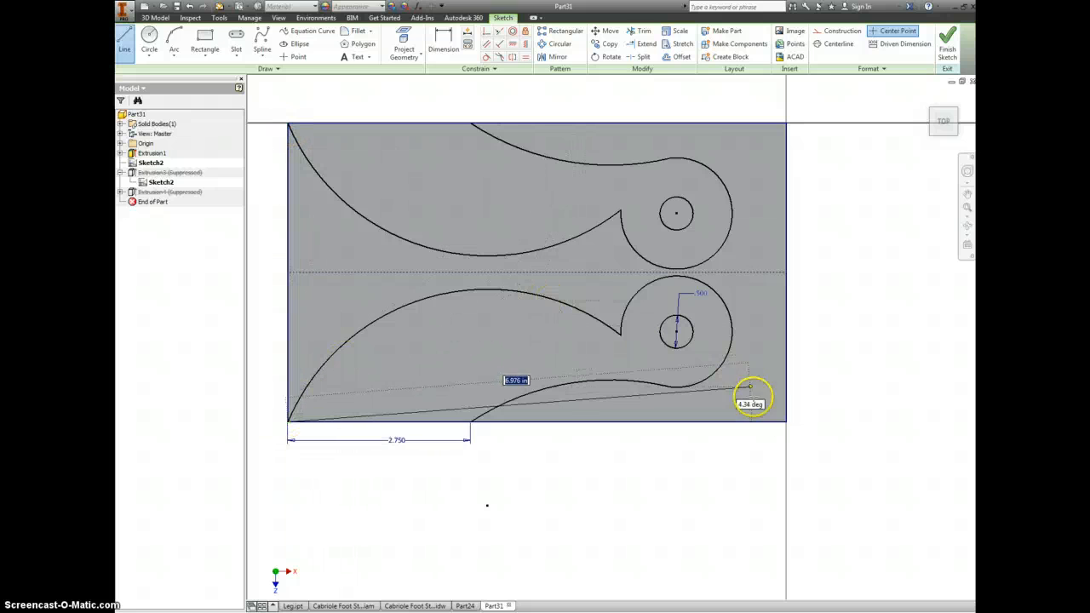
left_click(786, 420)
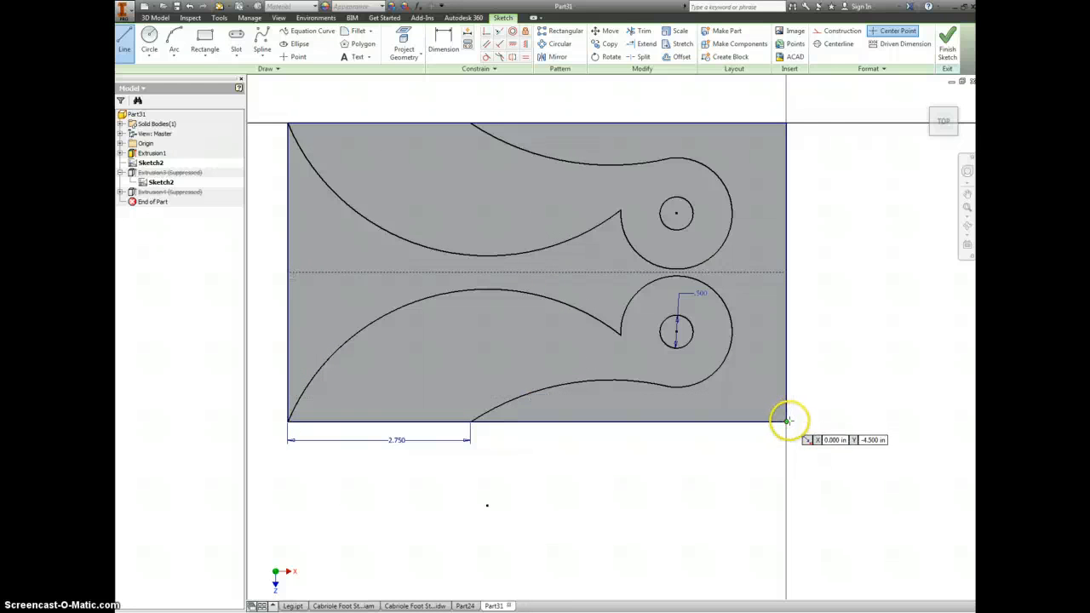
left_click(786, 124)
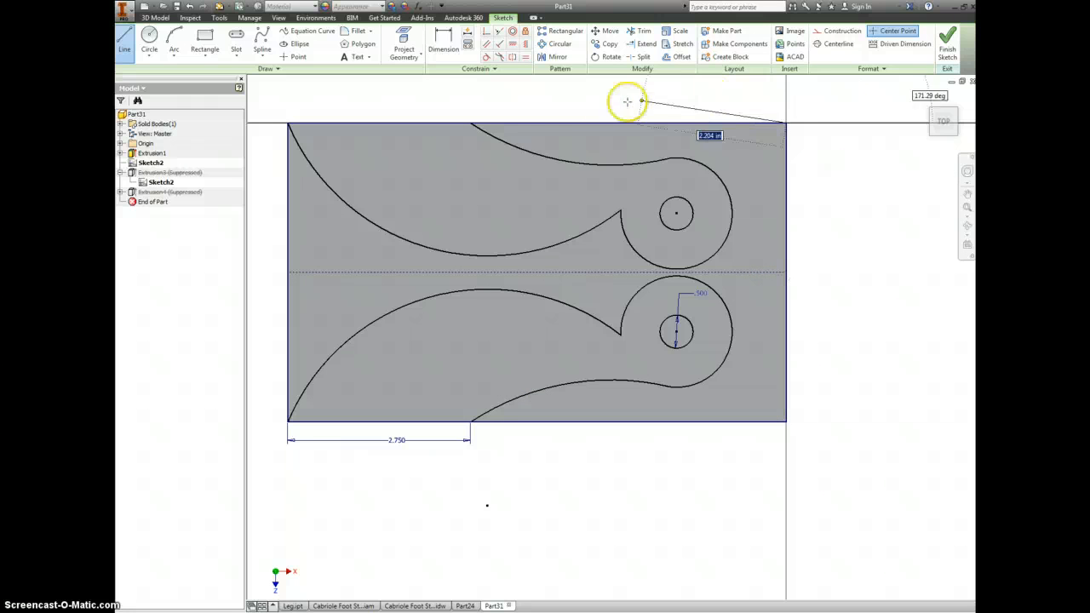
left_click(473, 124)
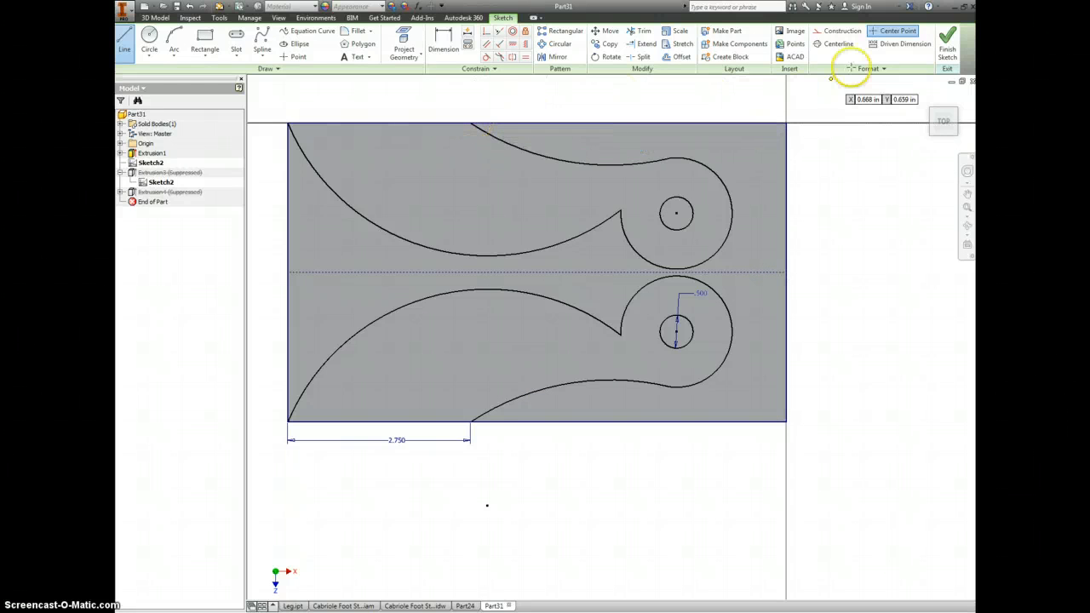
left_click(946, 41)
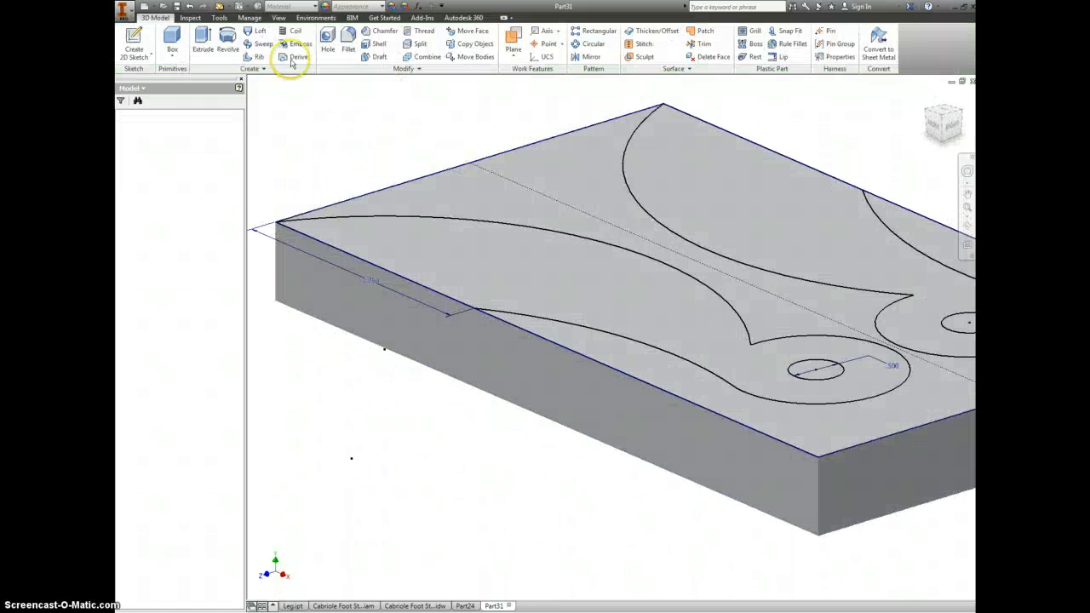
- Extrude-cut the plate area surrounding both support outlines with the extent set to All
left_click(202, 38)
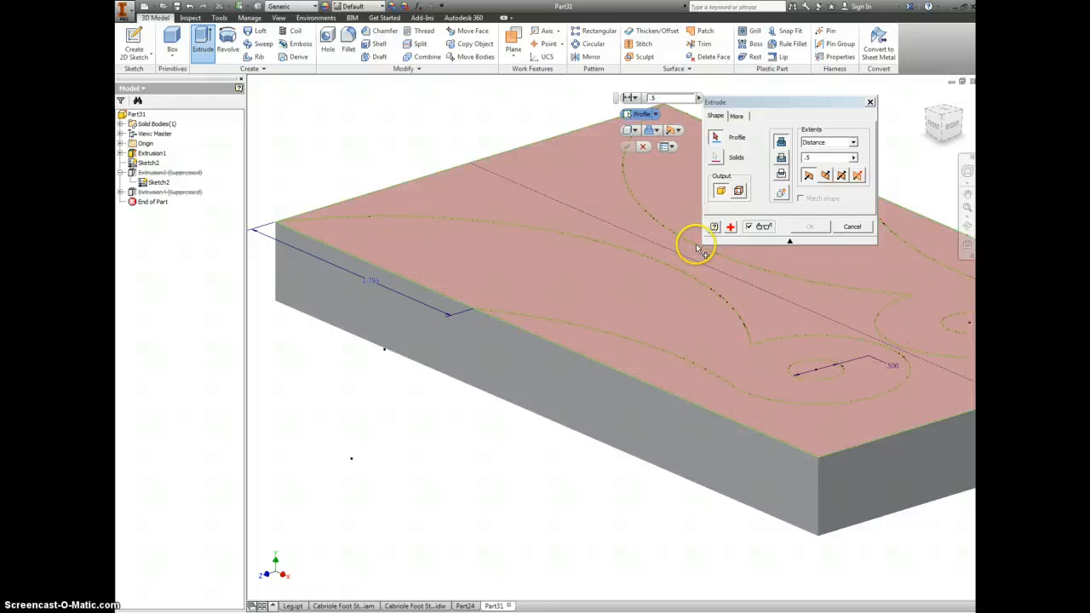
left_click(699, 245)
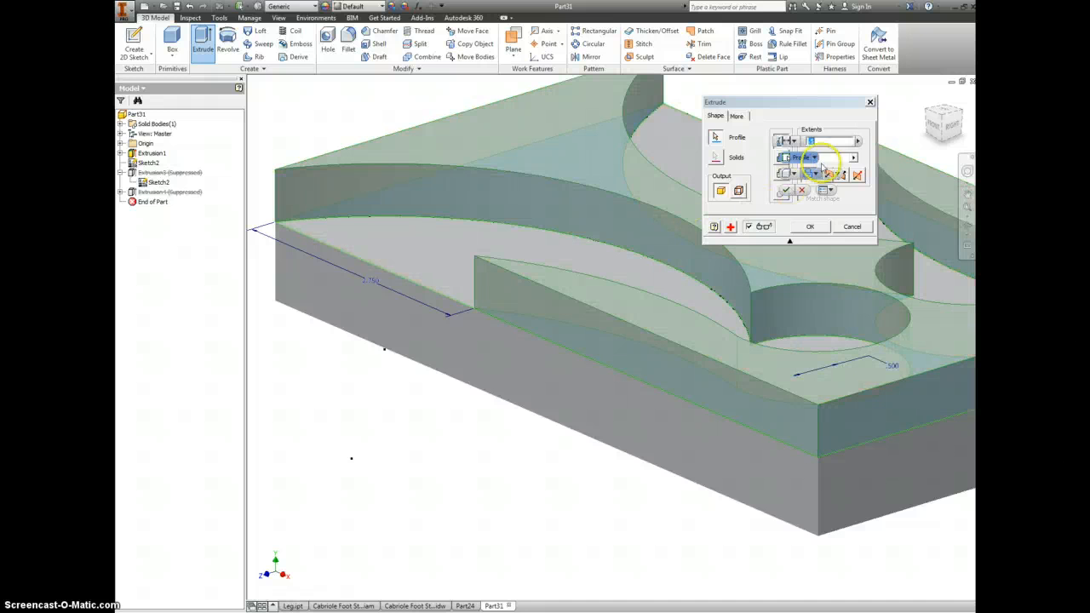
left_click_drag(784, 108, 626, 119)
left_click(624, 165)
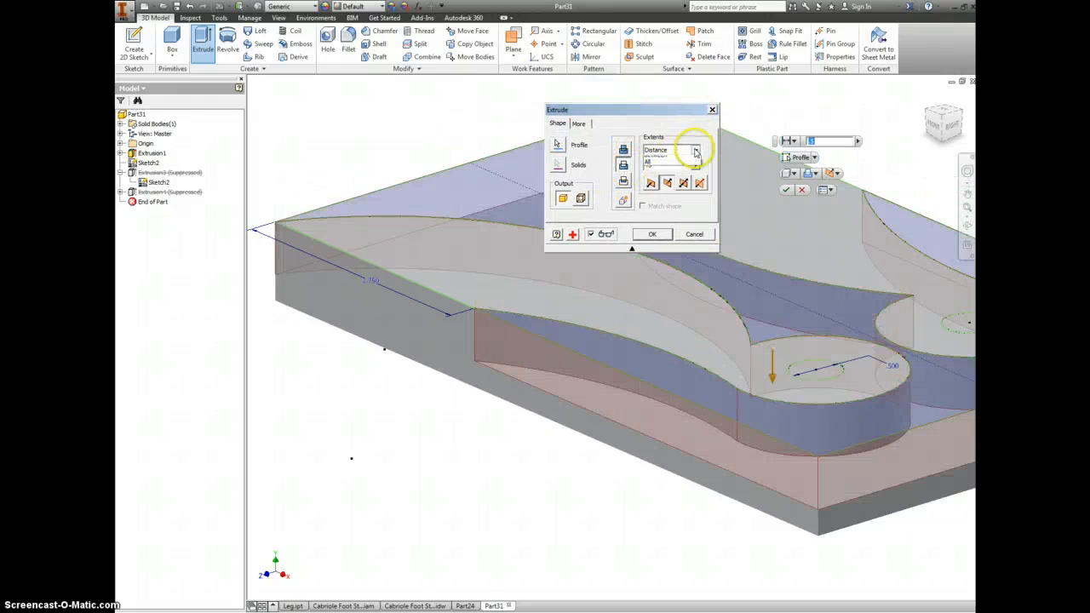
left_click(694, 150)
left_click(669, 186)
left_click(558, 144)
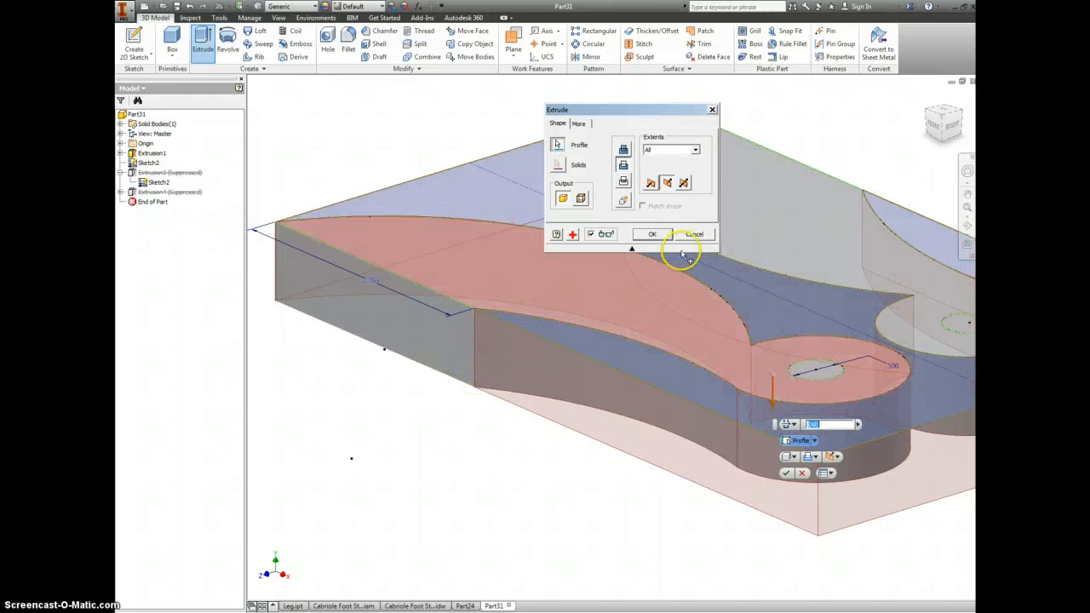
left_click(654, 235)
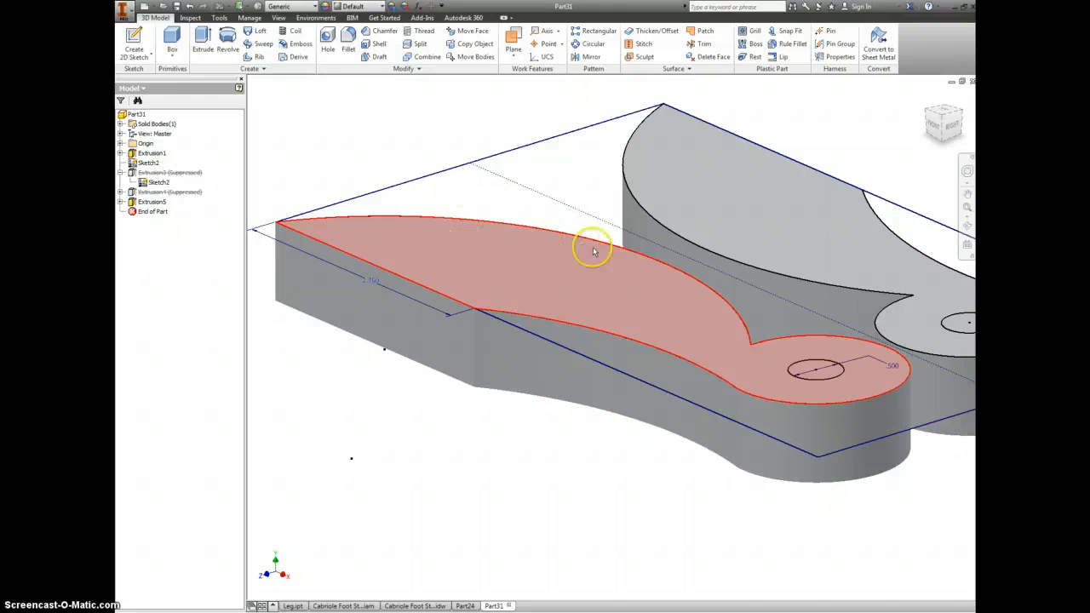
- Start a sketch on the original support's top face and draw a rectangle from the plate's centerline that encloses that support
right_click(481, 267)
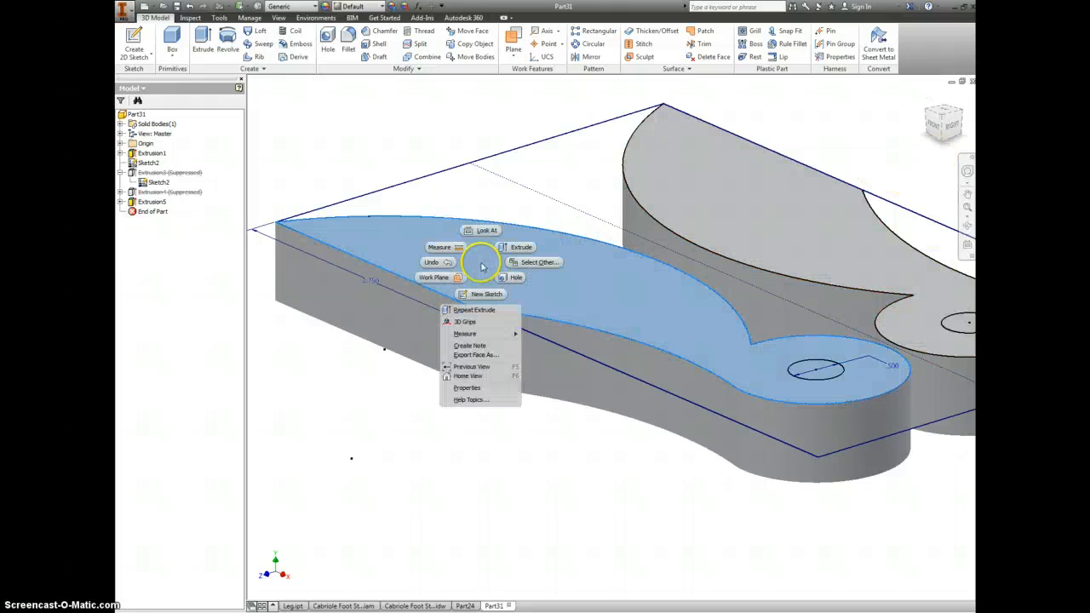
left_click(495, 294)
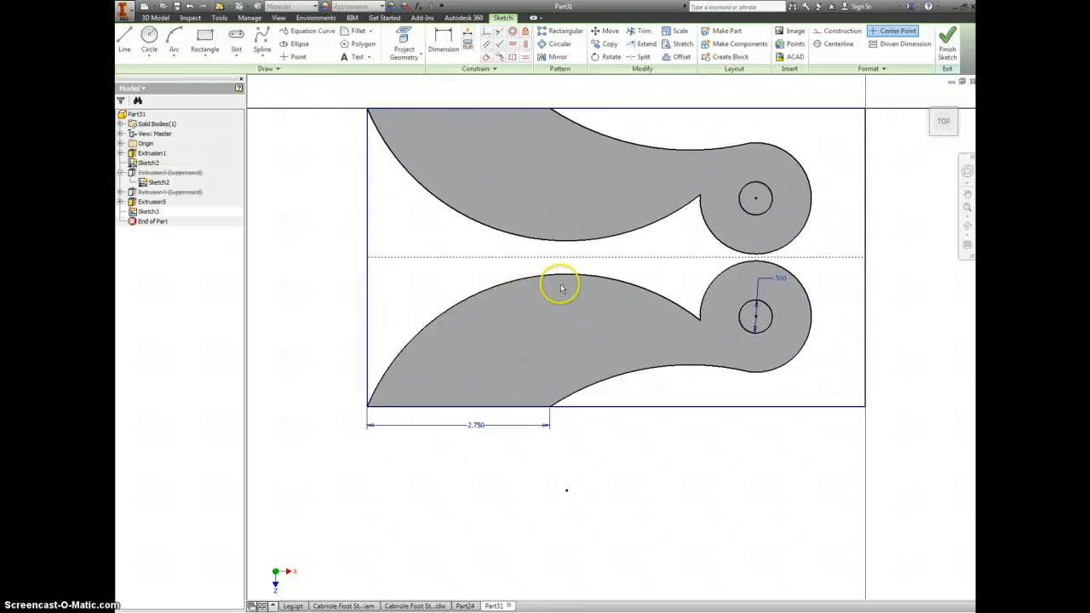
right_click(309, 264)
left_click(335, 251)
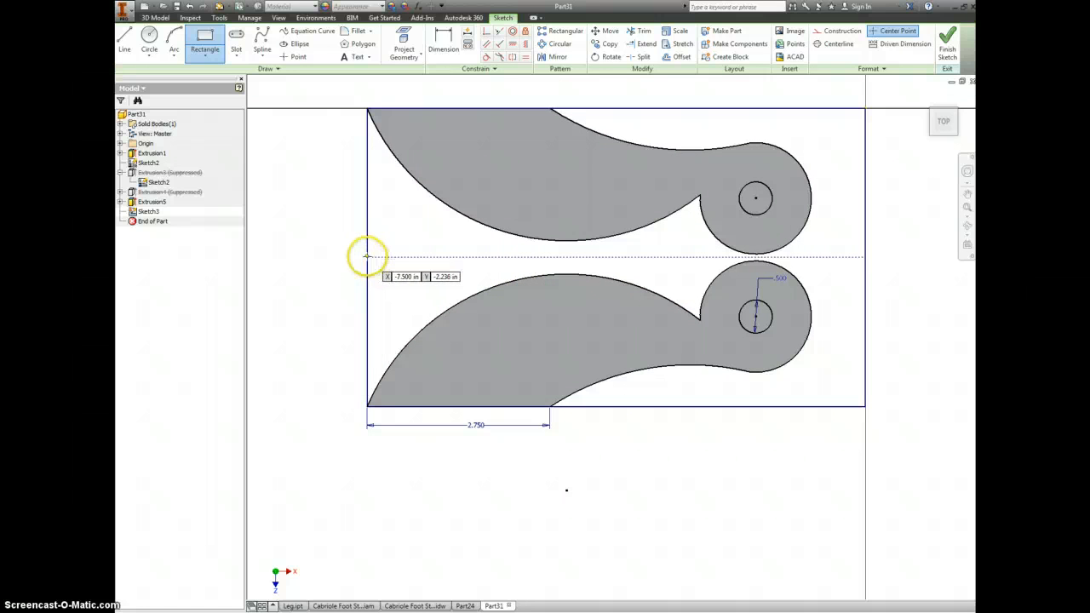
left_click(345, 255)
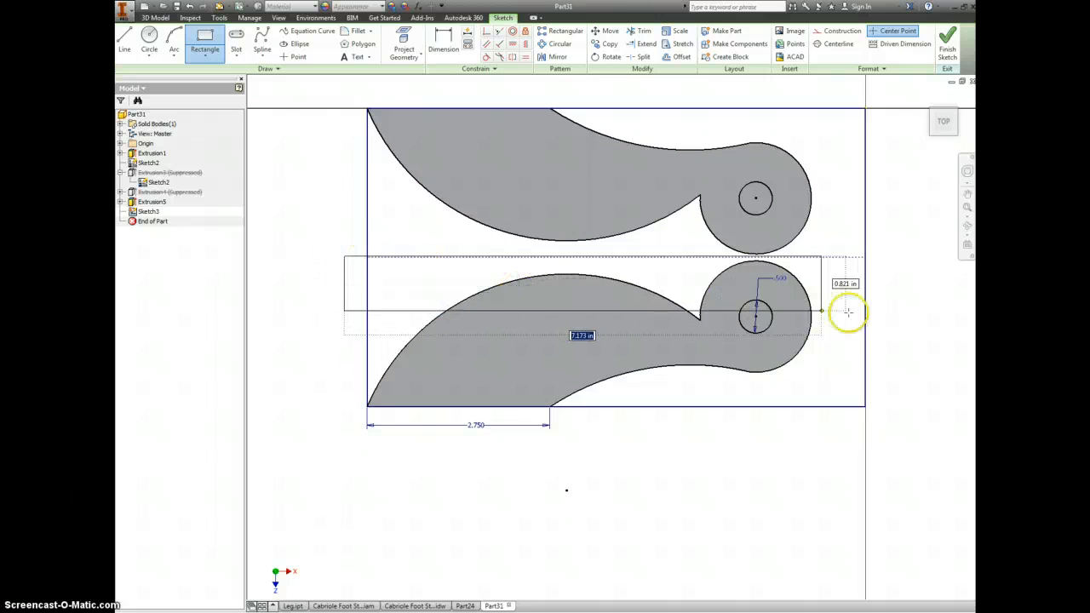
left_click(887, 457)
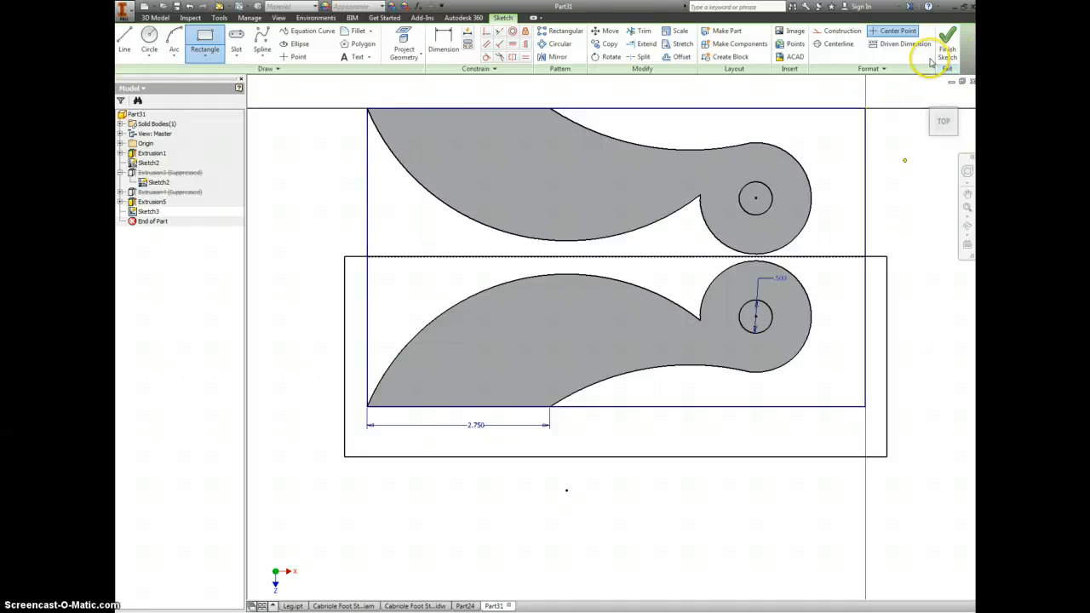
- Extrude-cut the original support's profile with the extent set to All, leaving only the mirrored support
key("e")
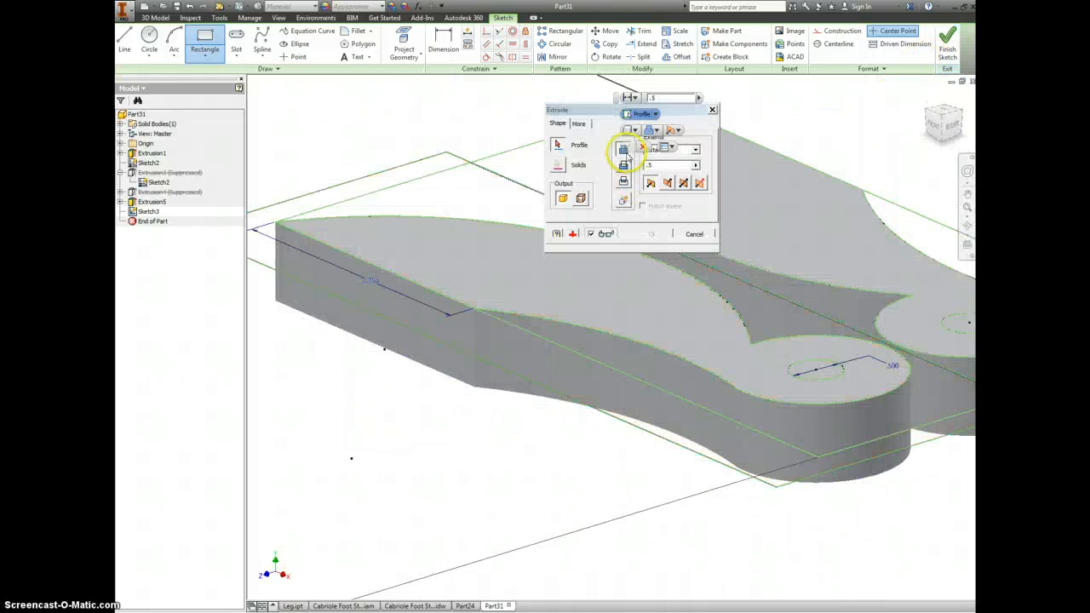
left_click(493, 291)
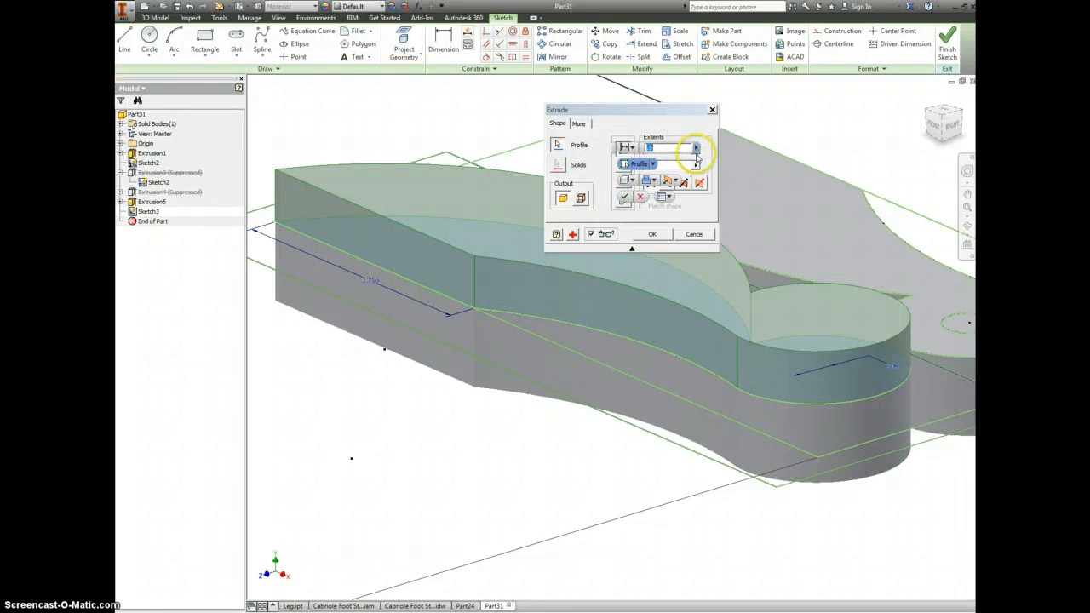
left_click(696, 148)
left_click(689, 150)
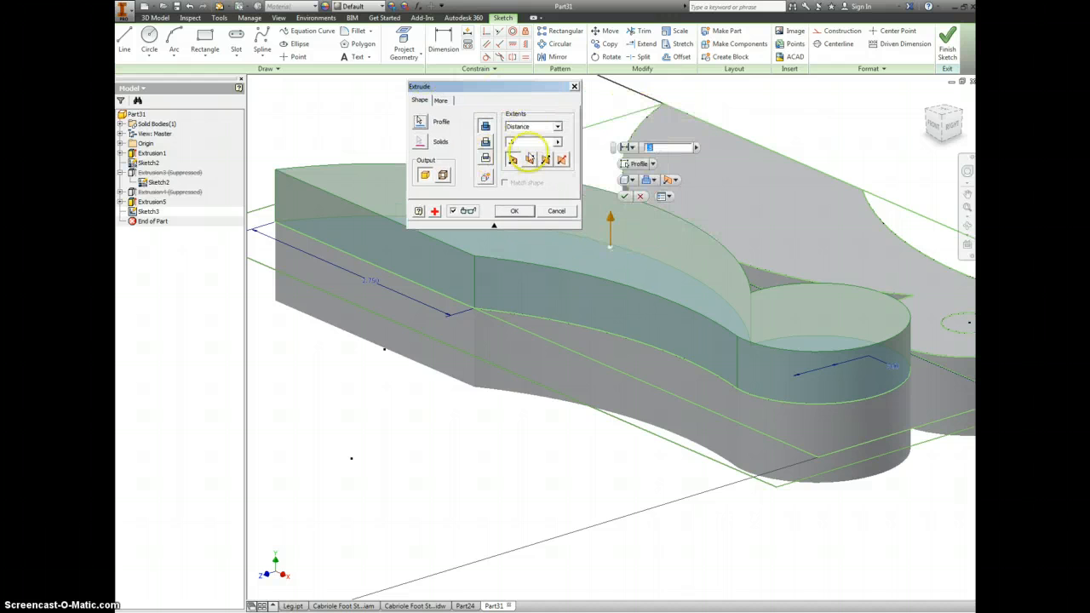
left_click(550, 129)
left_click(519, 176)
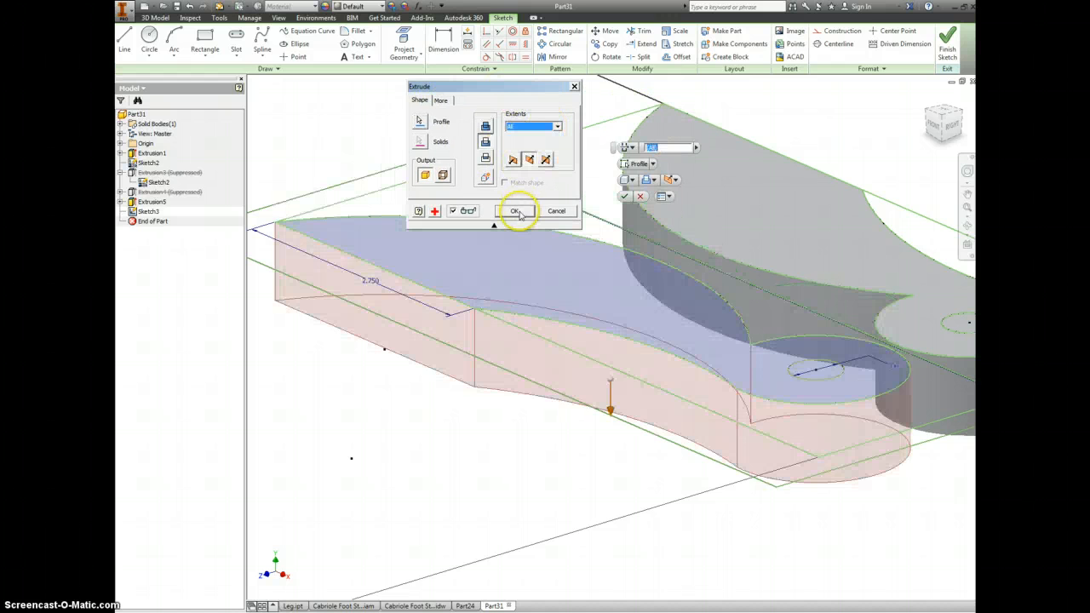
left_click(517, 212)
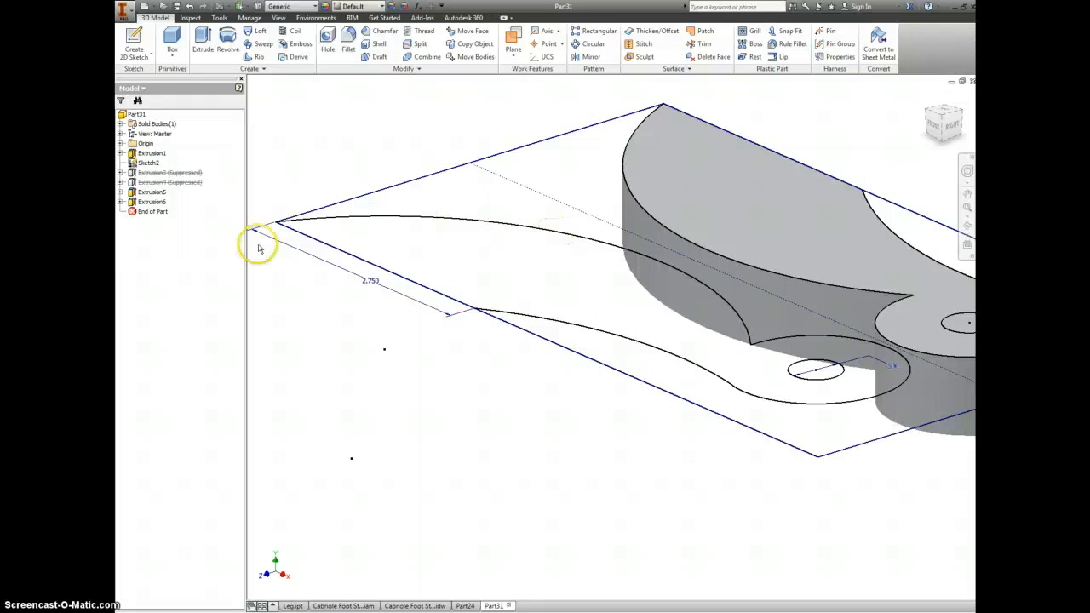
- Extrude-cut the mirrored support's hole circle 0.5 in deep into the part using the shared outline sketch
left_click(149, 163)
left_click(203, 41)
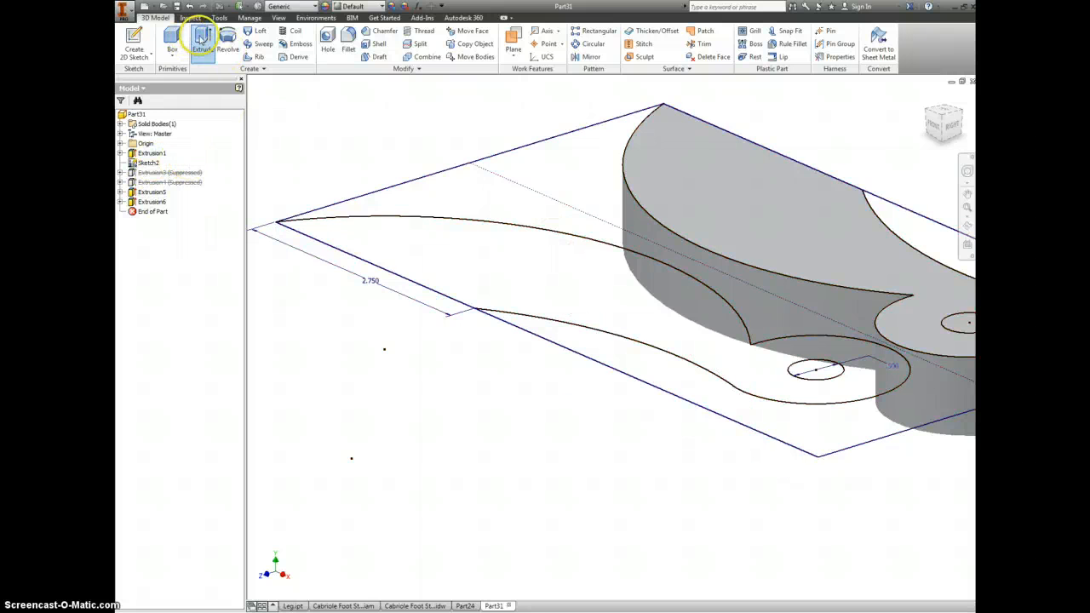
left_click(958, 347)
left_click(960, 330)
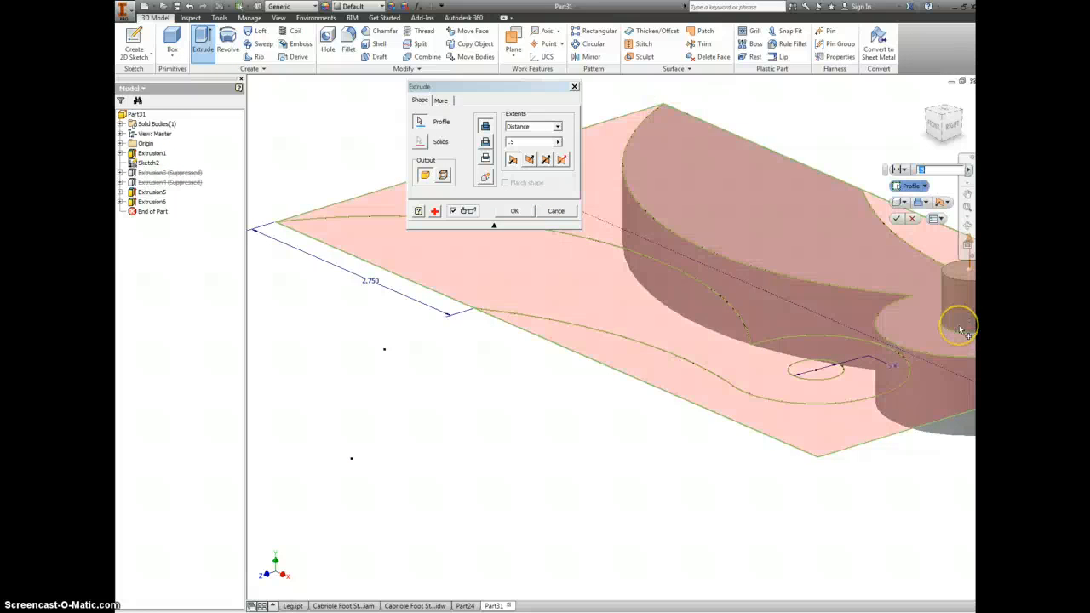
left_click(485, 144)
left_click(529, 160)
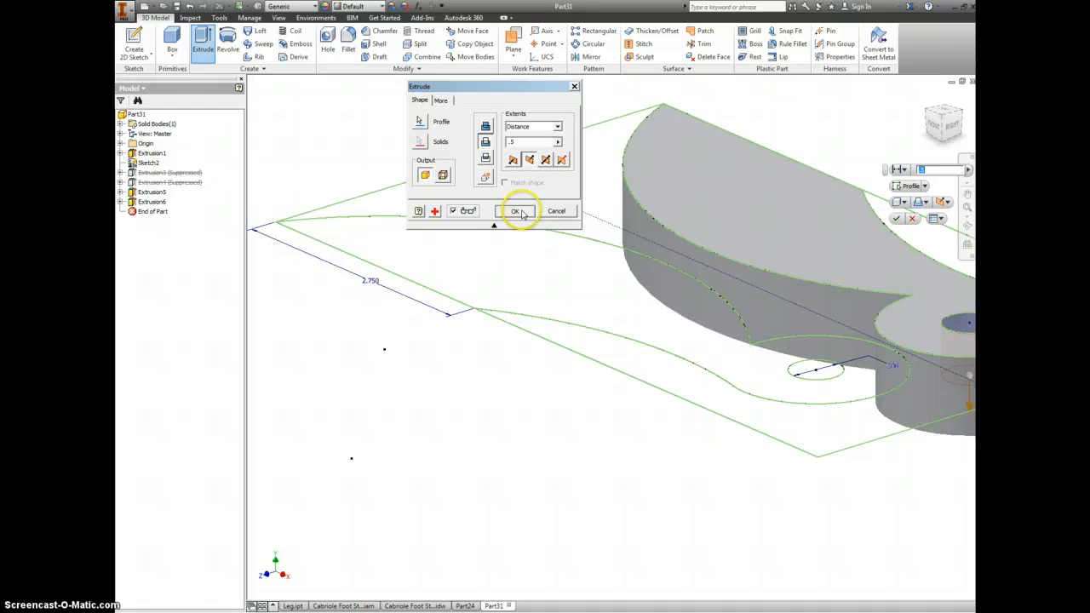
left_click(517, 211)
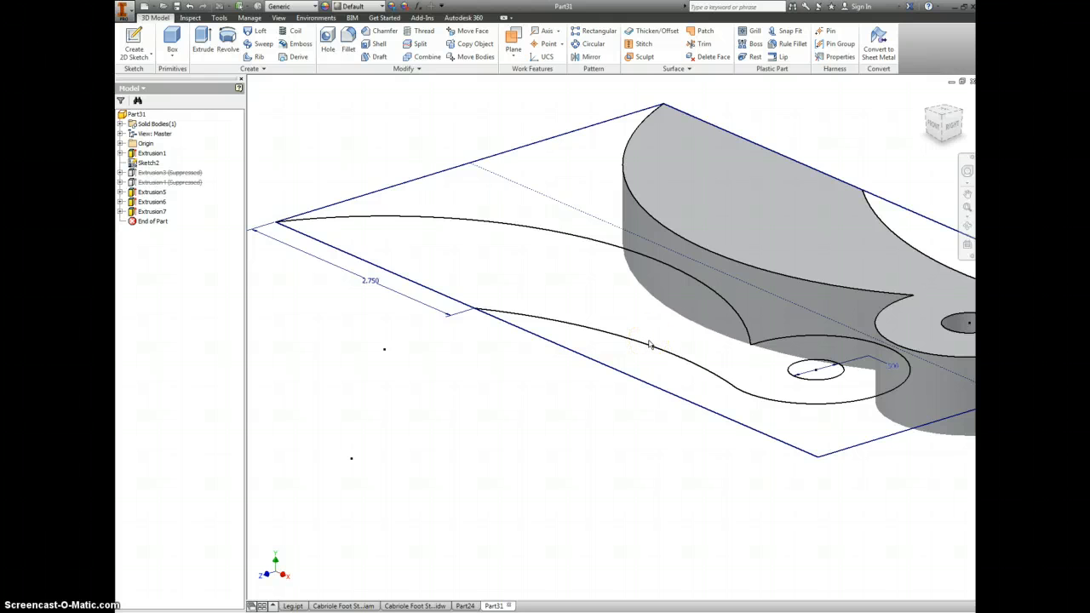
- Turn off the visibility of the outline sketch
scroll(647, 342, "down", 2)
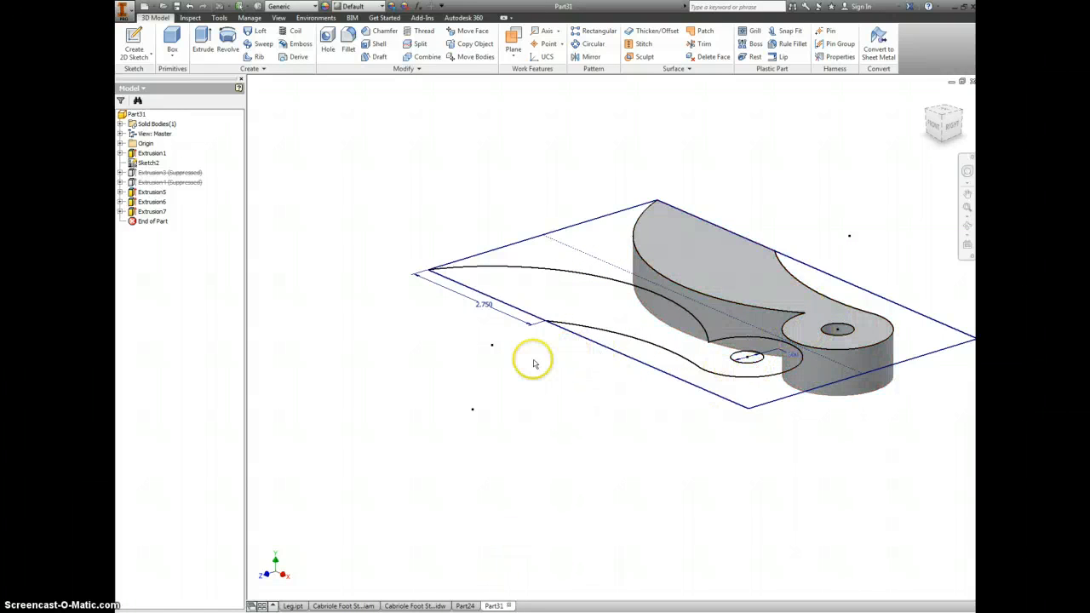
left_click(156, 161)
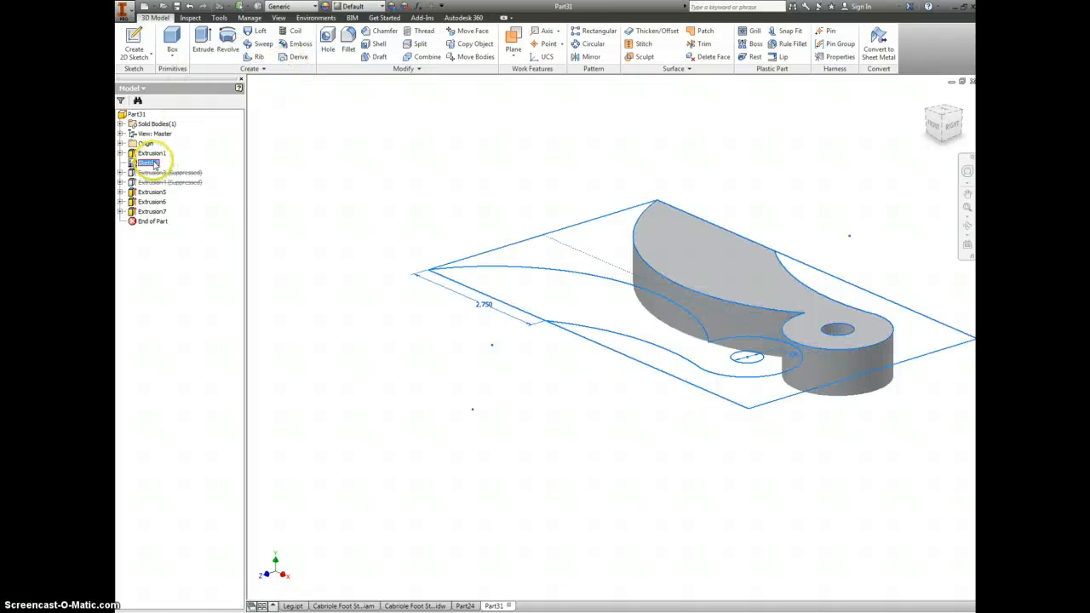
right_click(156, 161)
left_click(183, 247)
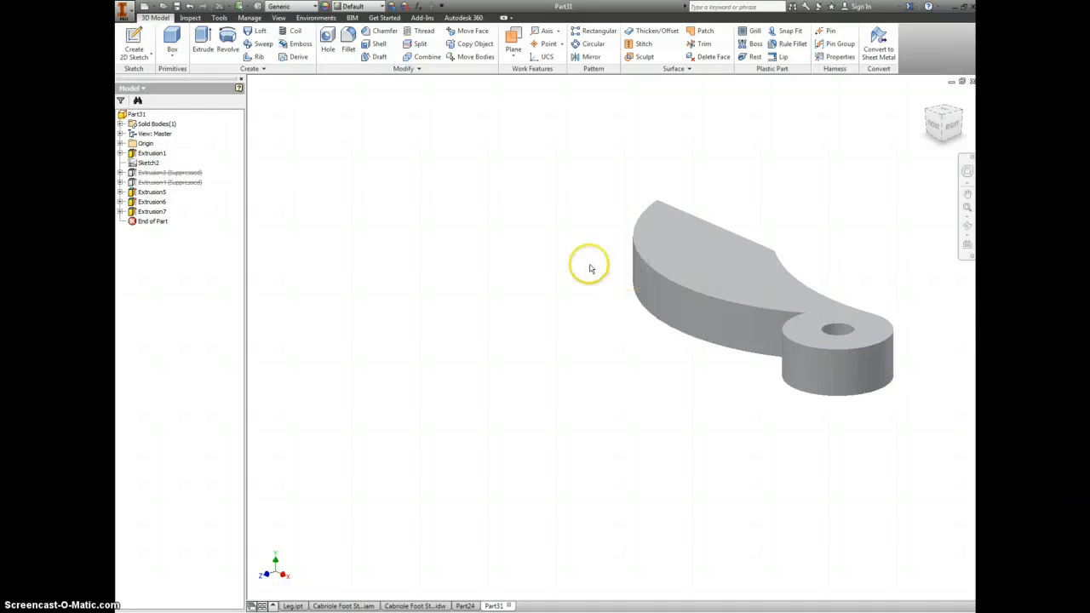
left_click(126, 11)
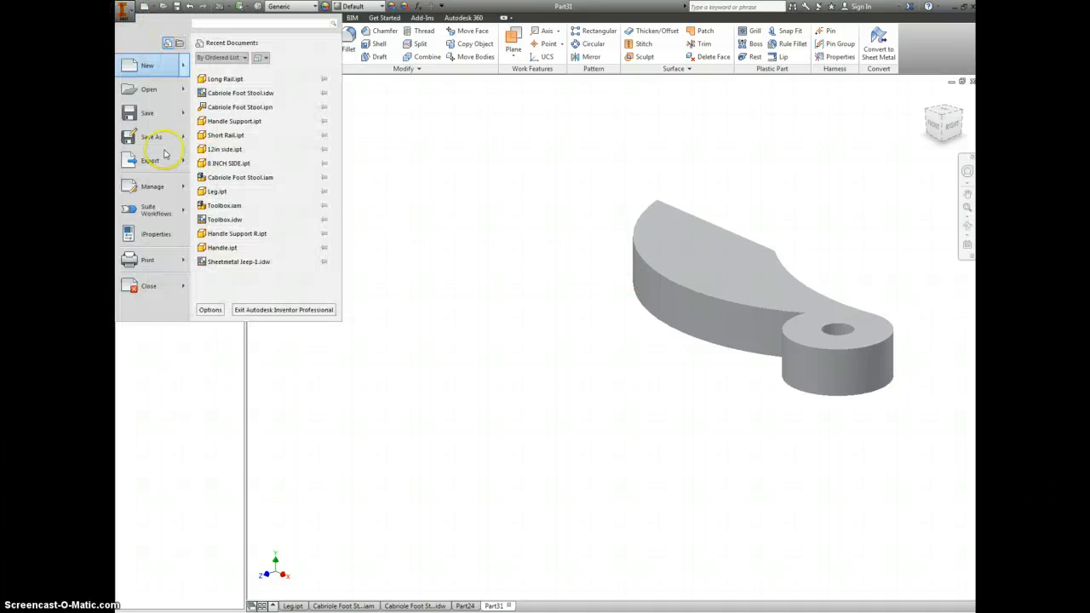
left_click(151, 139)
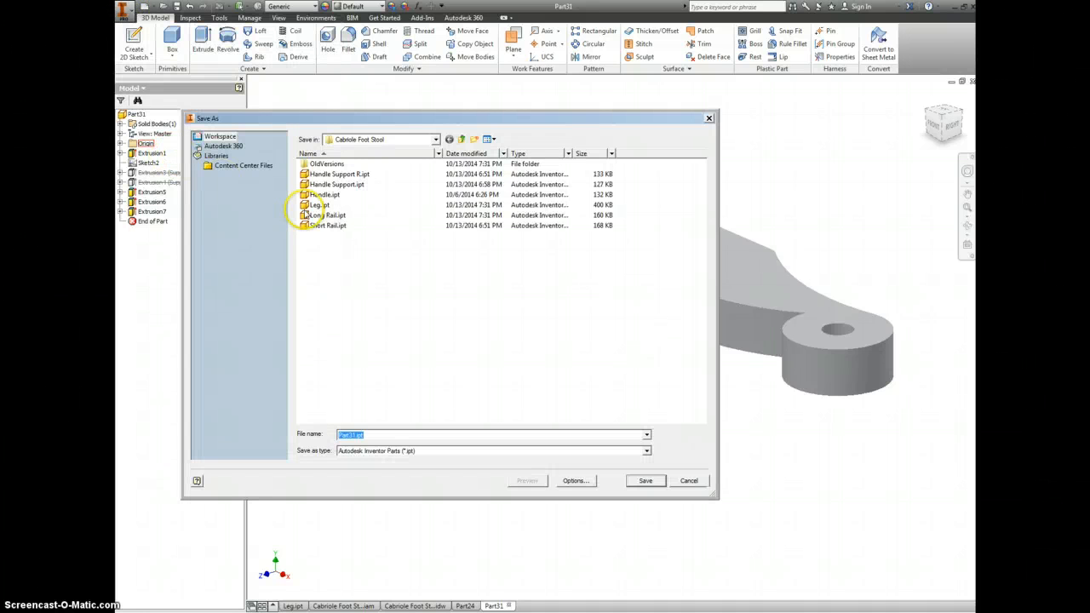
left_click(354, 185)
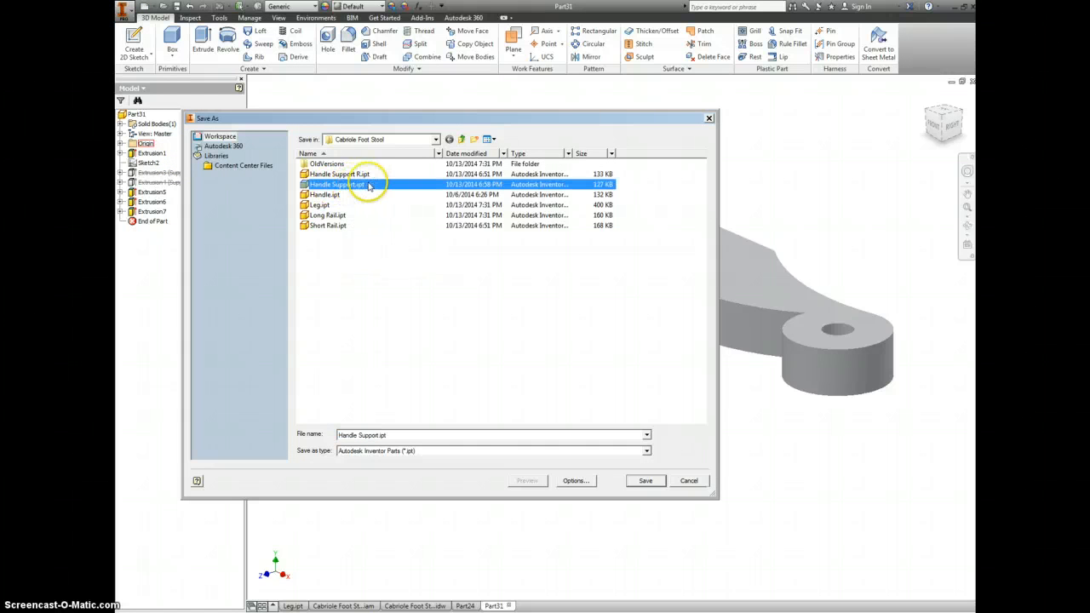
left_click(676, 482)
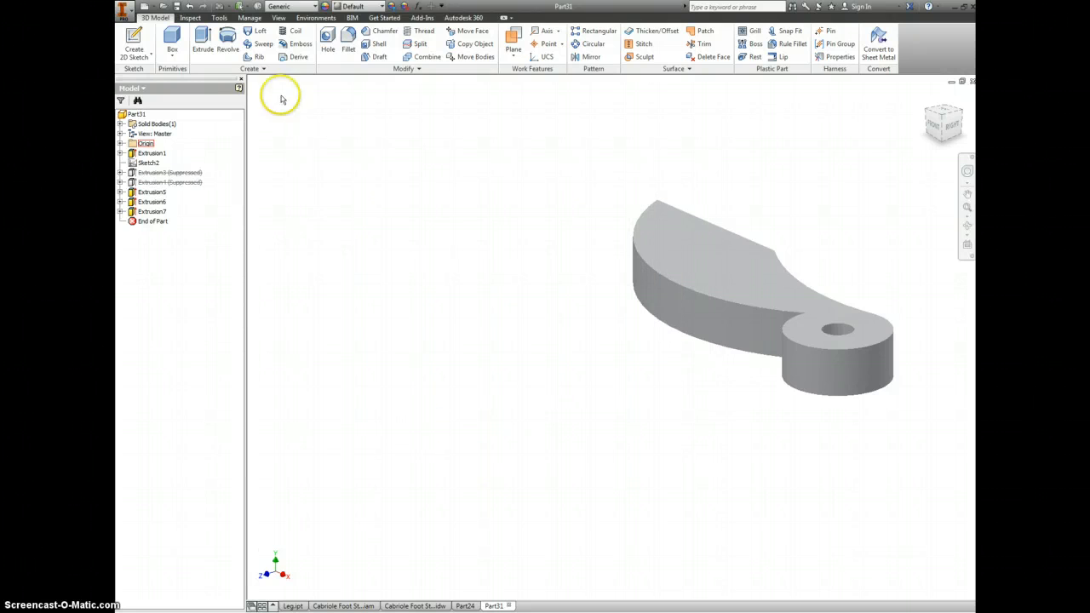
- Assign the Wood (Birch) material to the mirrored support and show the whole part in view
left_click(312, 7)
scroll(294, 214, "down", 12)
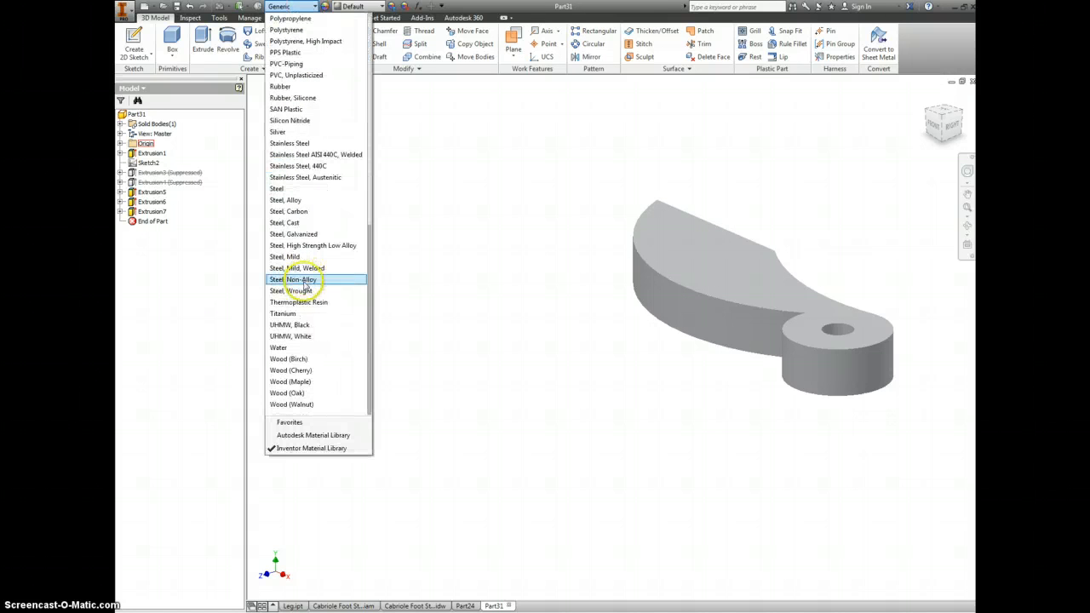
left_click(317, 359)
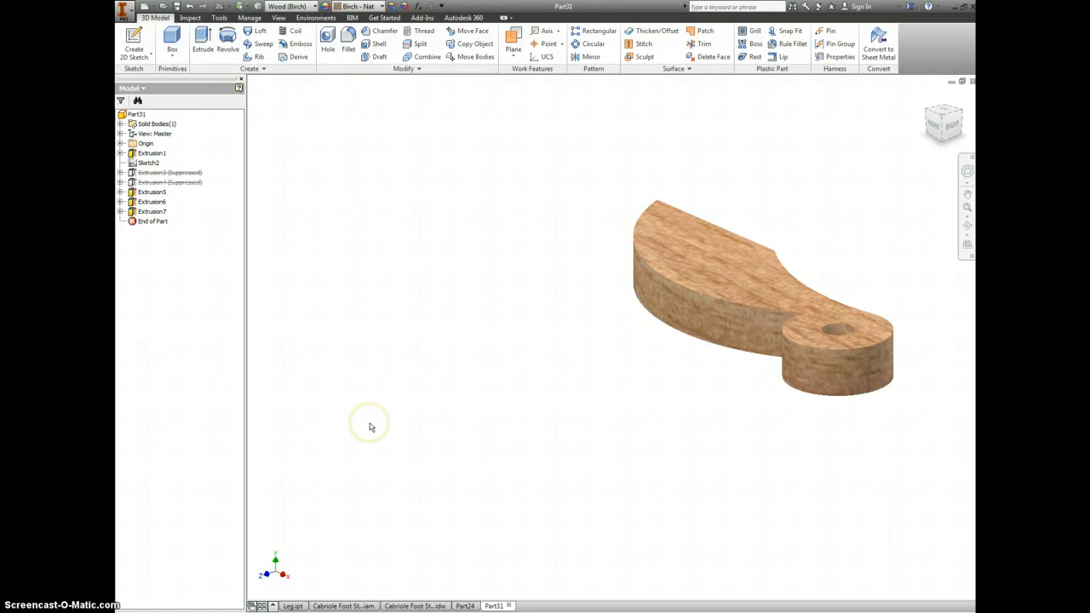
key("Home")
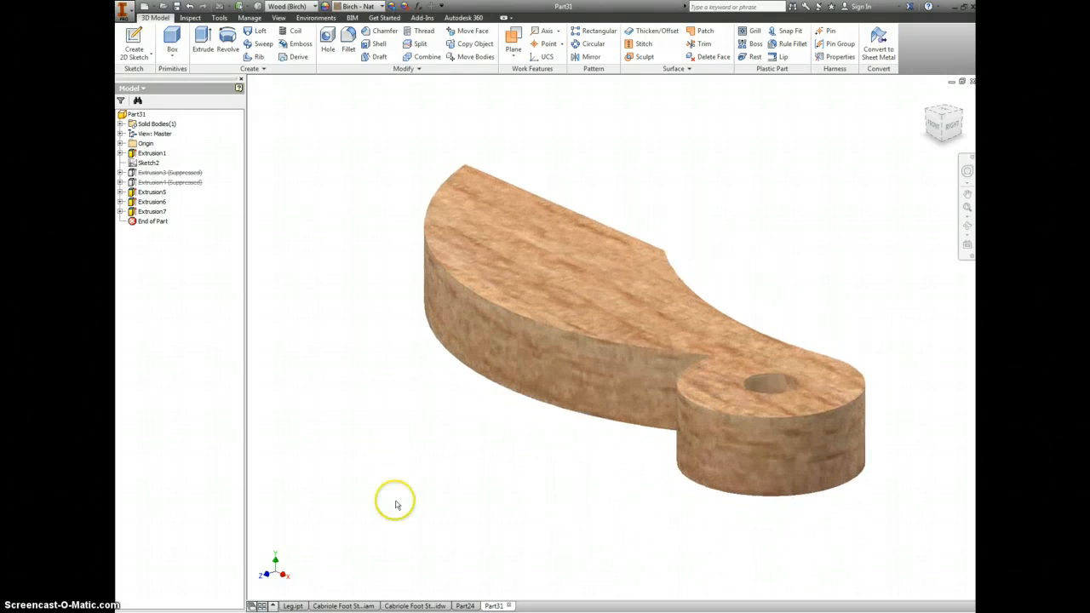